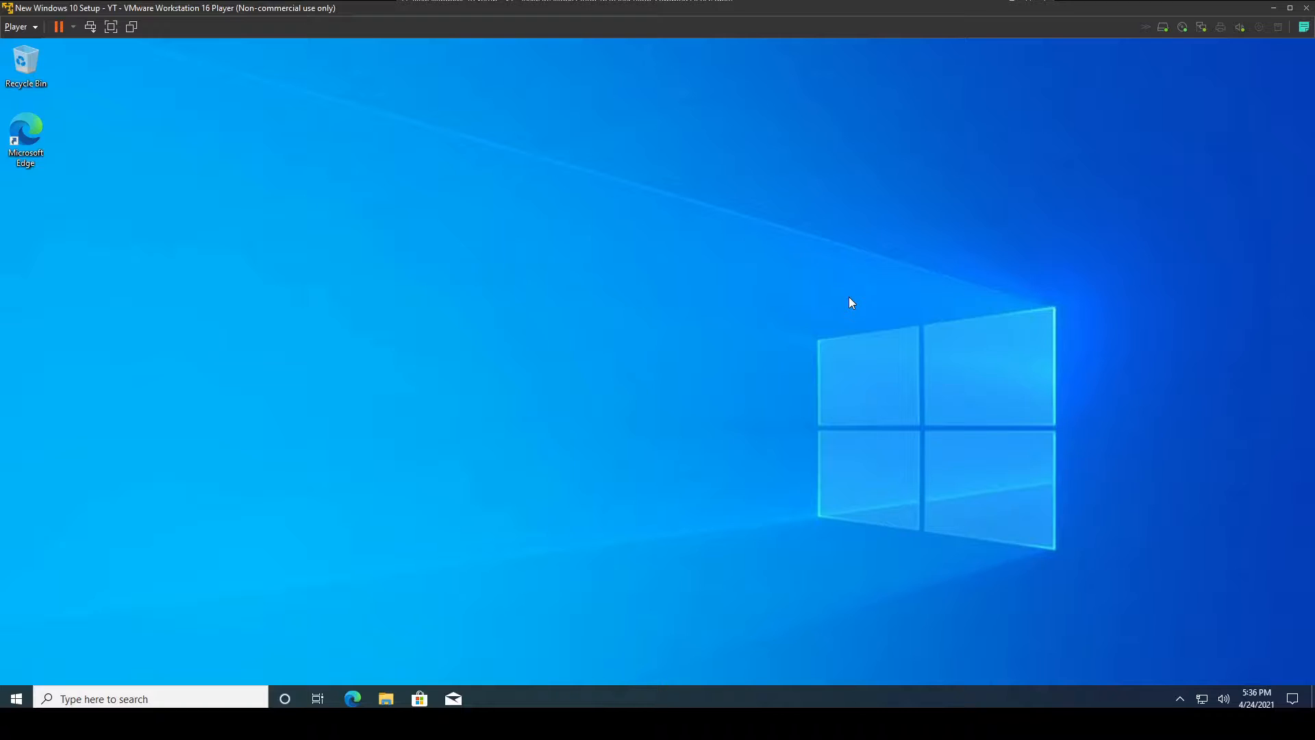
right_click(850, 301)
click(816, 341)
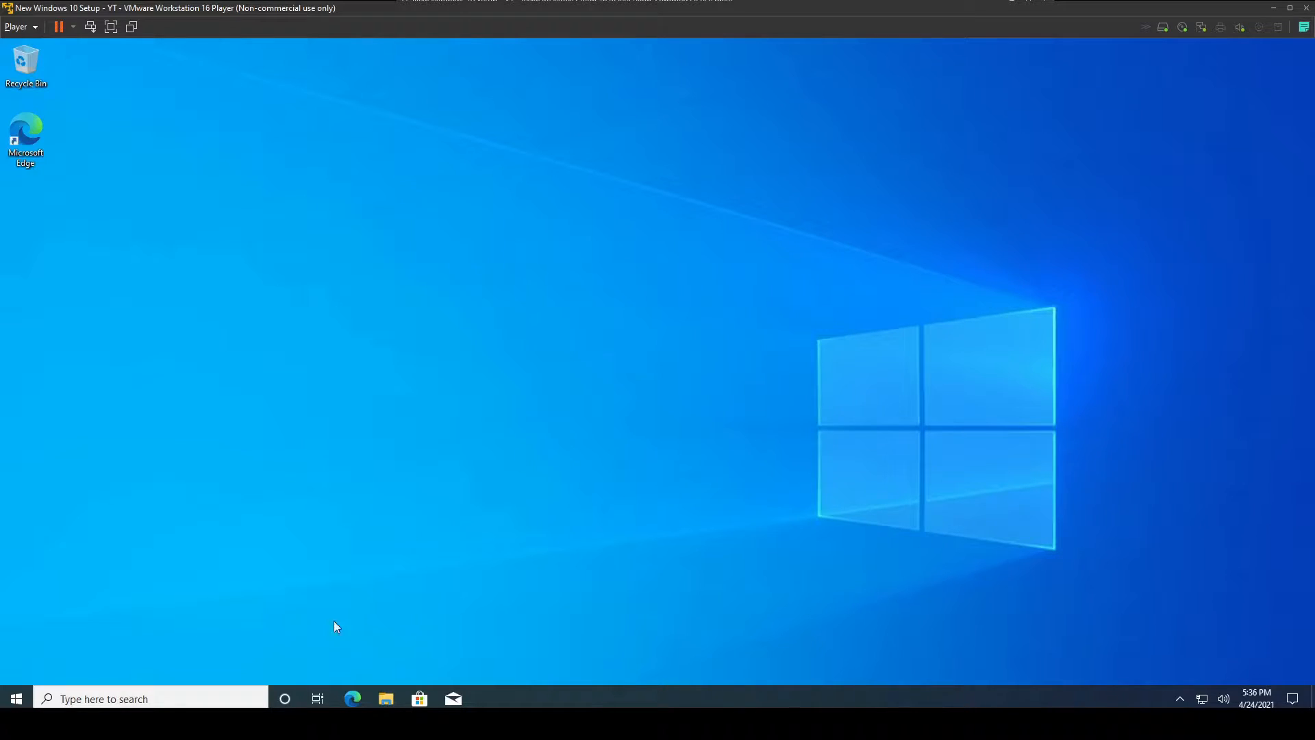
Remove the Play folder of suggested apps from the Start menu's Explore group
click(26, 700)
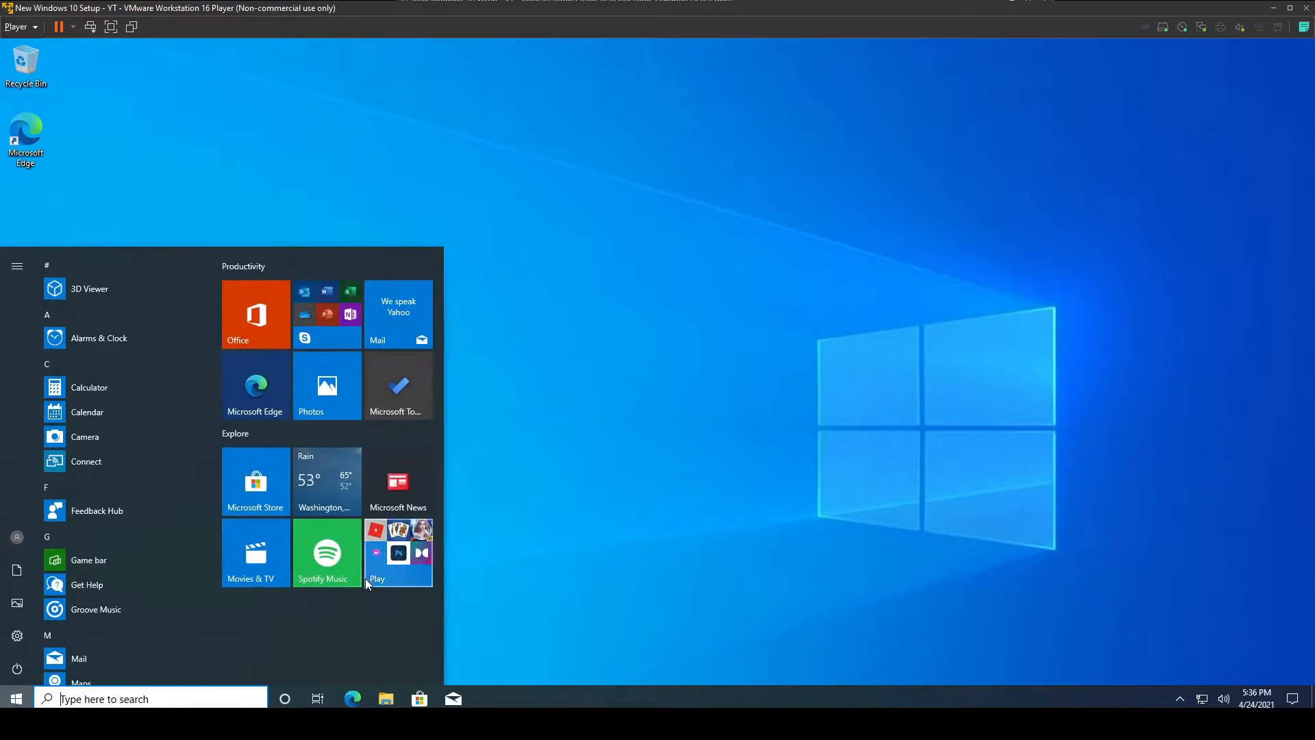
click(391, 561)
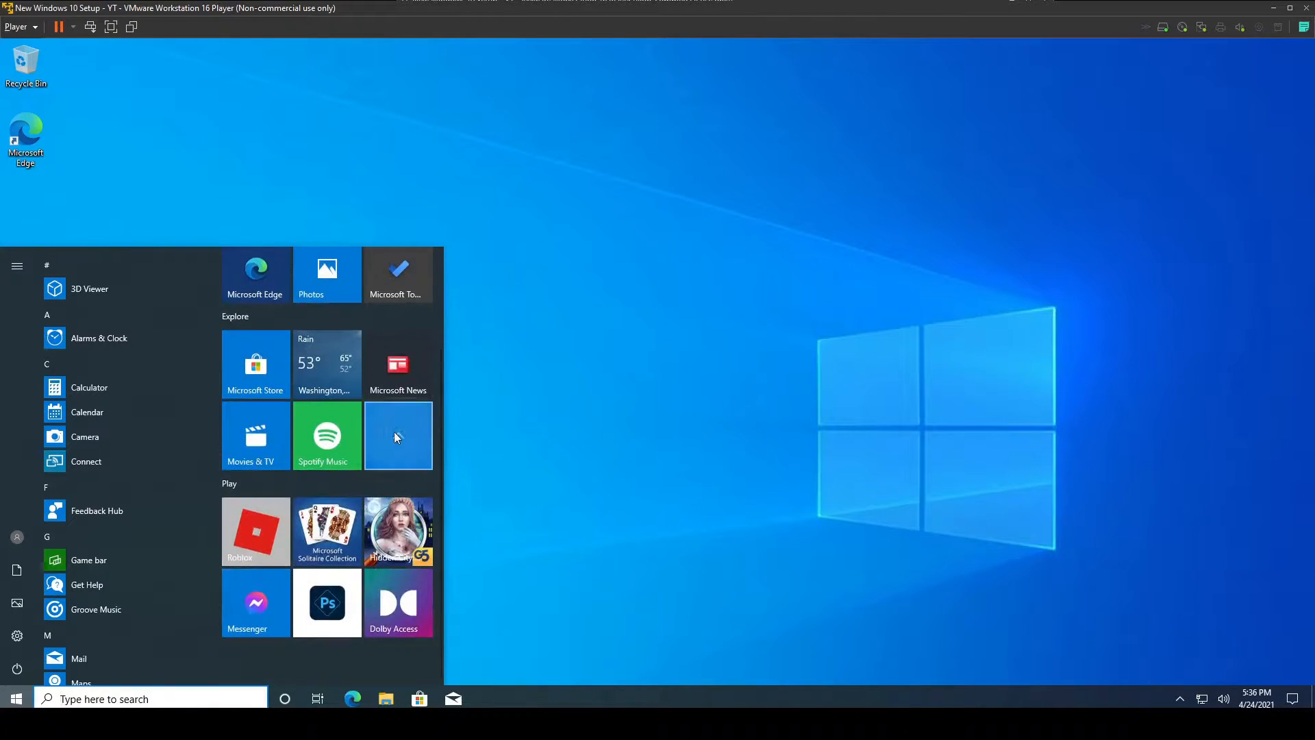
right_click(395, 437)
click(488, 442)
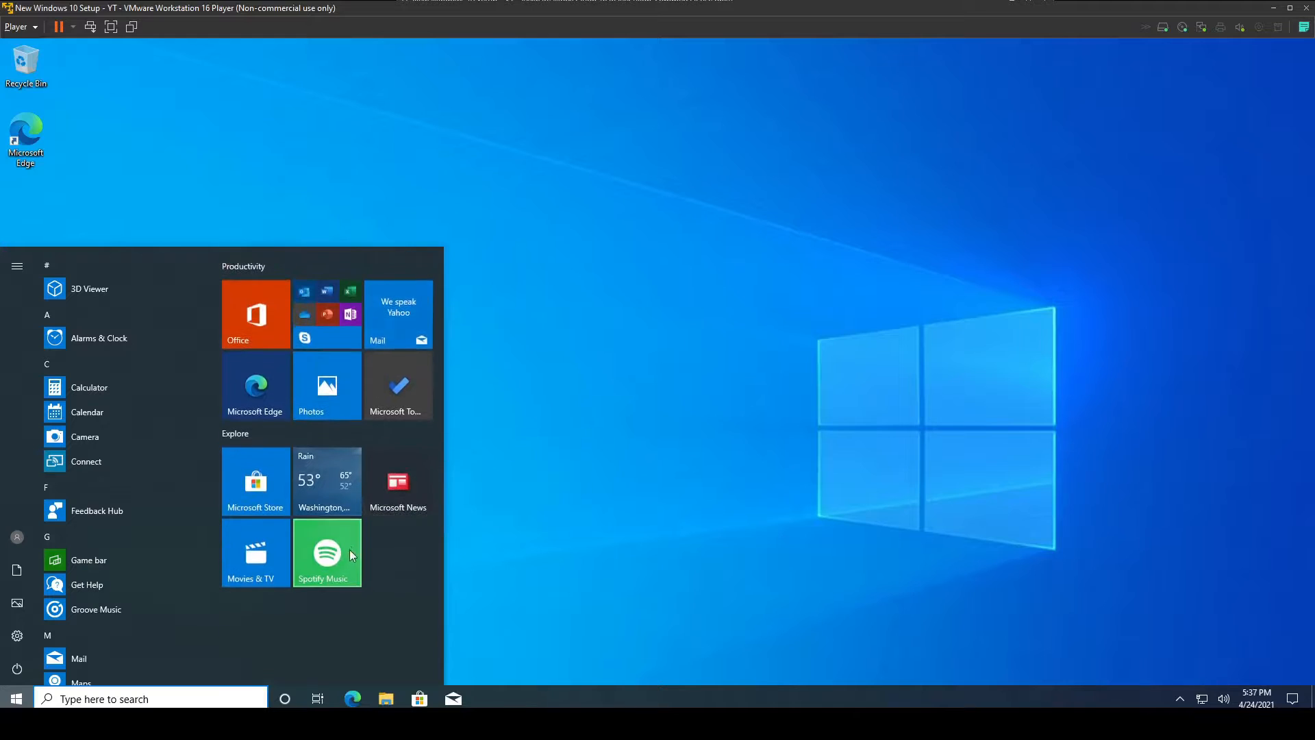
Uninstall Spotify Music from its Start menu tile and close the Start menu
right_click(348, 566)
click(369, 643)
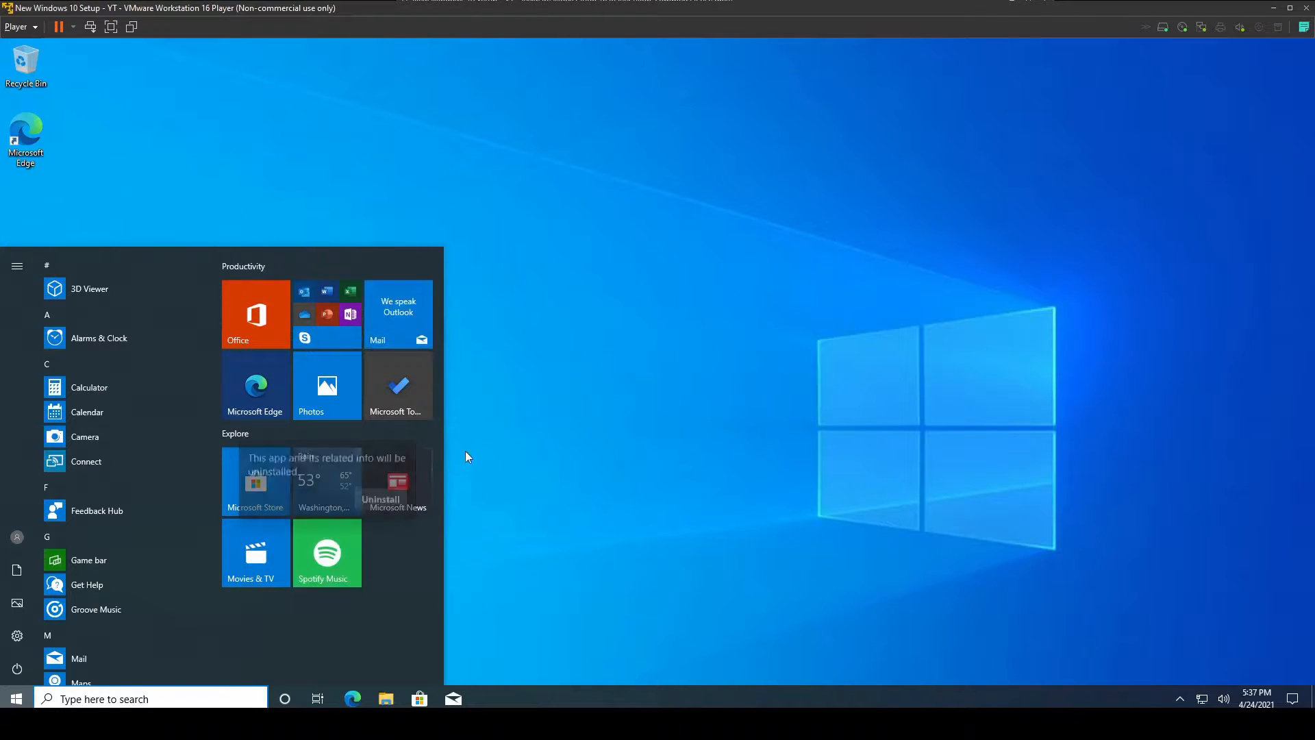
click(381, 499)
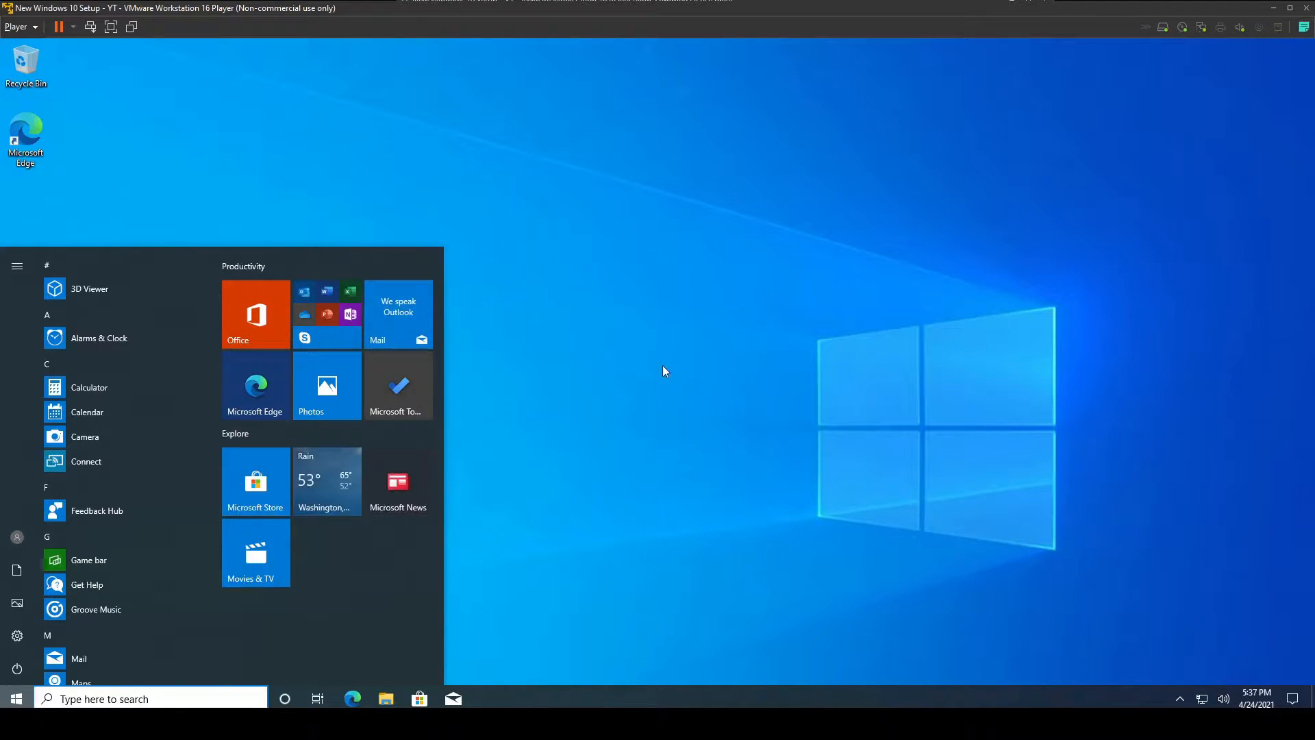
click(615, 452)
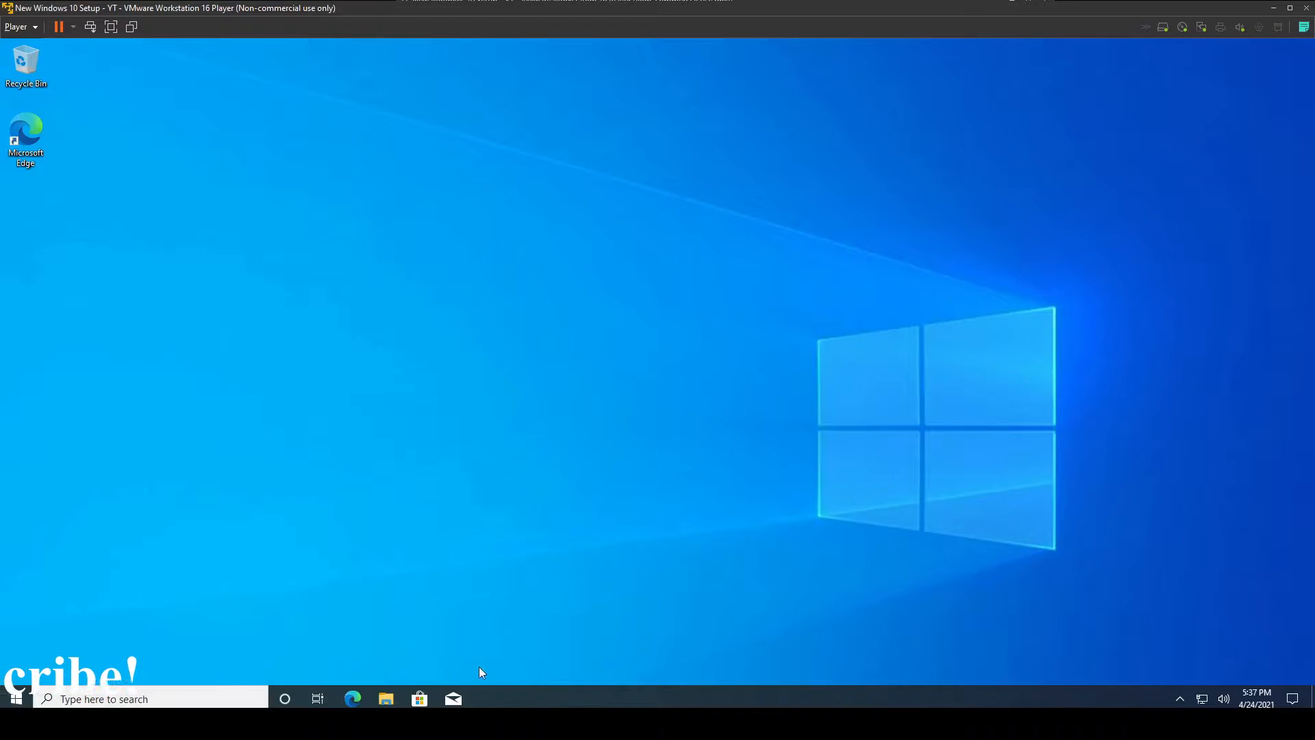
Open Microsoft Store's Downloads and updates page in a maximized window and get updates for the installed apps
click(420, 699)
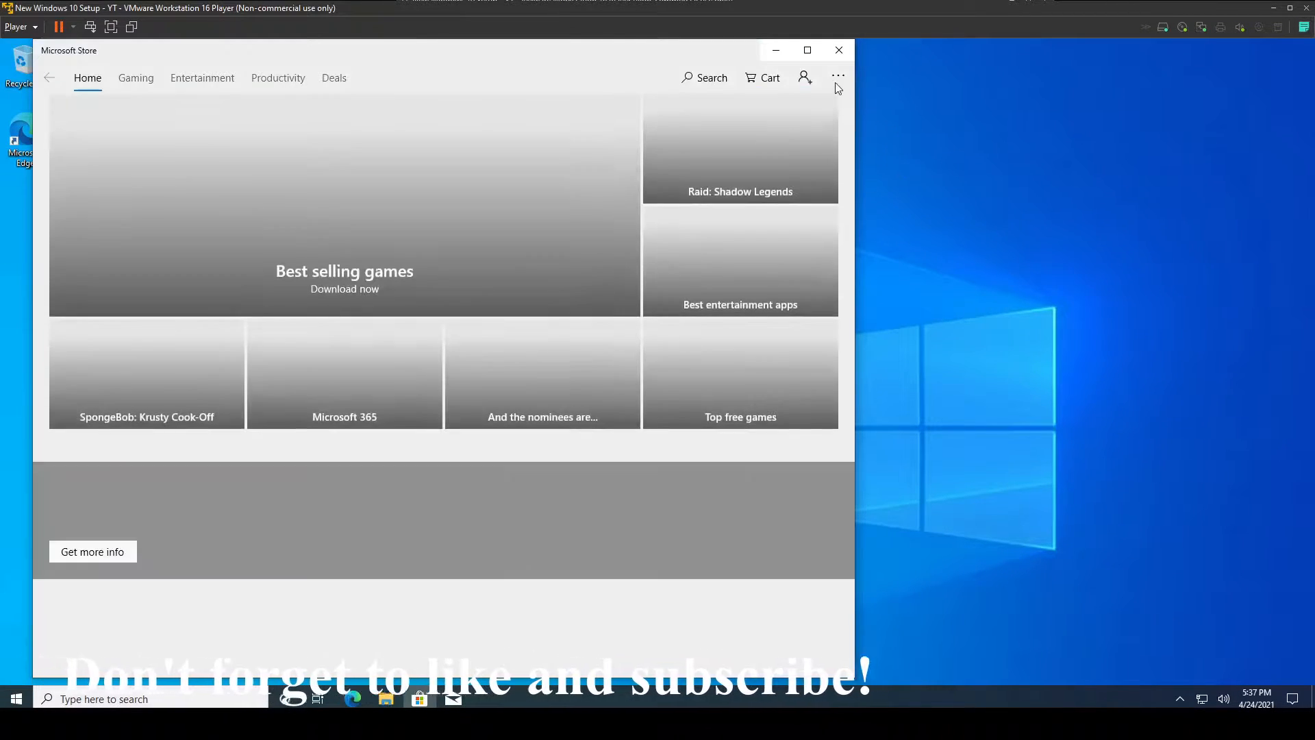
click(837, 82)
click(788, 111)
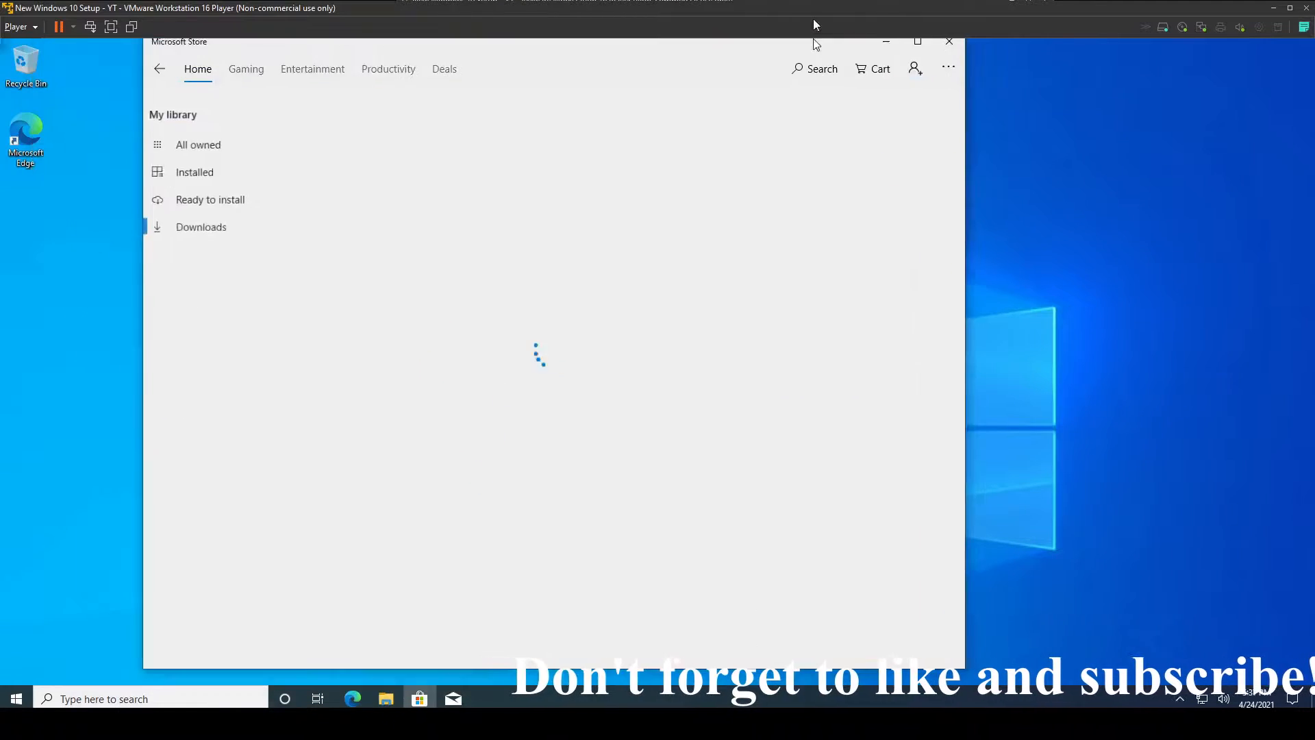
click(807, 50)
click(1262, 113)
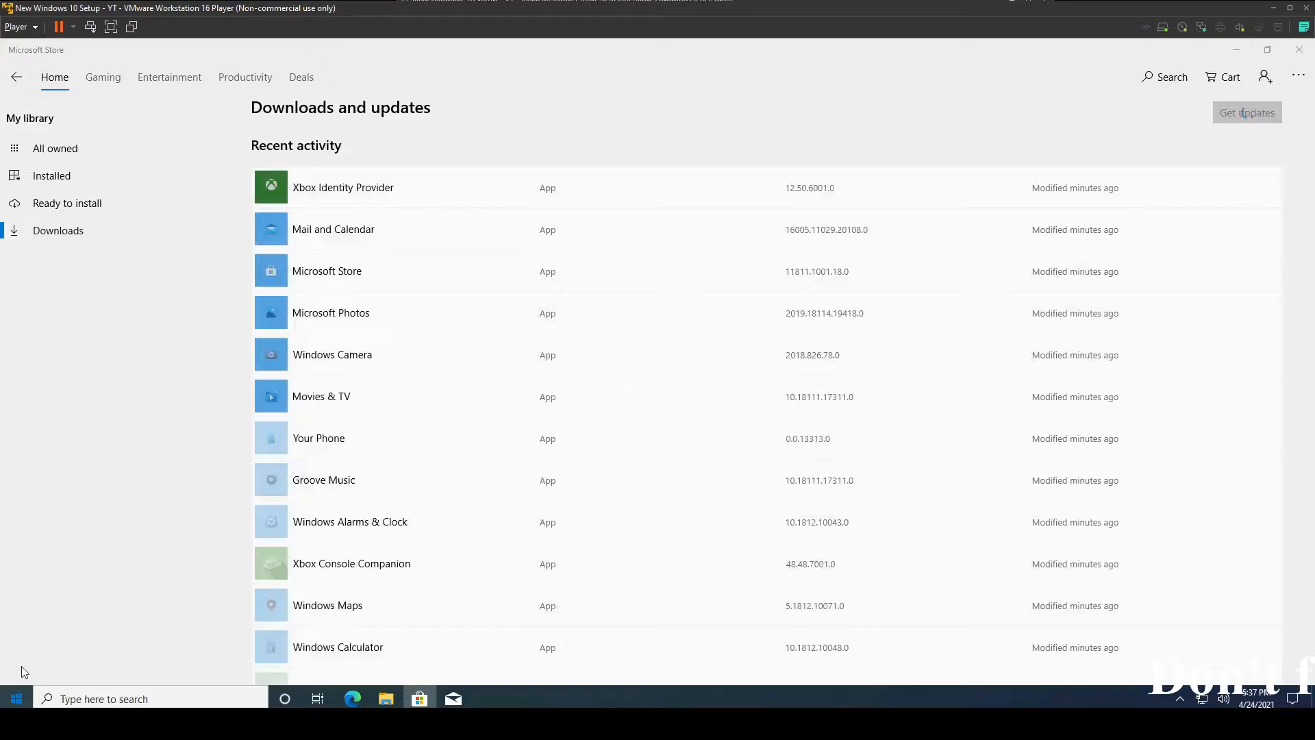
Open Windows Update under Update & Security in a maximized Settings window and check for updates
click(16, 697)
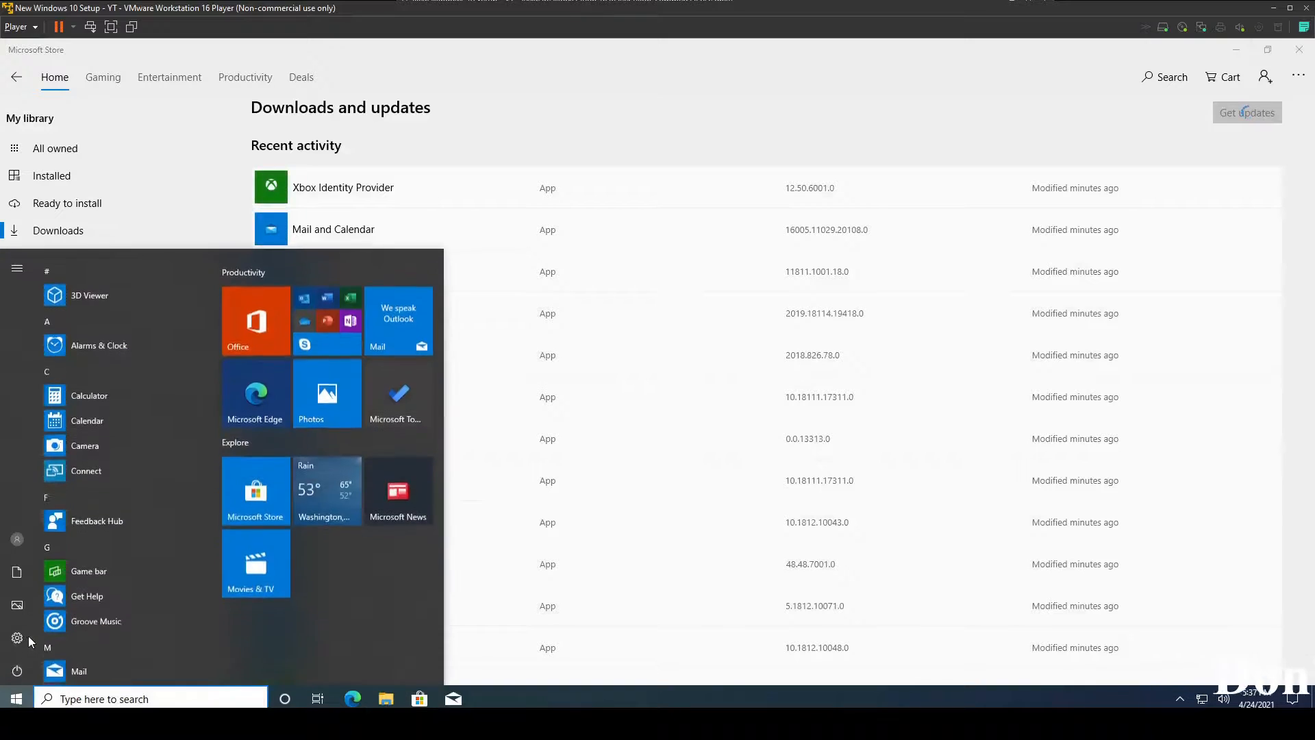
click(23, 636)
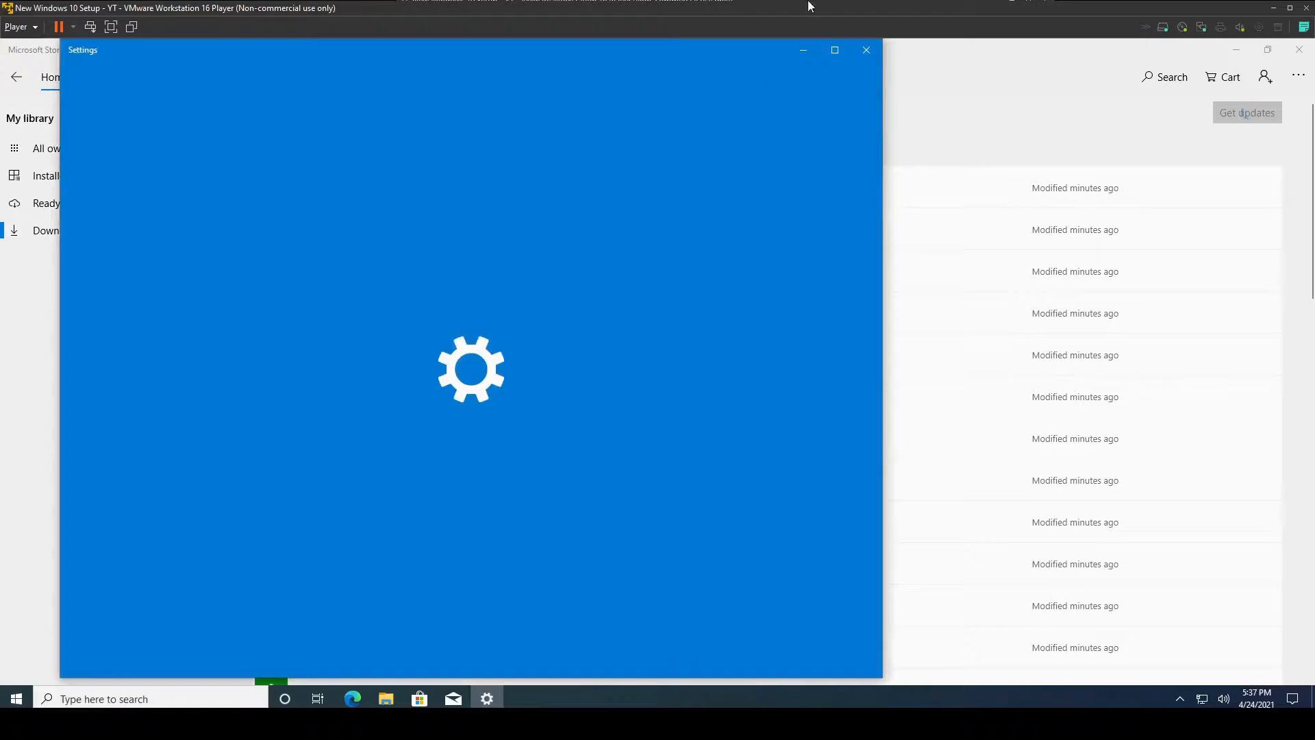
click(835, 50)
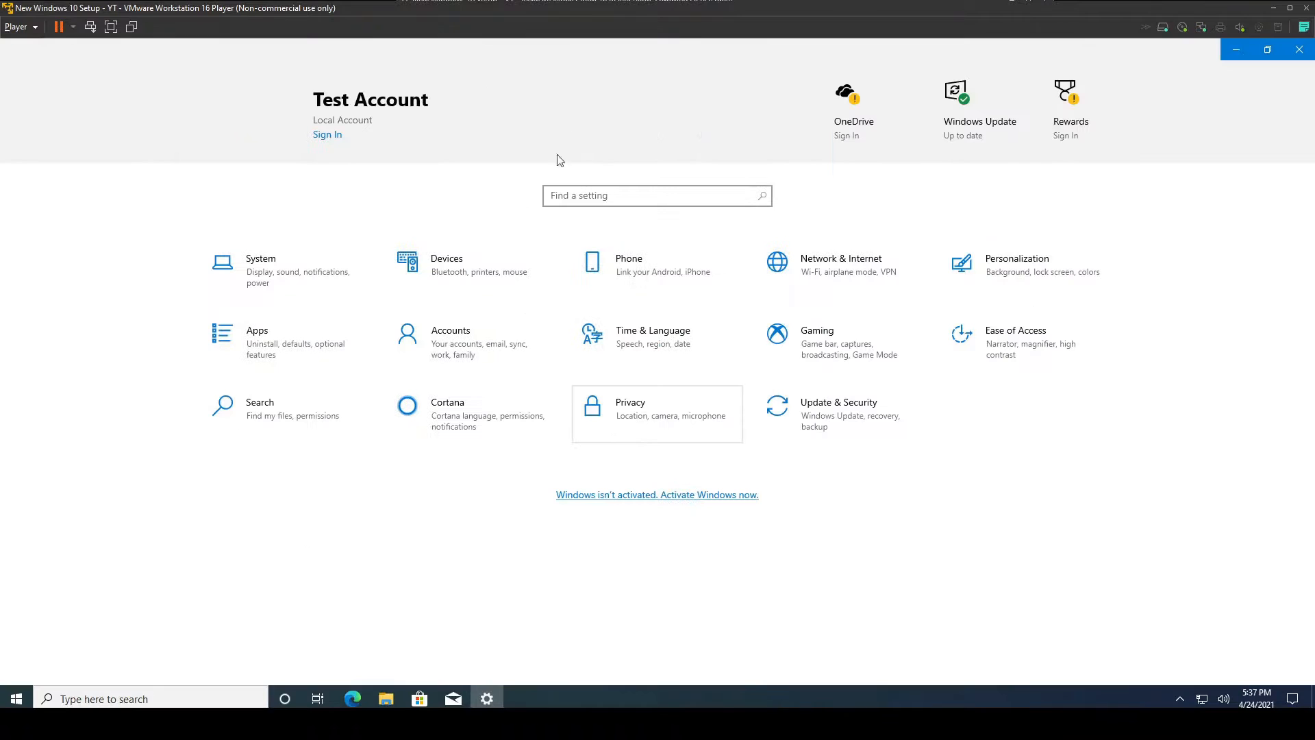
click(834, 419)
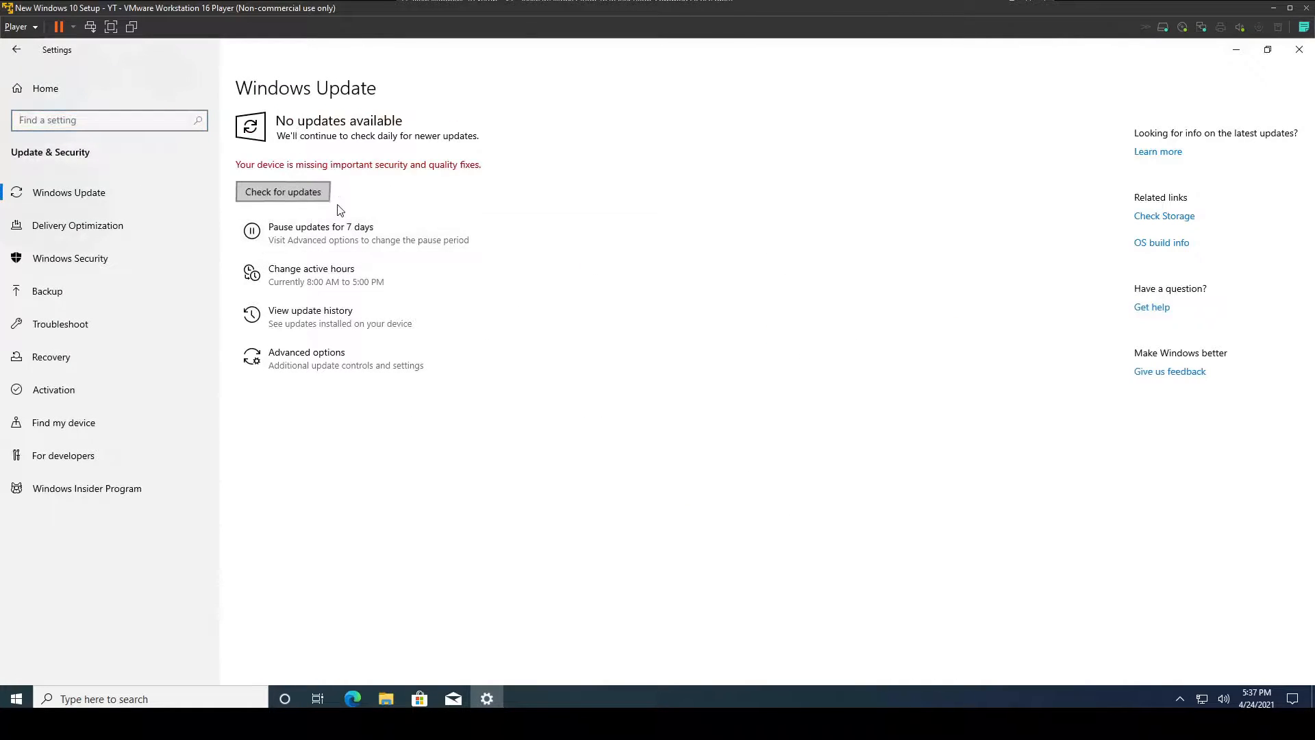
click(316, 196)
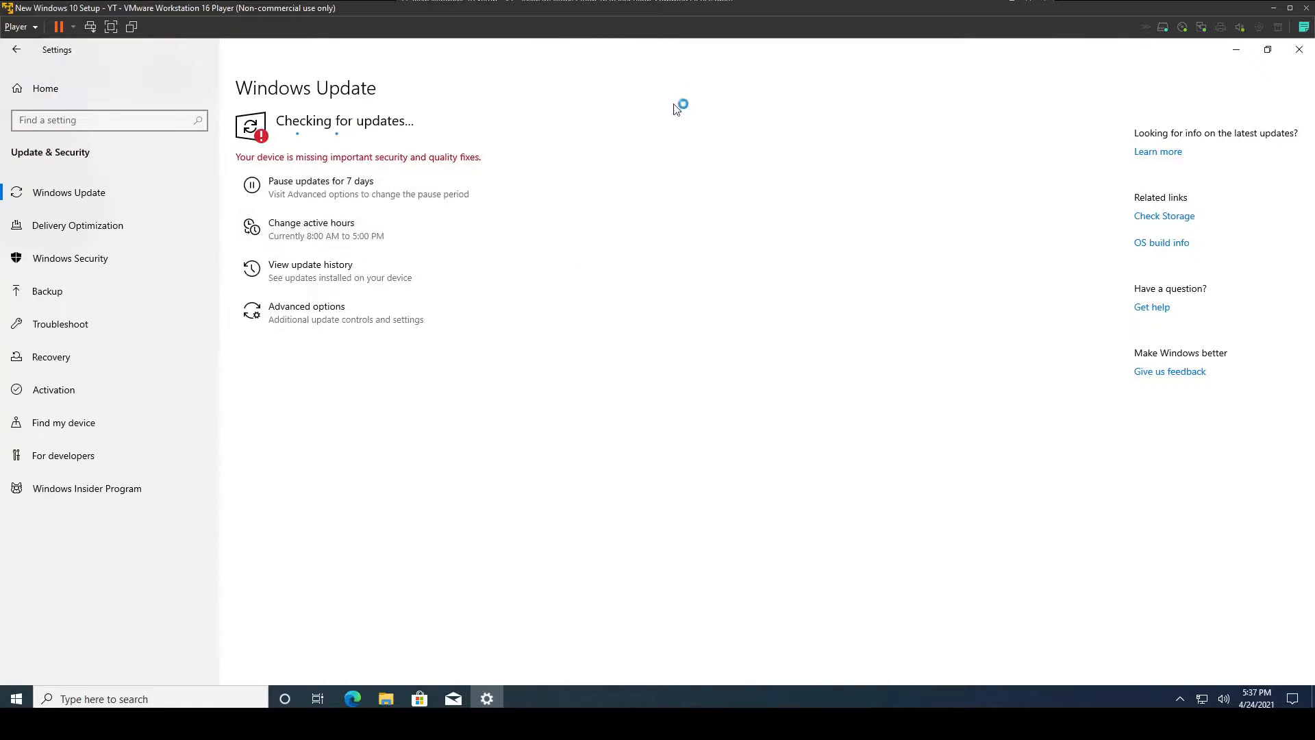
Examine the progress of the Windows Update installation and the Microsoft Store app downloads
click(1237, 55)
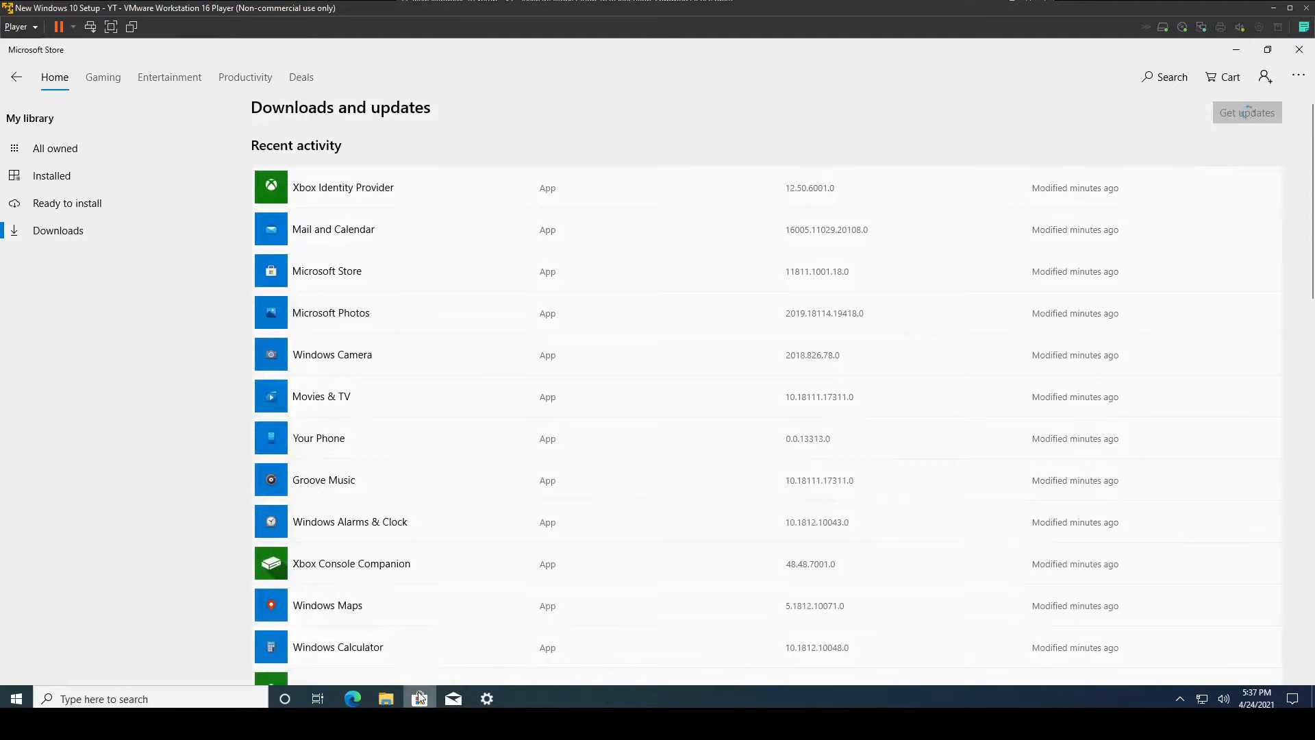
click(1237, 52)
click(502, 690)
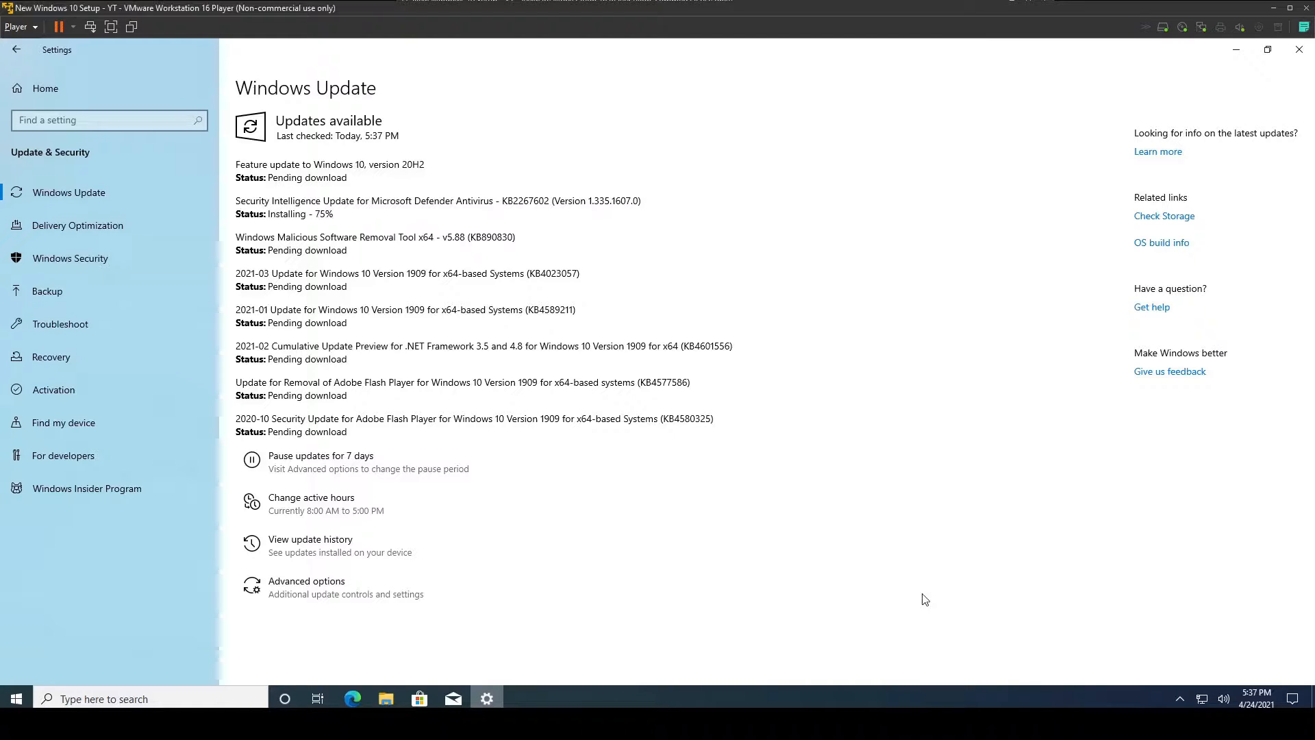
click(1236, 52)
right_click(786, 237)
click(751, 278)
click(419, 698)
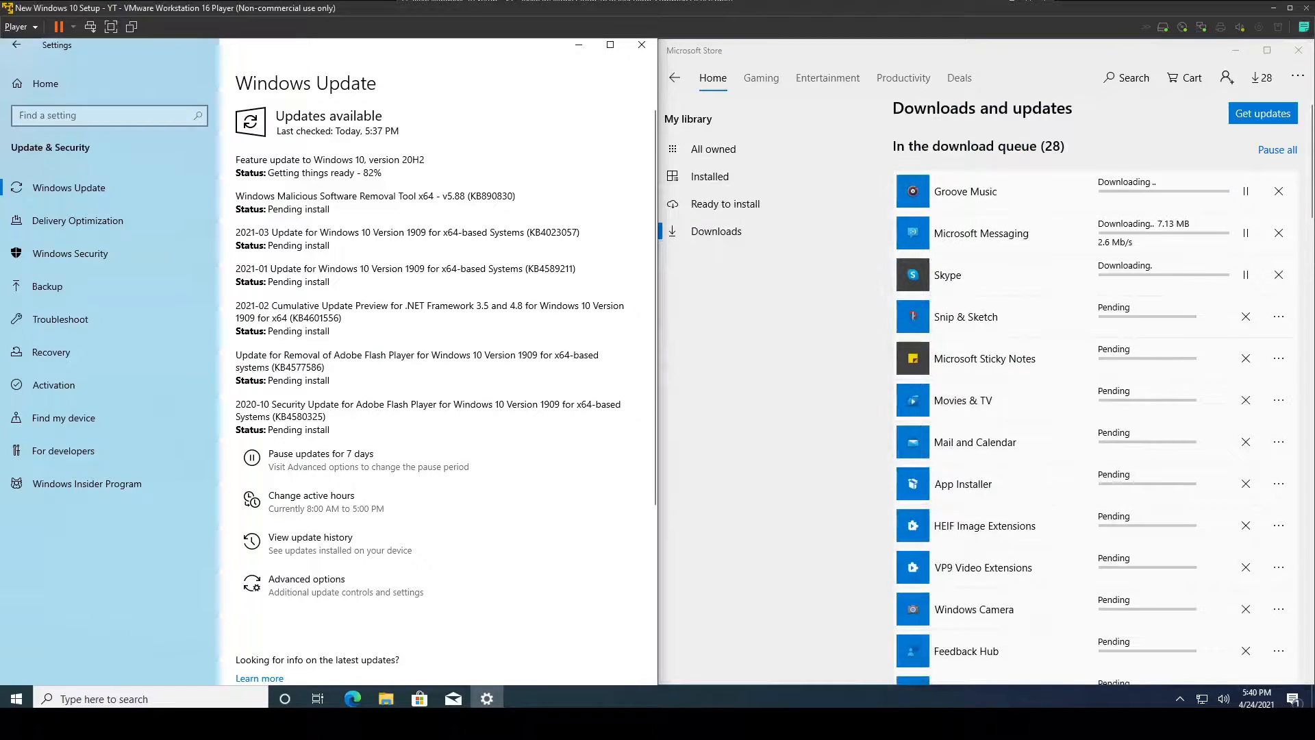
drag(288, 355, 493, 355)
drag(386, 355, 559, 355)
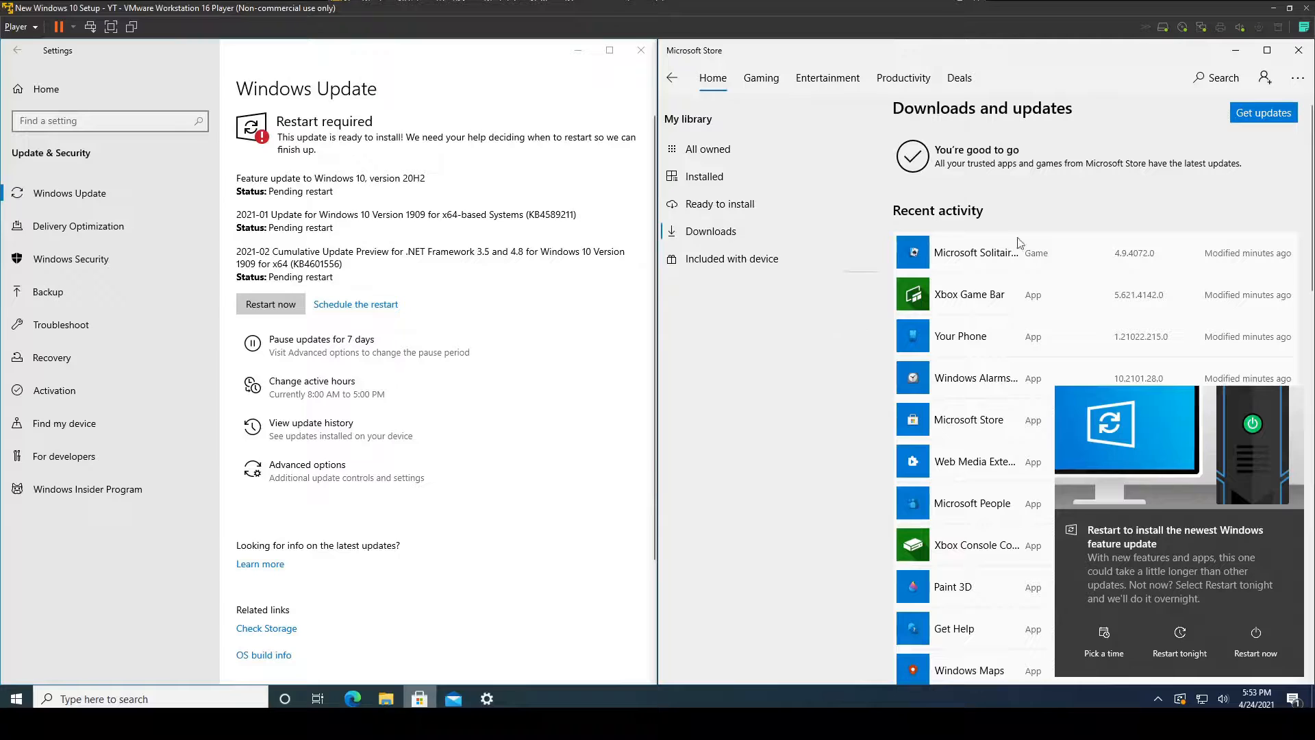
Close Microsoft Store and maximize the Windows Update window
click(1299, 50)
drag(437, 54, 656, 44)
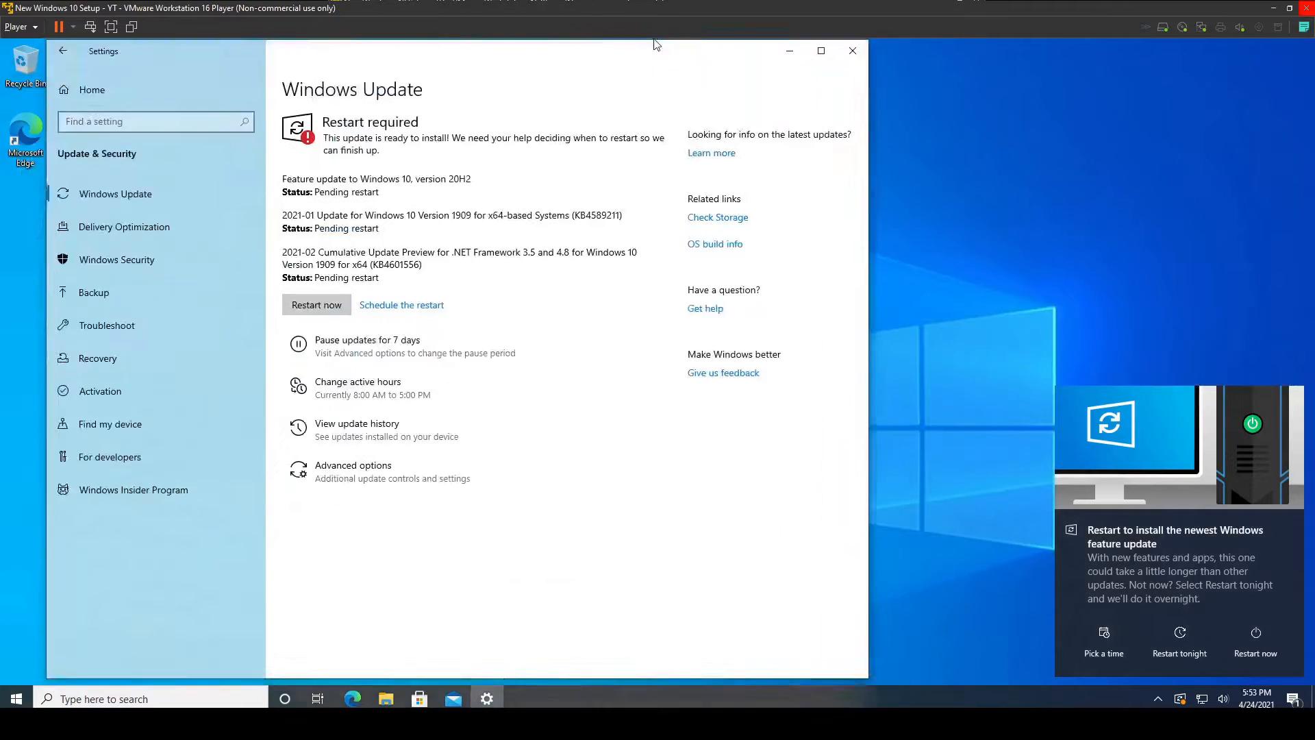
double_click(654, 42)
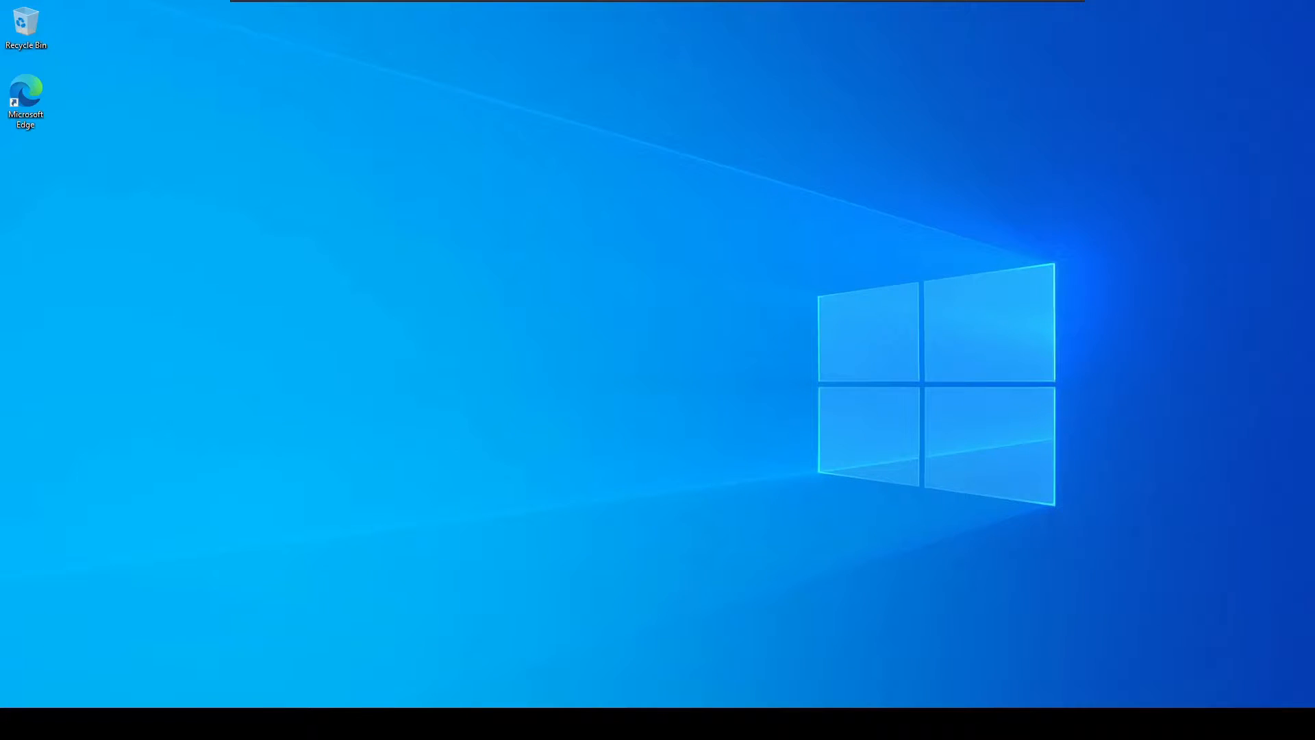
Reopen Windows Update under Update & Security and install the pending updates
click(15, 724)
click(649, 452)
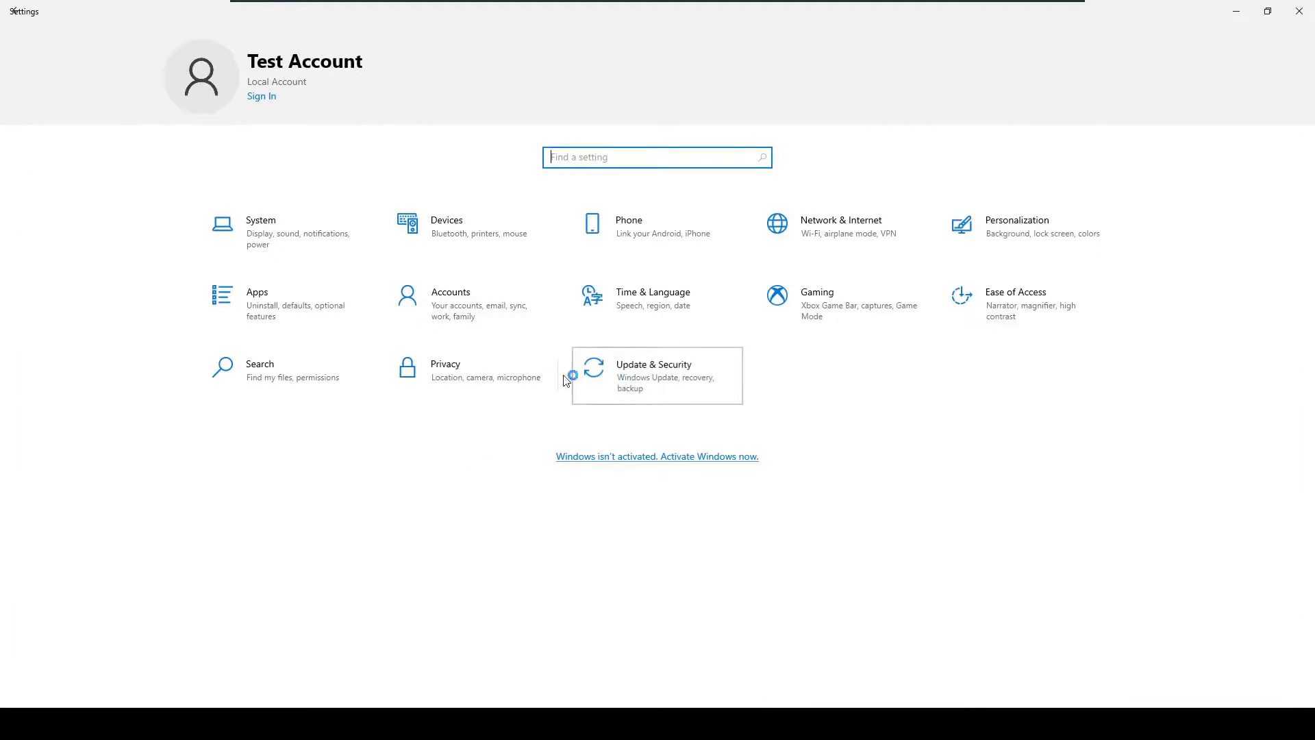
click(568, 377)
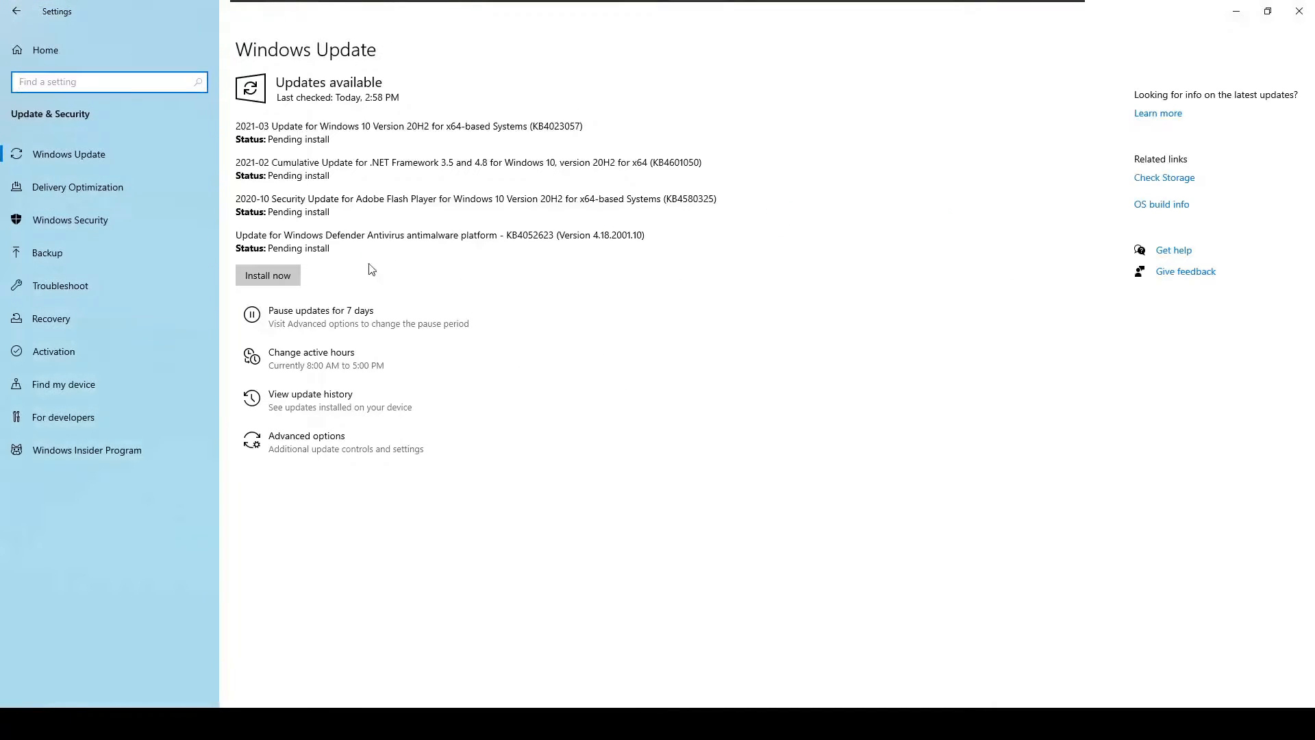
click(272, 279)
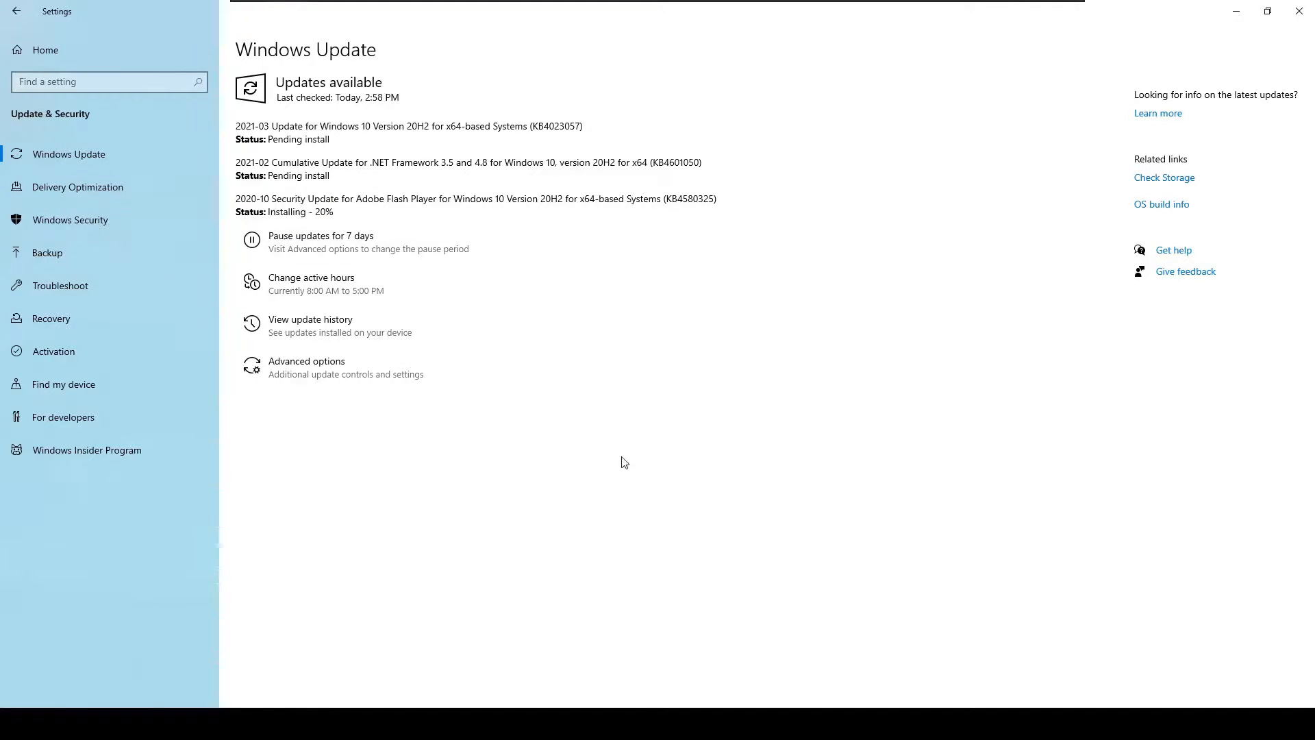
key(super)
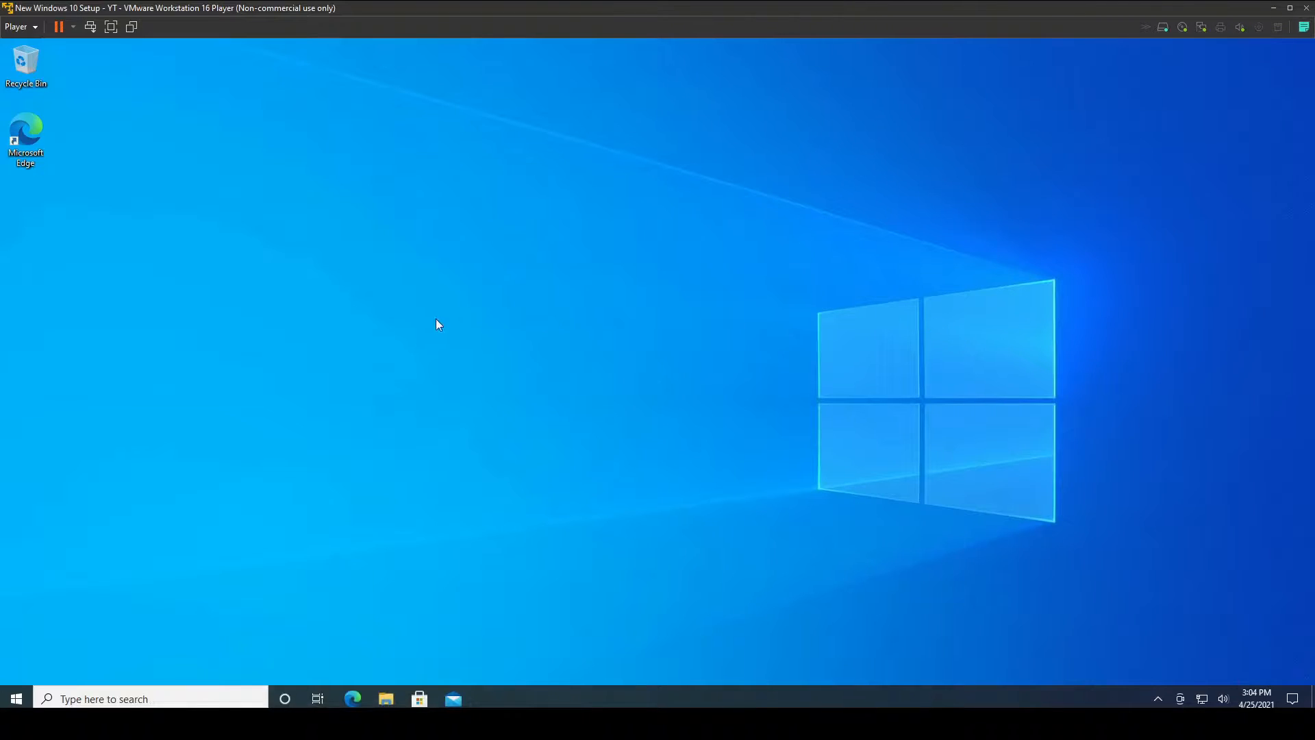
Open the Privacy settings in a maximized Settings window
click(17, 698)
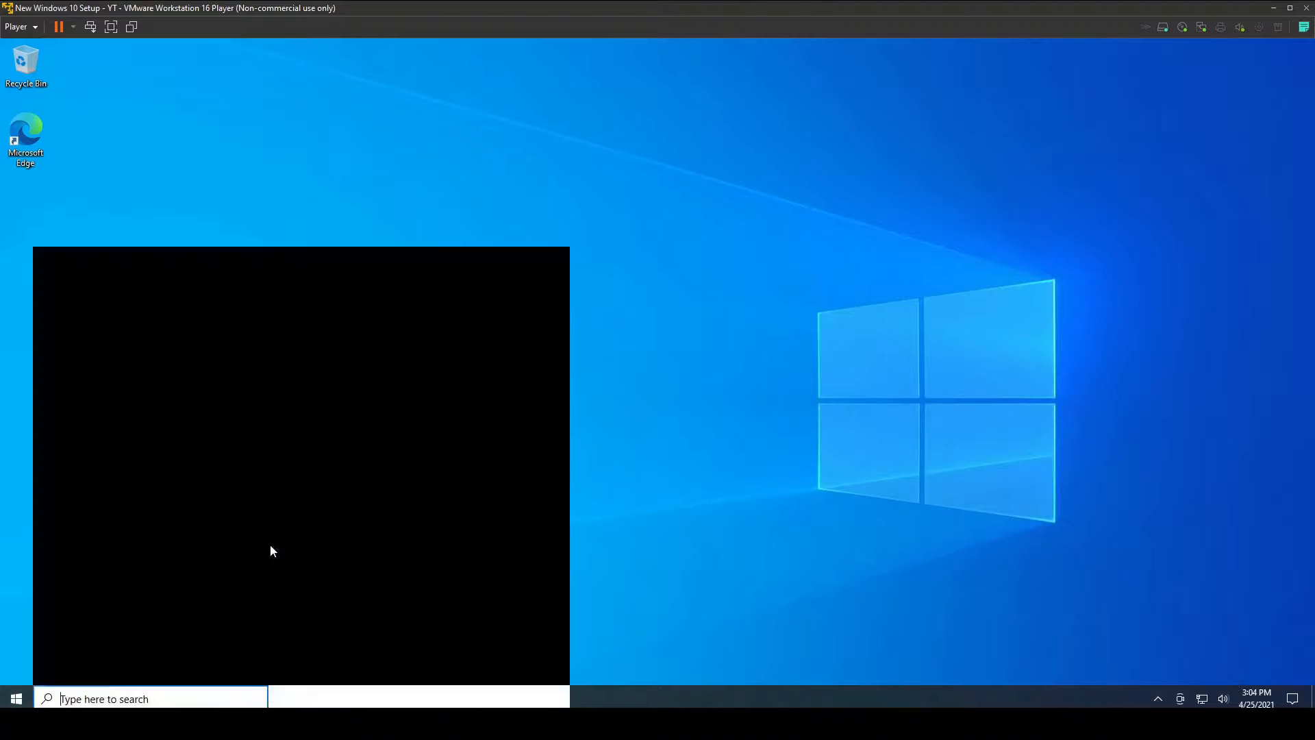
click(17, 637)
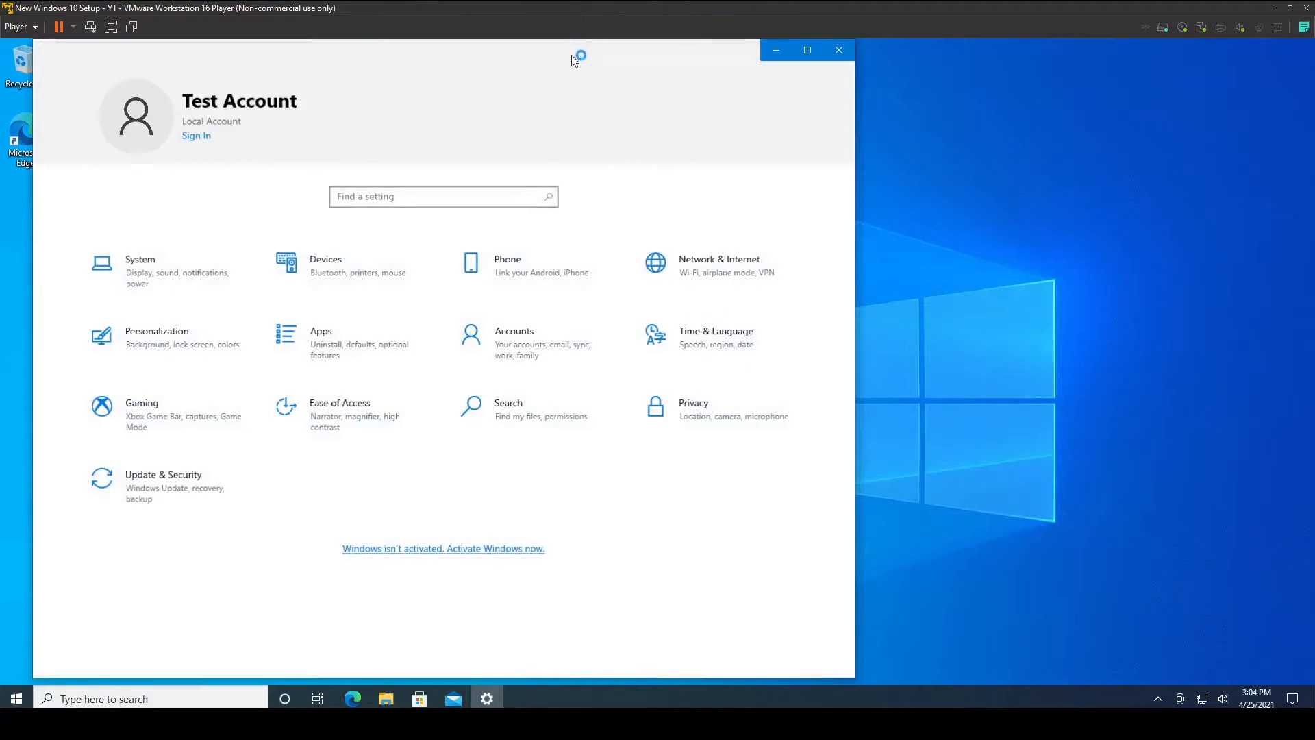
drag(571, 55, 614, 41)
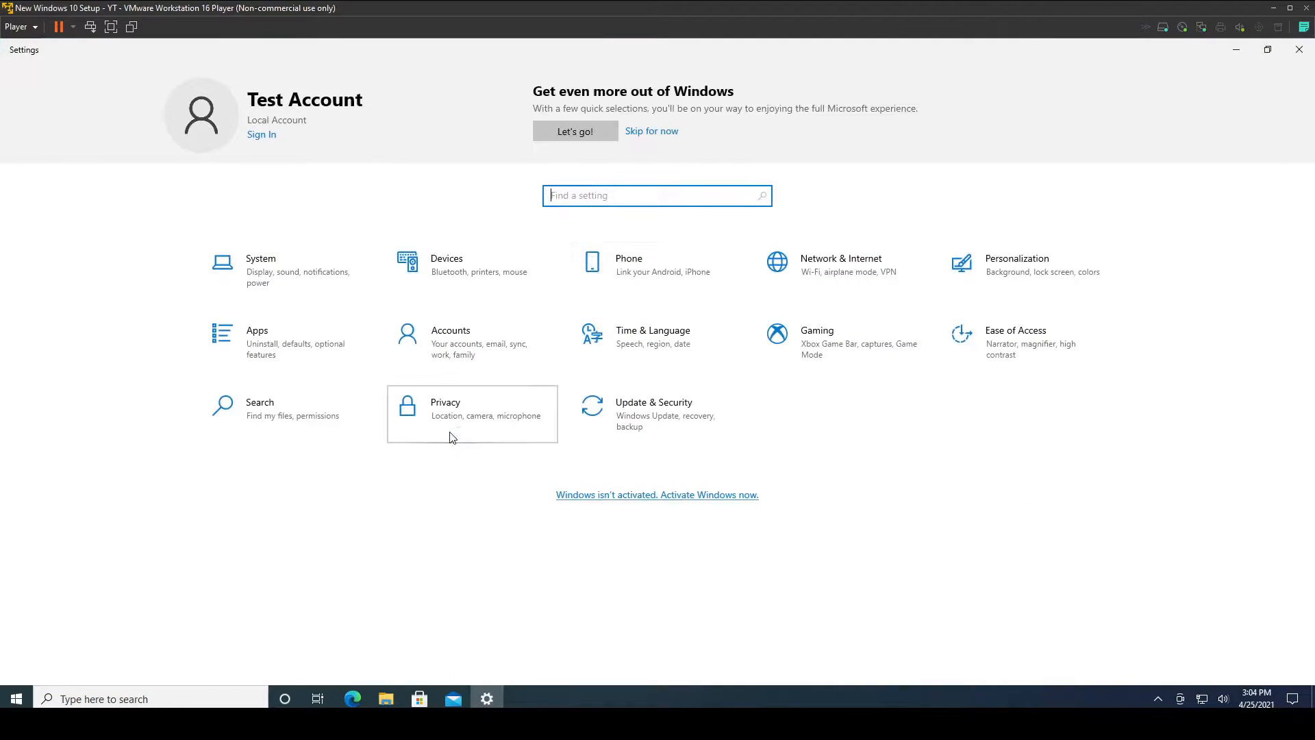
click(449, 434)
scroll(102, 422, down, 6)
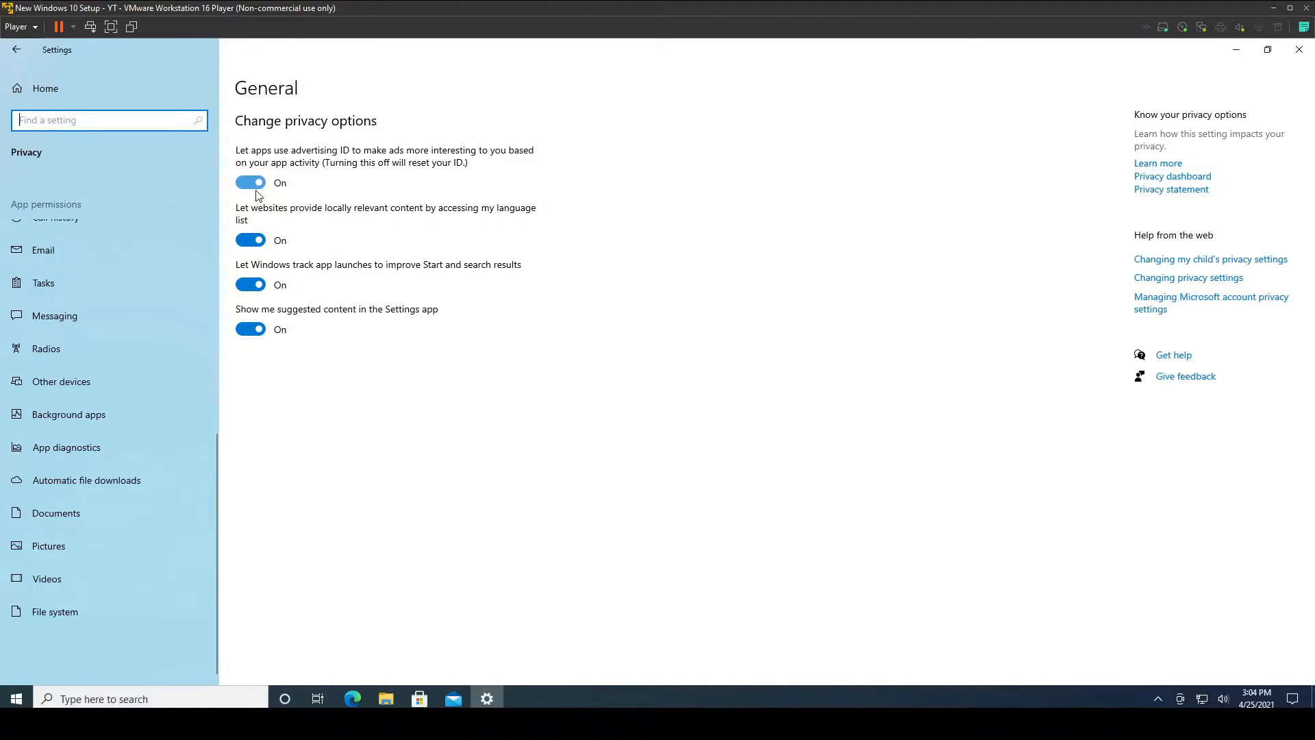
Turn off the general privacy options for advertising ID, language list access, app launch tracking and suggested content in Settings
click(257, 331)
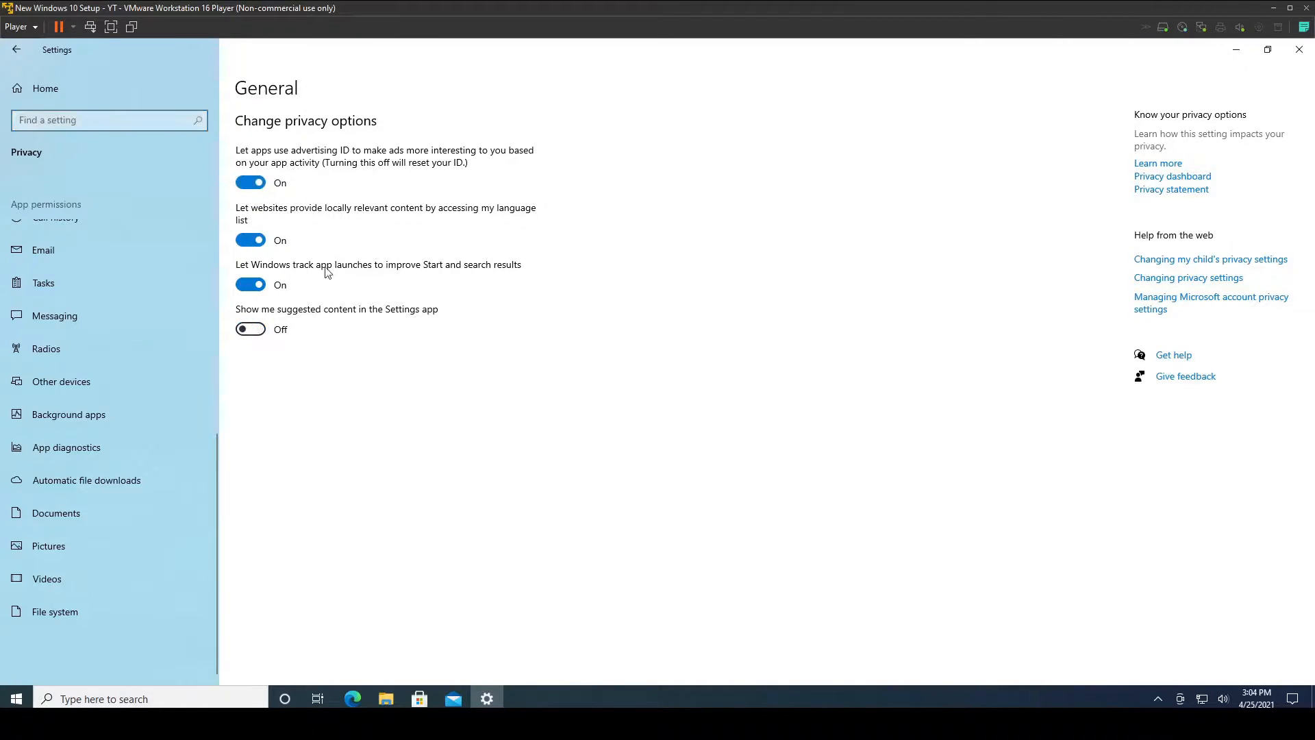
click(266, 285)
click(257, 183)
click(256, 285)
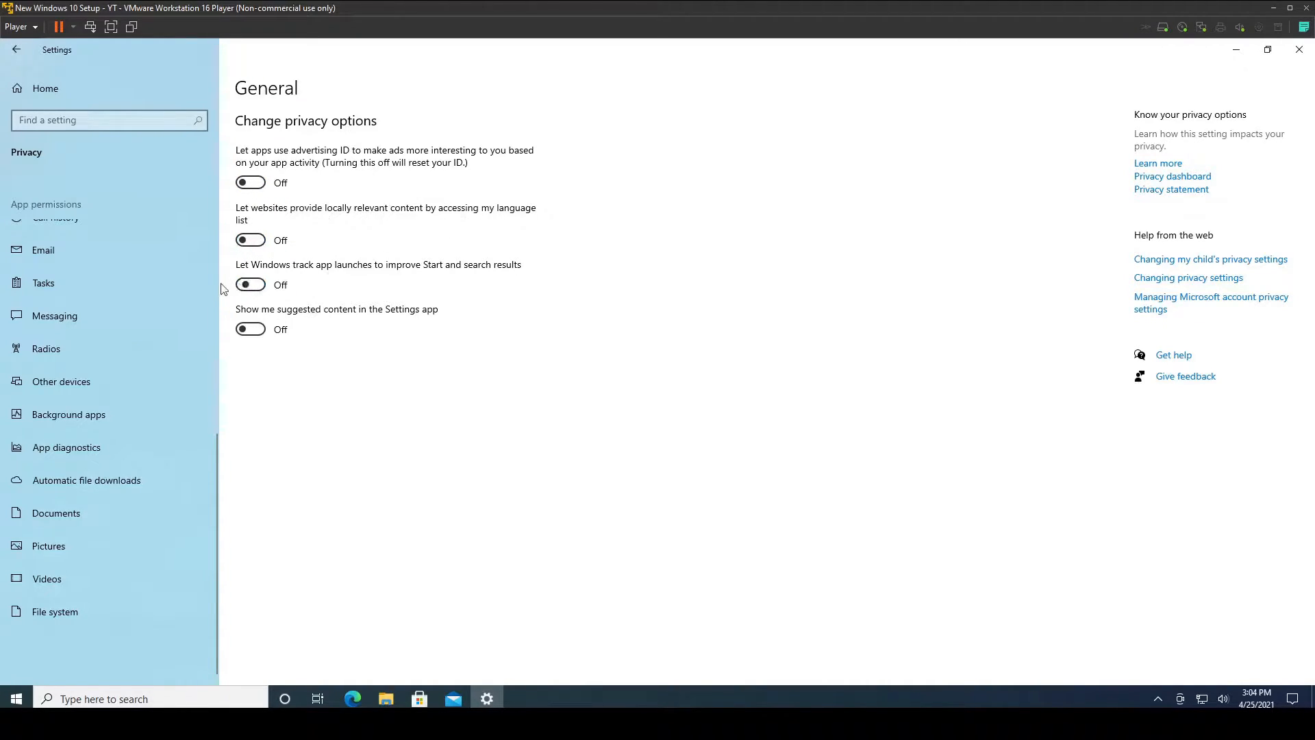
Review the Speech and the Inking & typing personalization privacy settings
scroll(113, 264, up, 6)
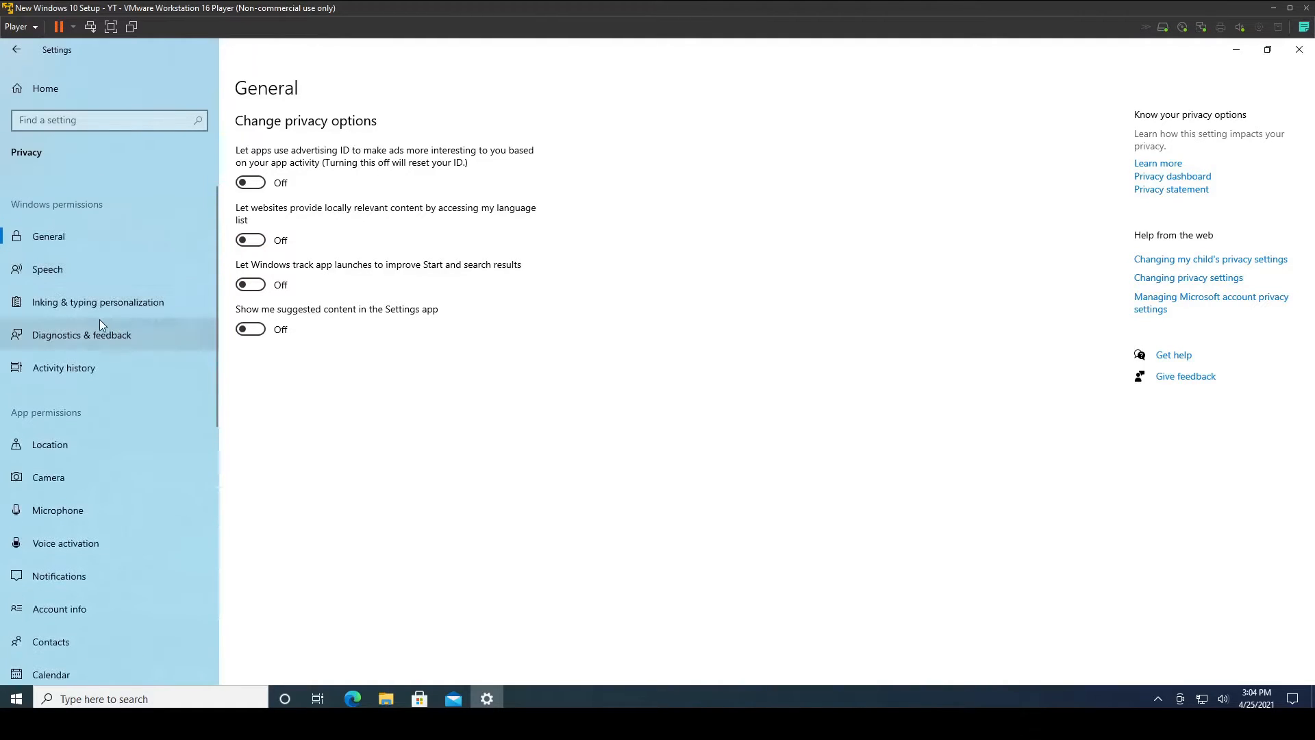
click(106, 261)
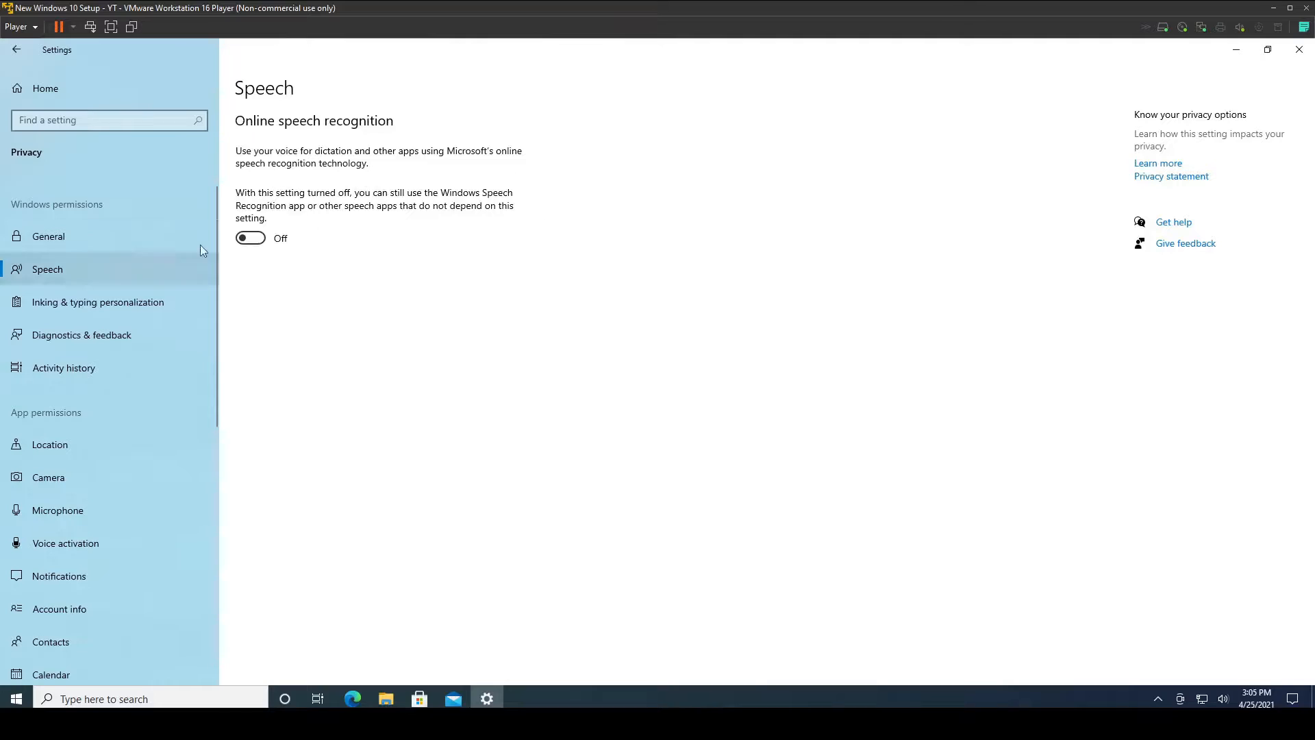
click(89, 302)
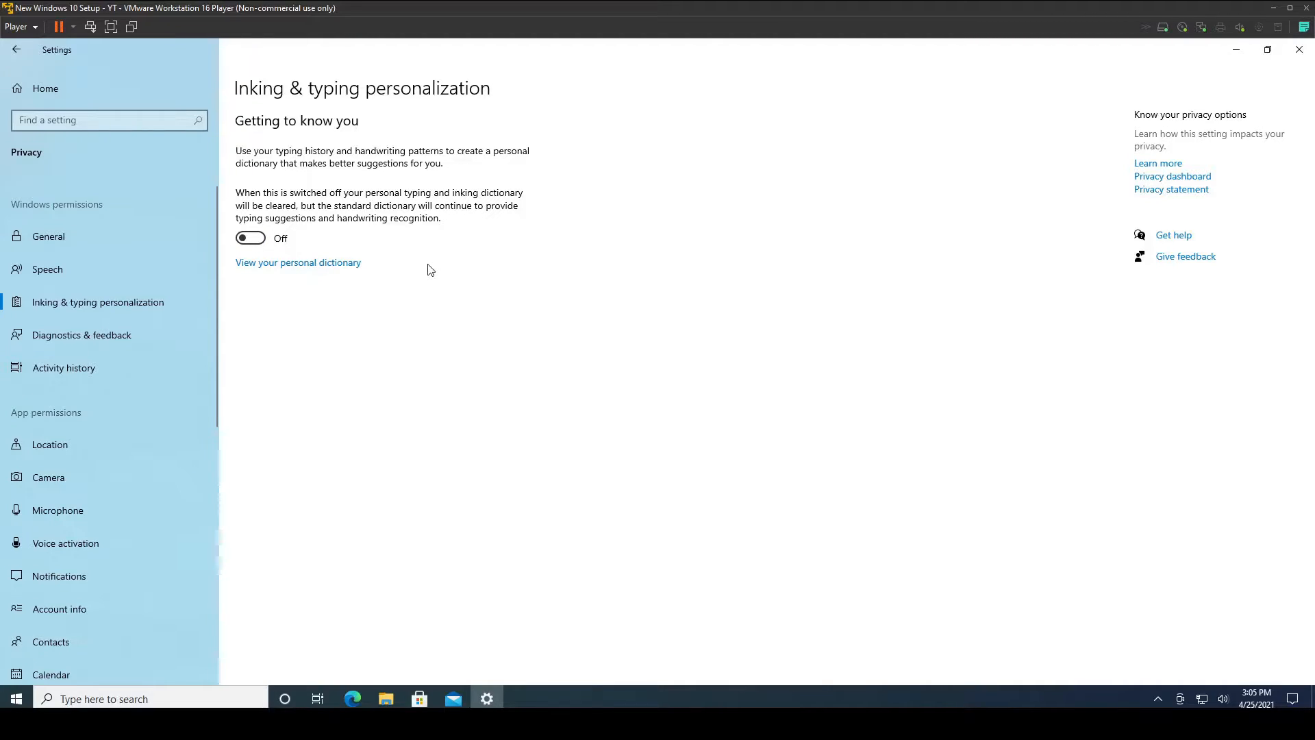
Limit diagnostic data to Required diagnostic data and turn off Tailored experiences in the Diagnostics & feedback privacy settings
click(137, 339)
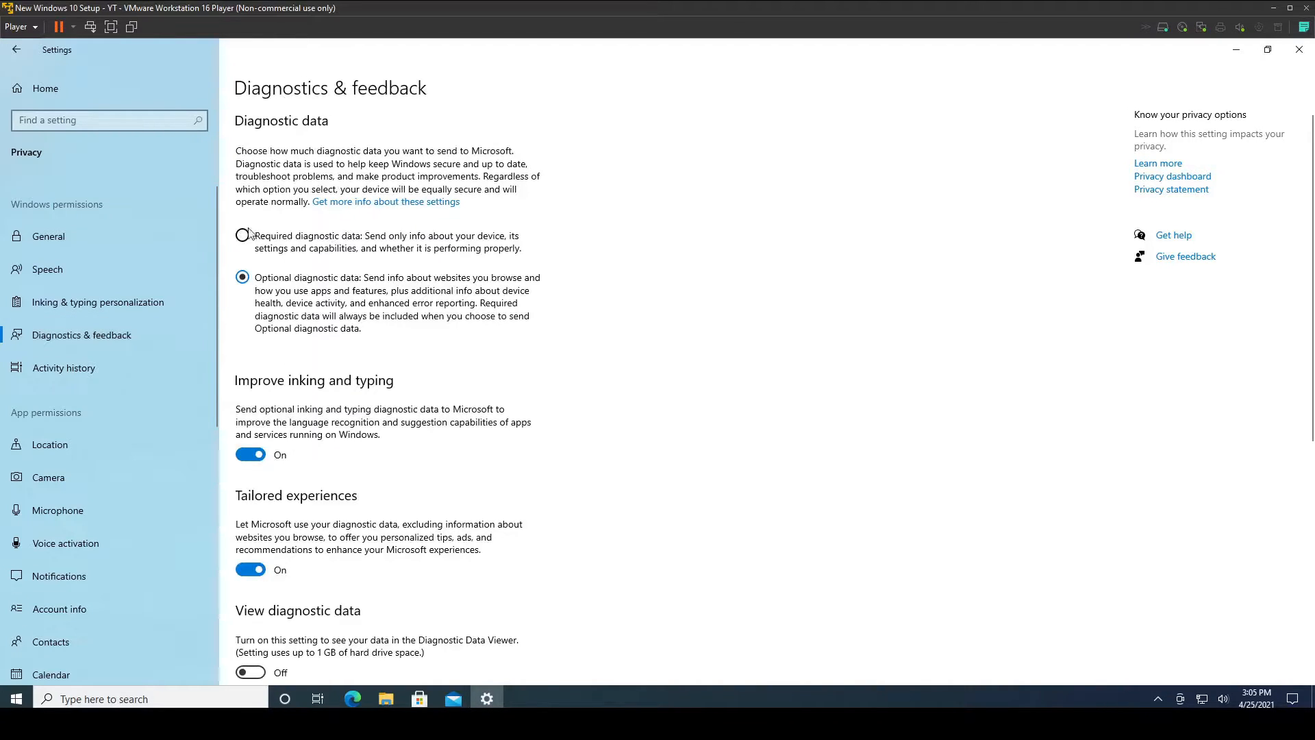
scroll(446, 219, down, 3)
scroll(522, 196, up, 3)
scroll(280, 347, down, 4)
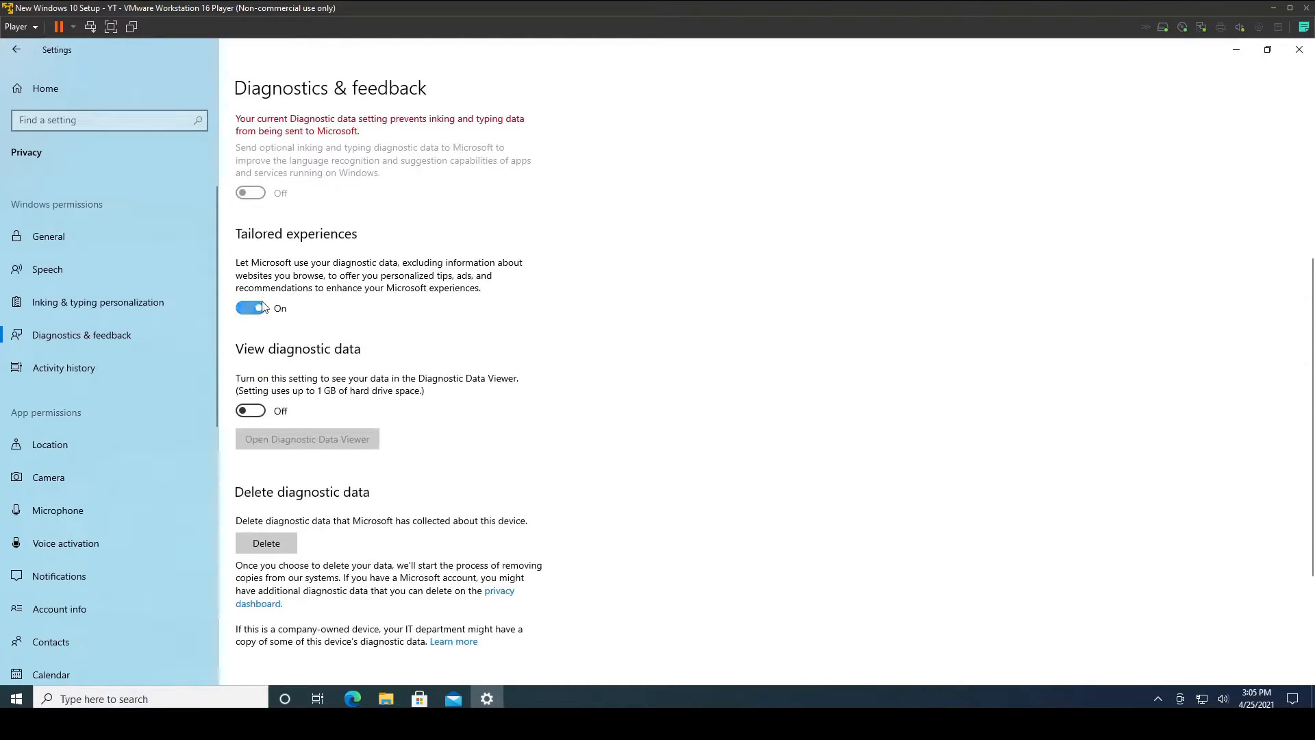
scroll(468, 295, down, 3)
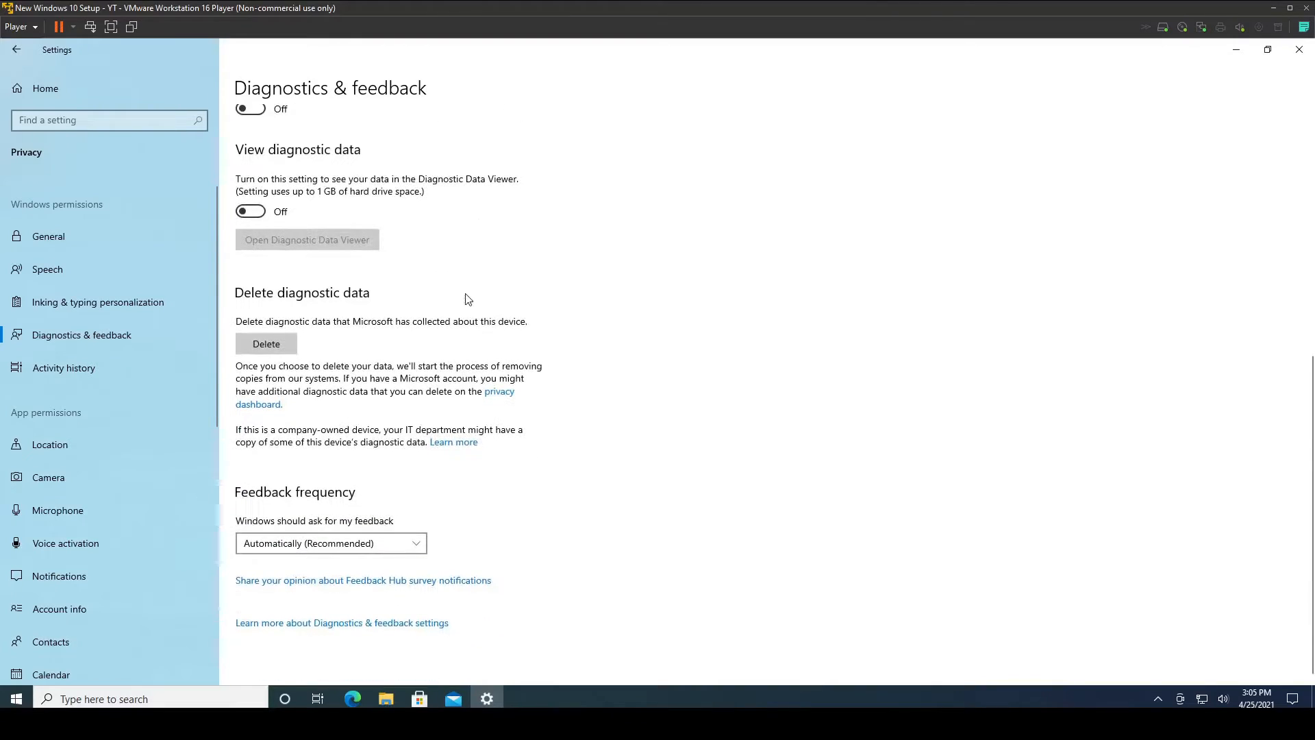
scroll(479, 241, up, 4)
scroll(455, 347, down, 1)
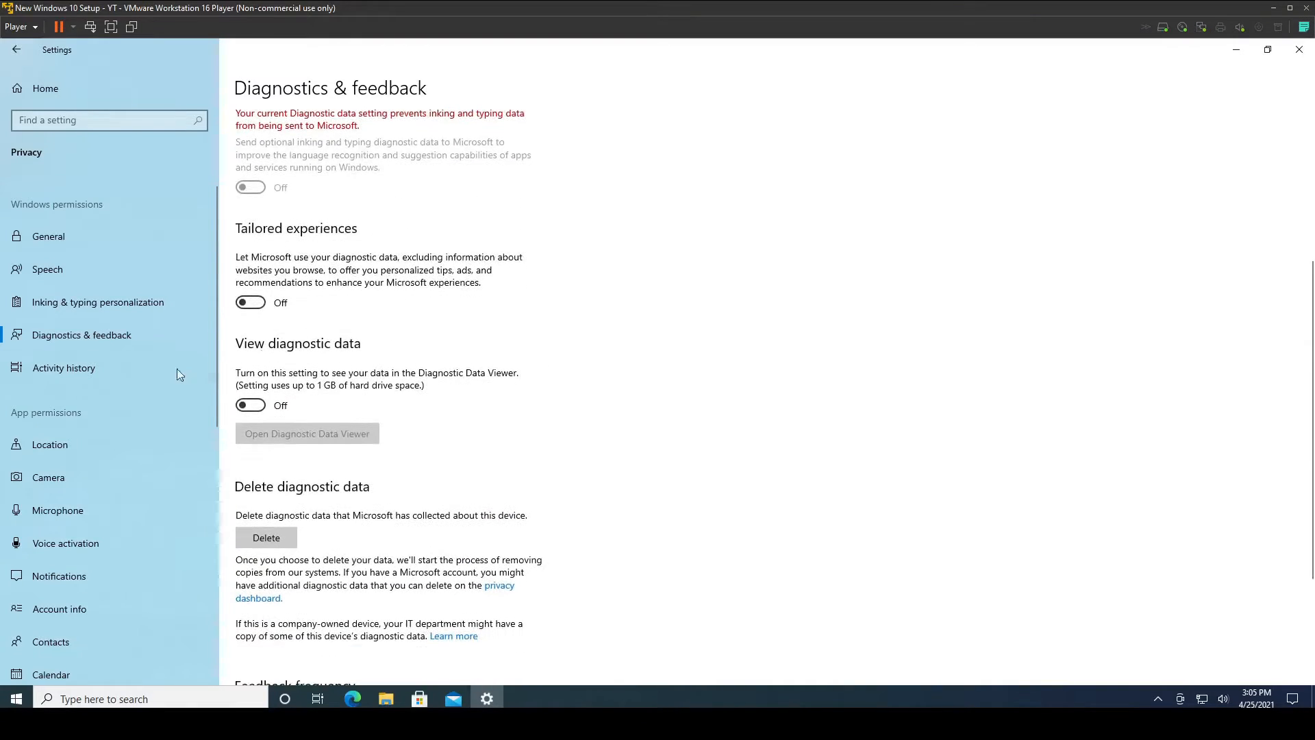
Stop storing activity history on this device and turn off location access for this device in the Privacy settings
click(73, 365)
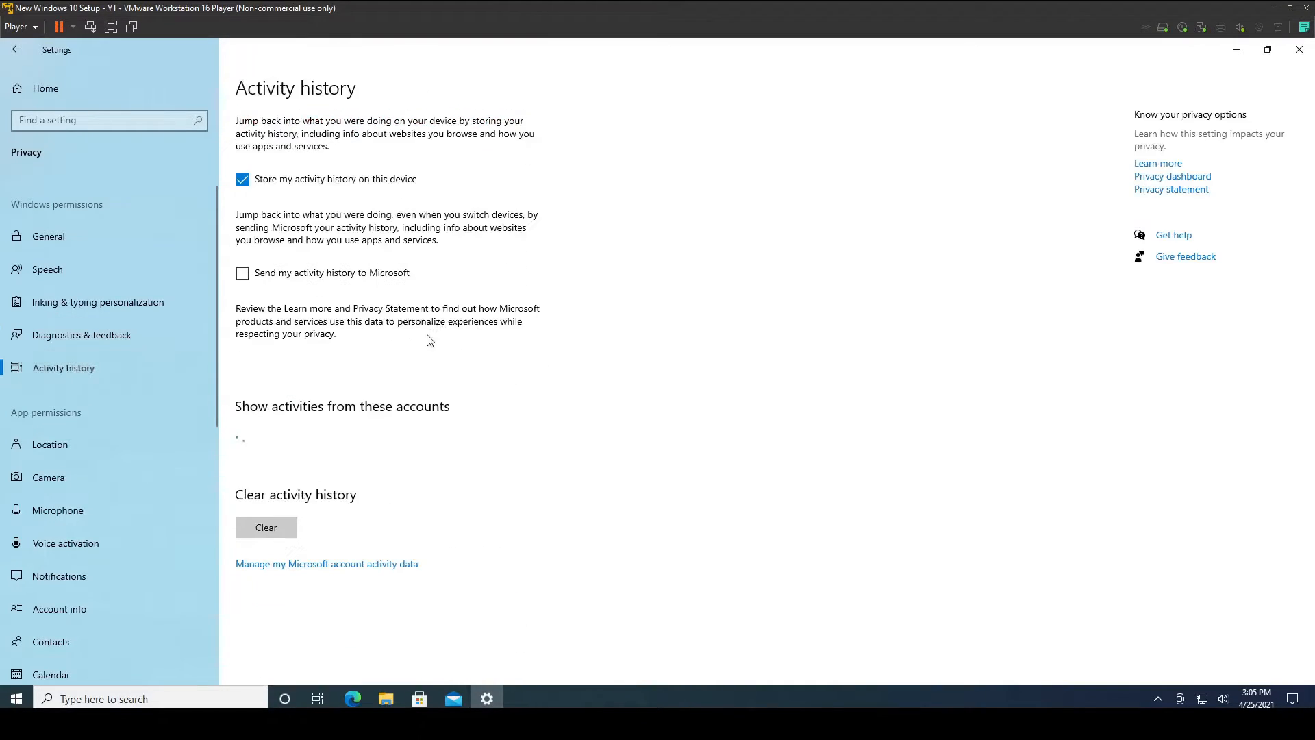
click(242, 180)
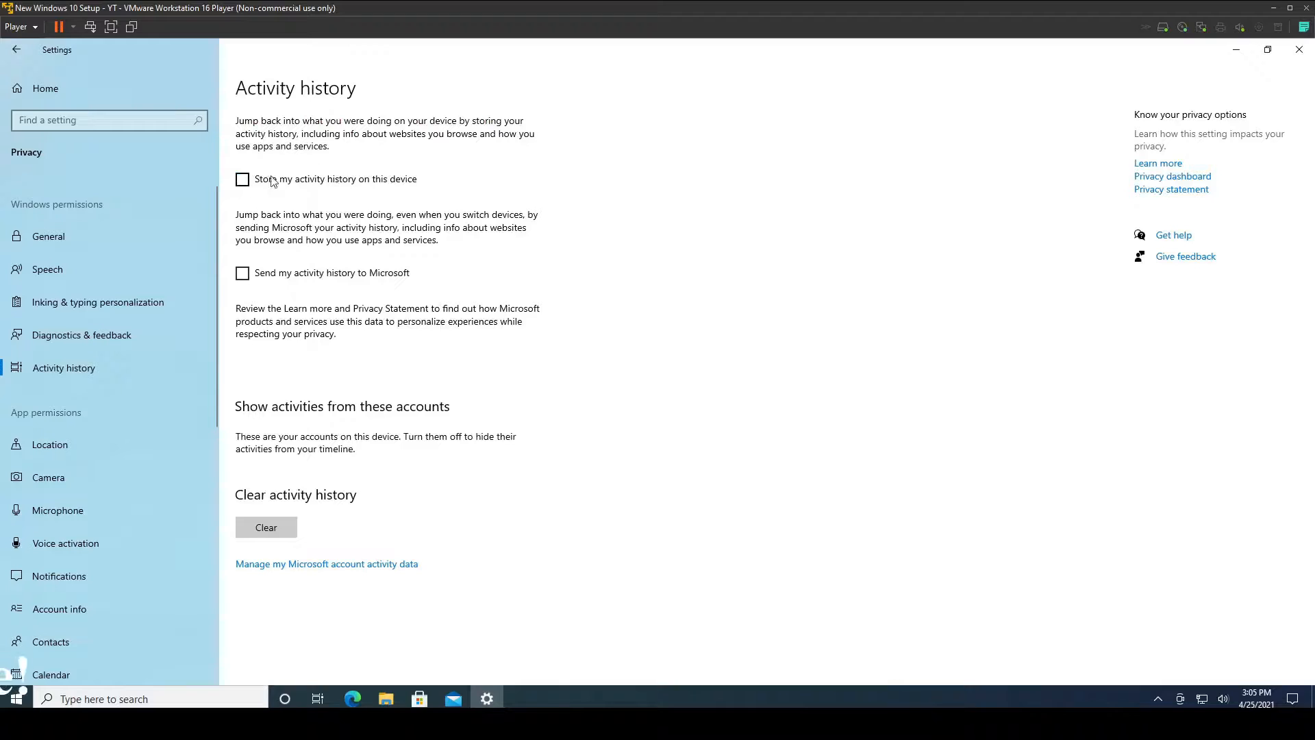
click(93, 438)
scroll(326, 284, down, 2)
scroll(356, 274, down, 3)
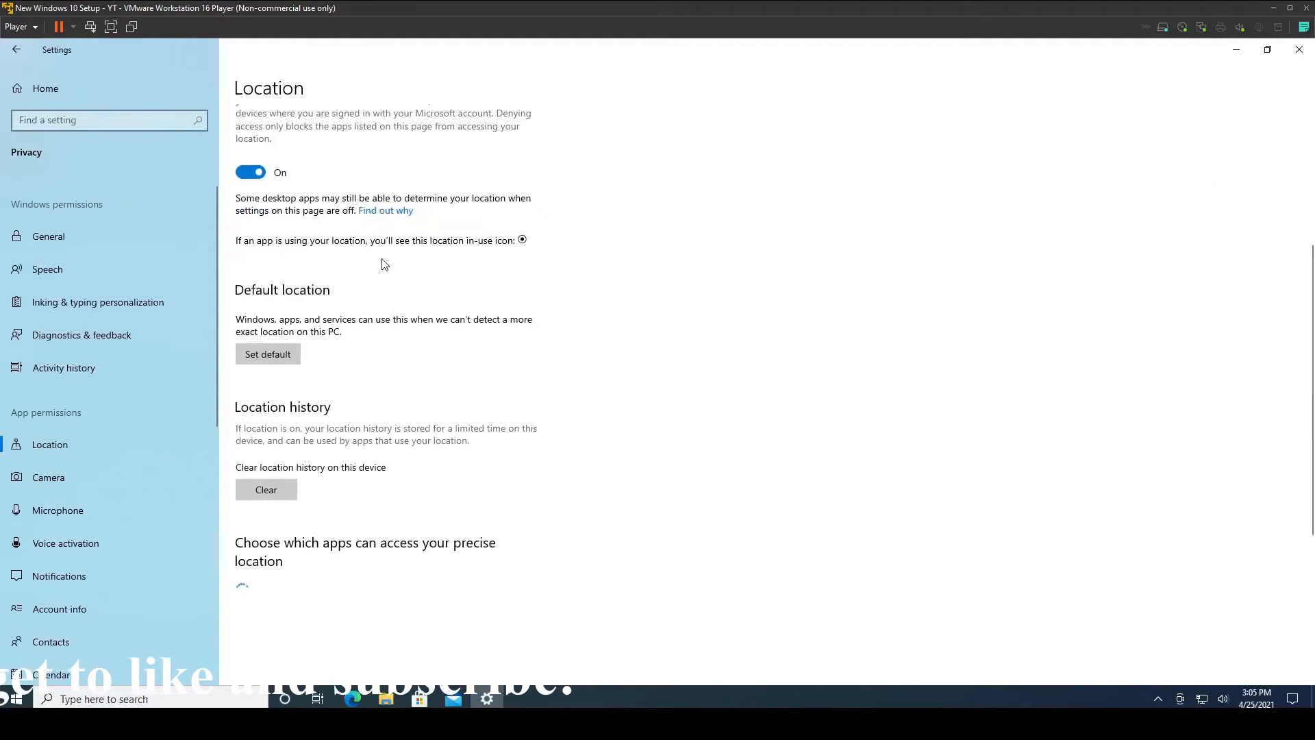
scroll(617, 305, up, 5)
click(270, 267)
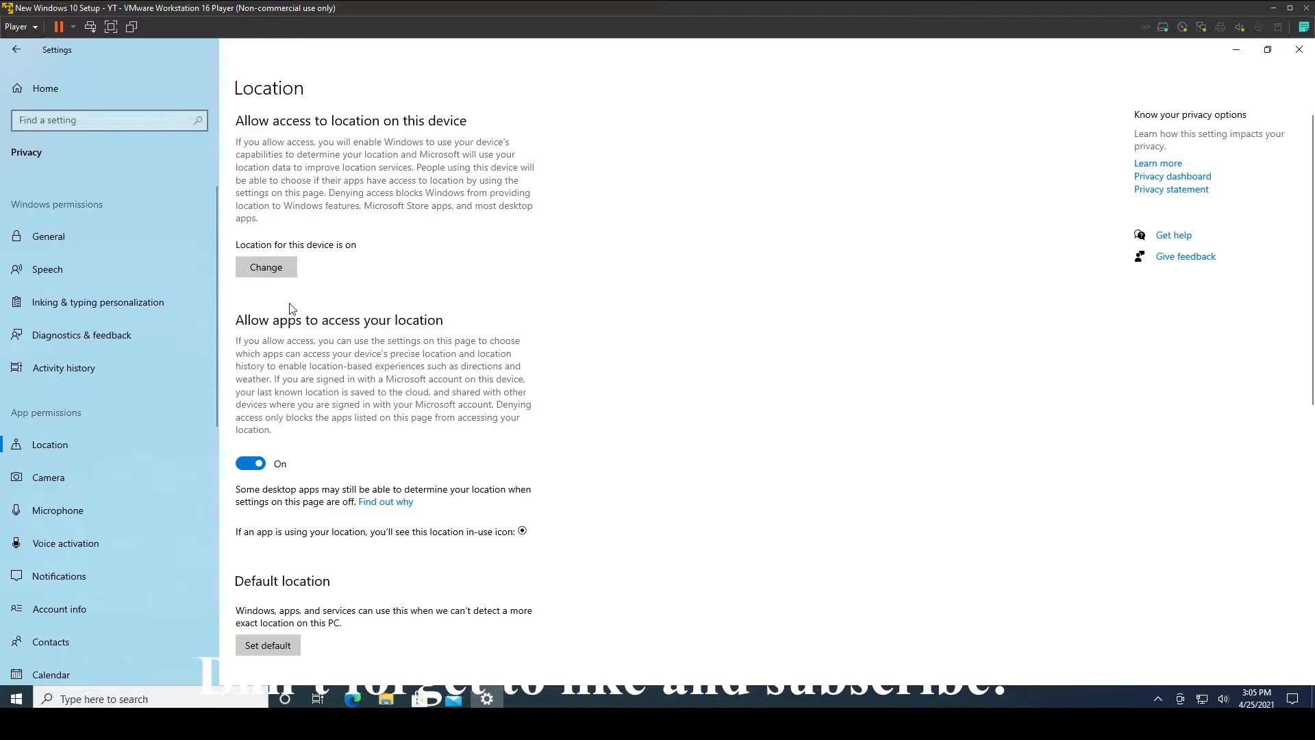
click(204, 224)
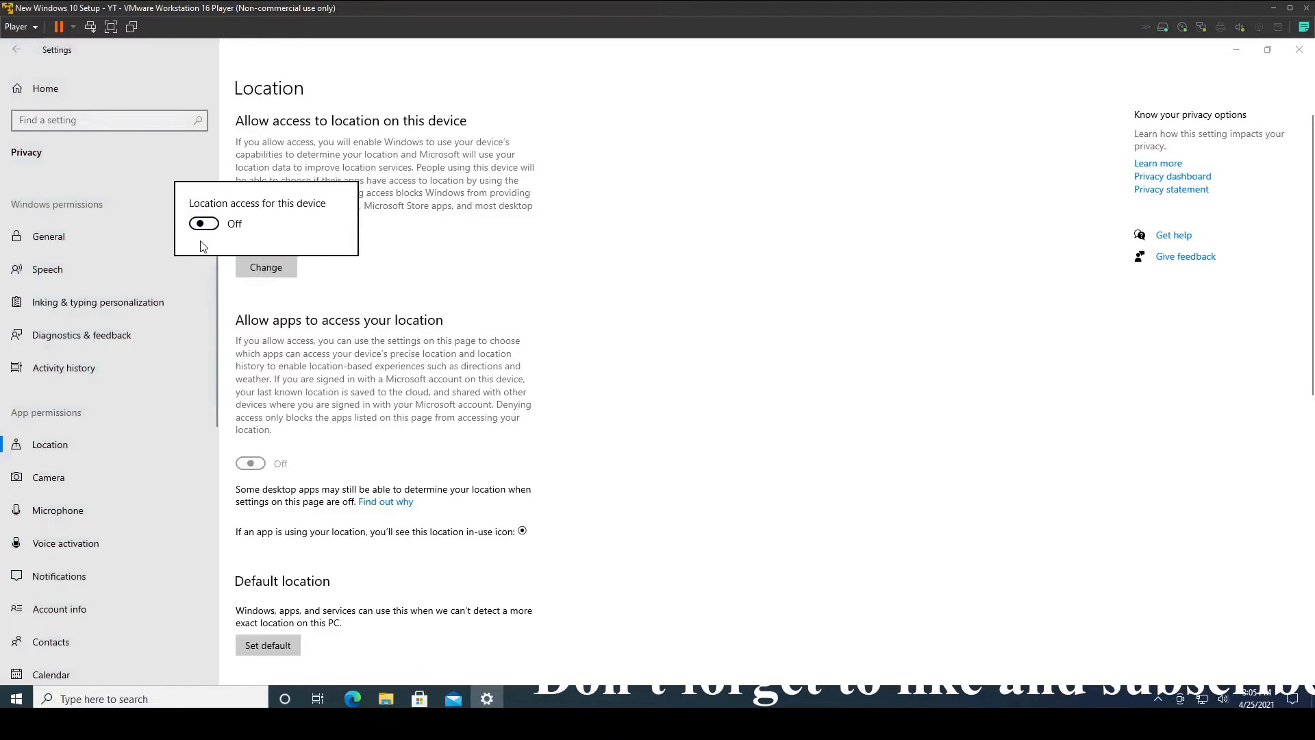
click(573, 291)
Open the Background apps privacy settings and look through the apps allowed to run in the background
scroll(96, 390, down, 1)
scroll(43, 362, down, 5)
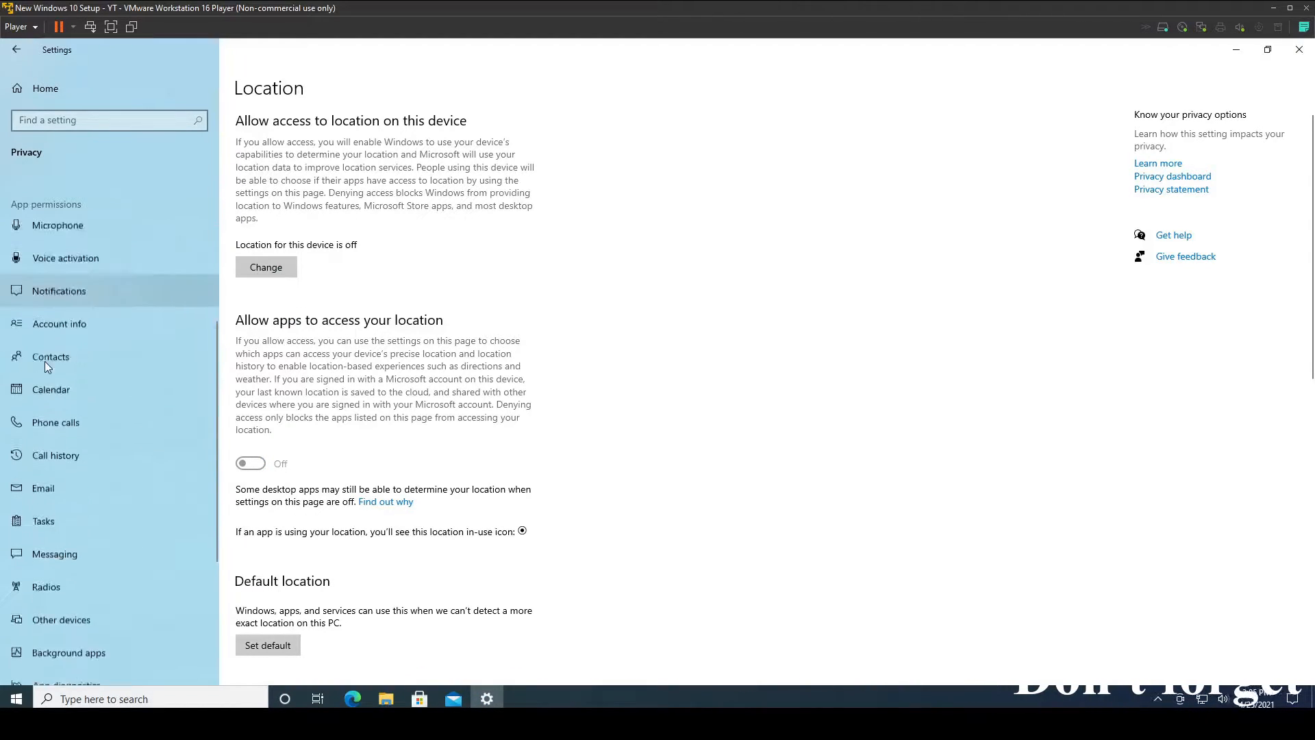
scroll(72, 400, down, 1)
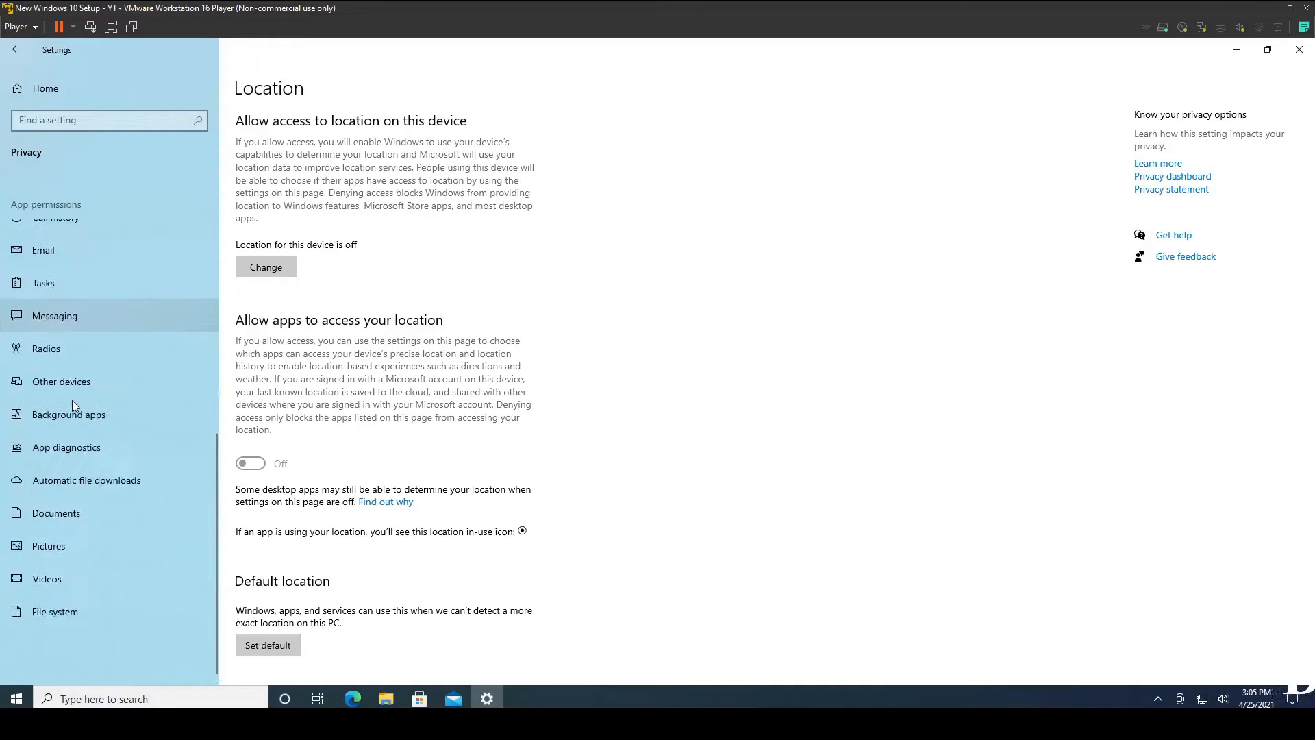
click(79, 410)
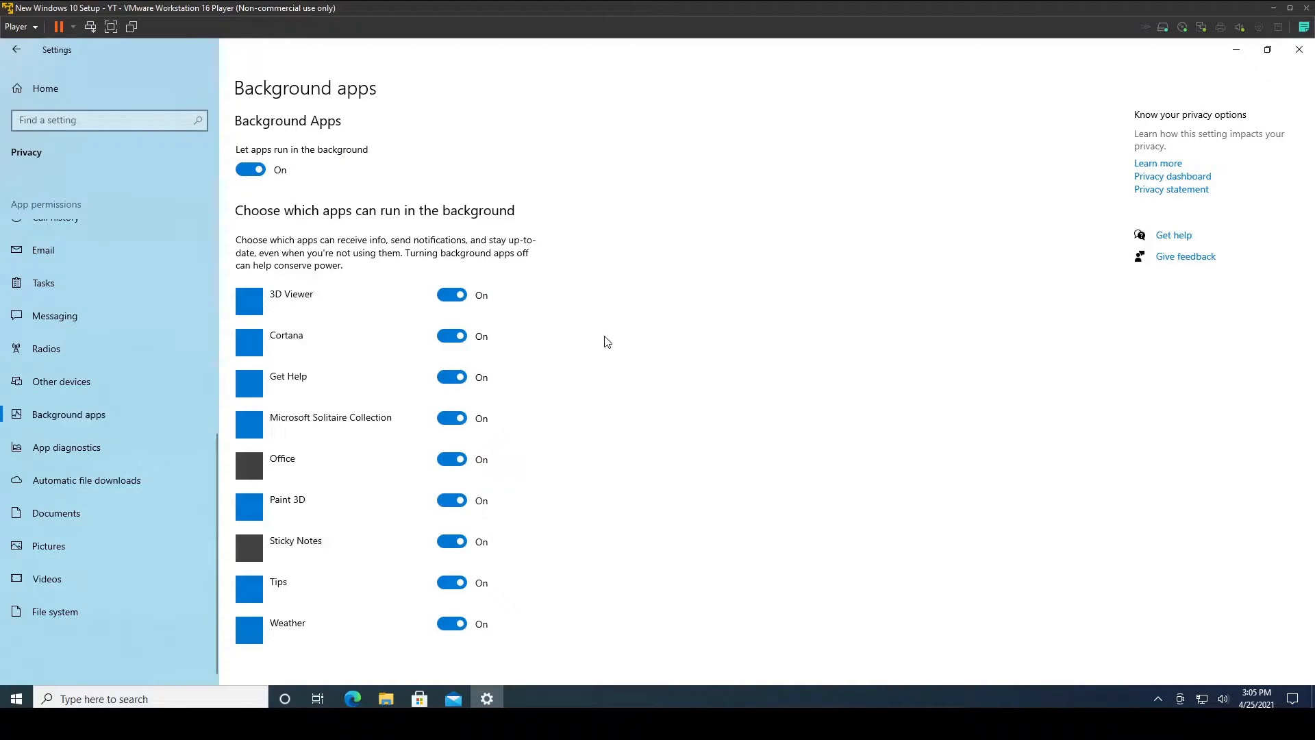
scroll(488, 274, down, 15)
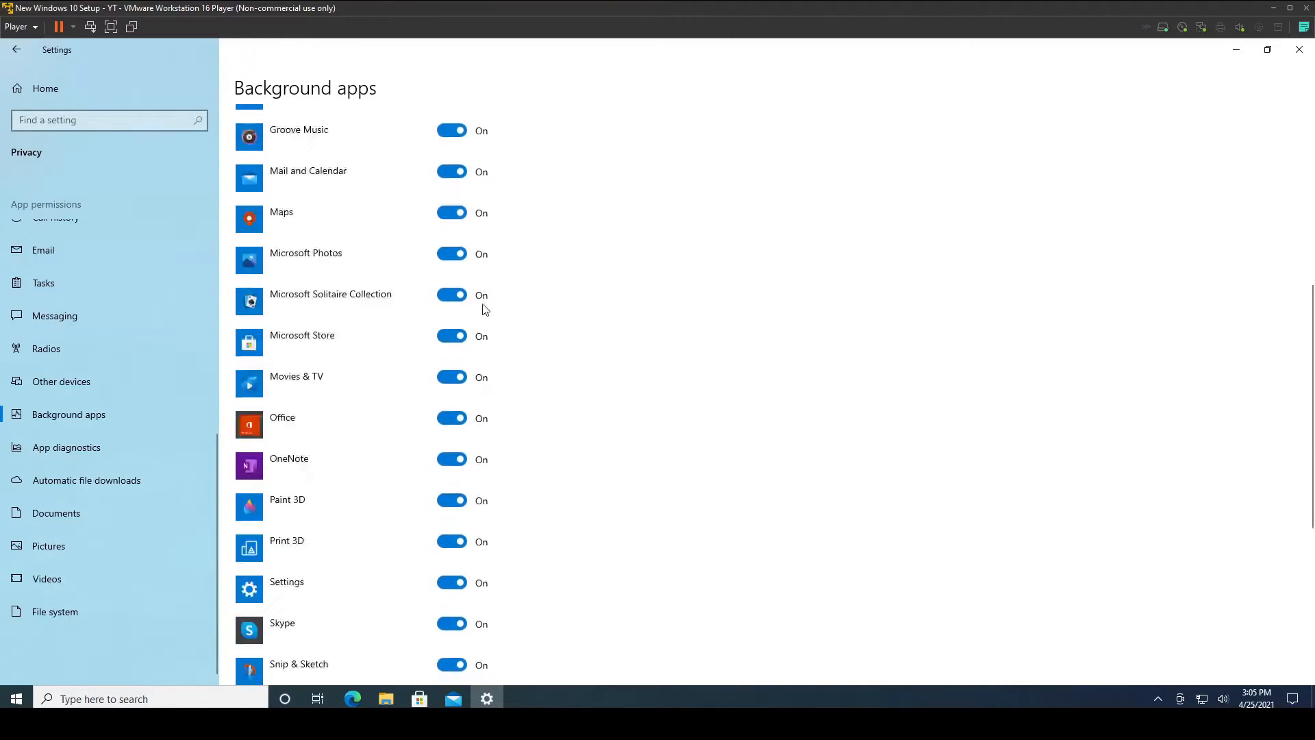
scroll(496, 382, up, 14)
scroll(487, 275, up, 1)
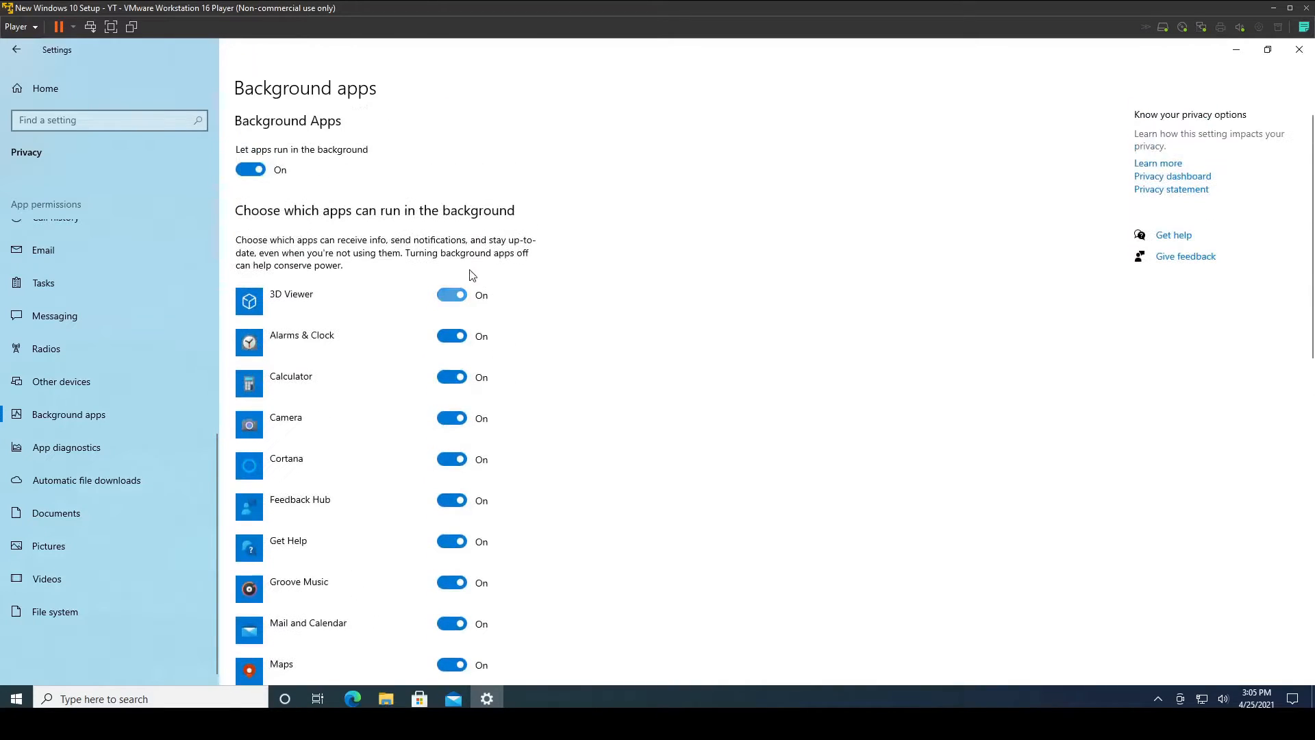
Turn off background running for the first apps in the list, from 3D Viewer through Maps
click(463, 298)
click(460, 335)
click(453, 460)
click(454, 501)
click(452, 542)
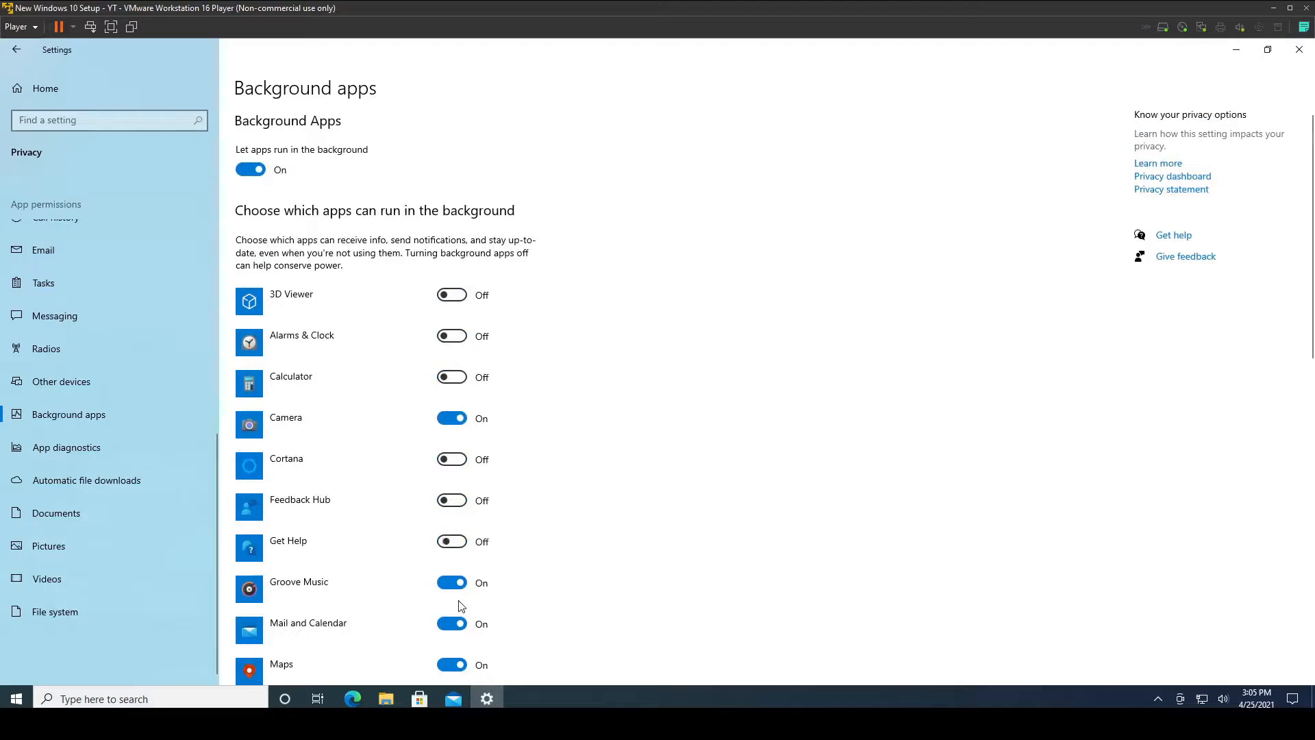
click(452, 583)
click(452, 624)
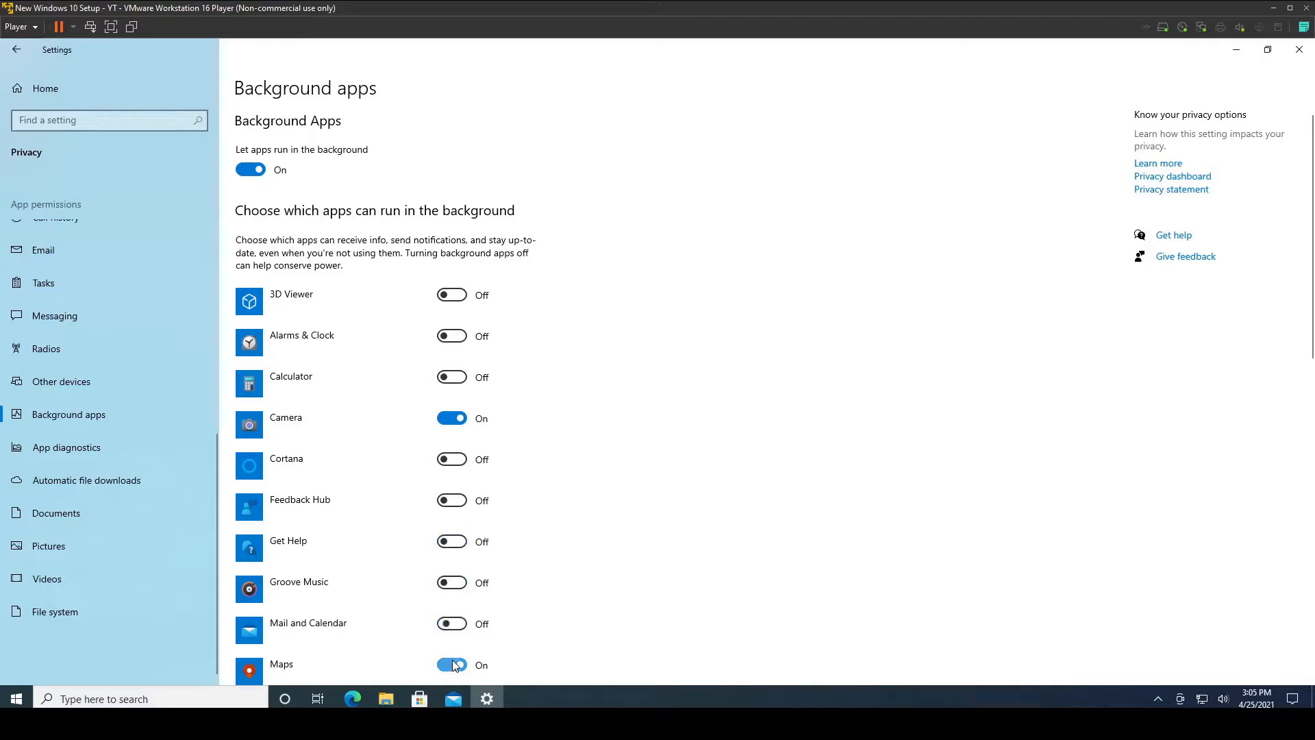
click(444, 426)
Turn off background running for the remaining apps, from Microsoft Photos through Your Phone
scroll(693, 417, down, 5)
click(452, 317)
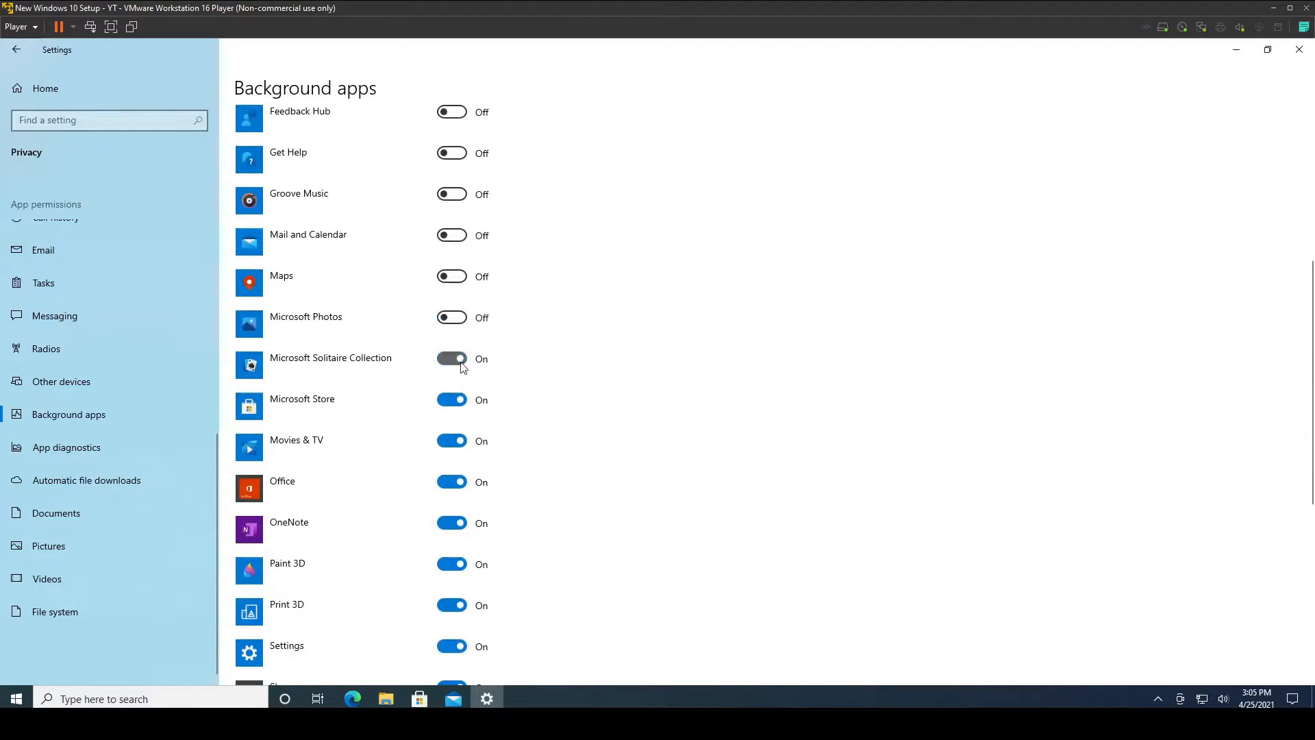
click(462, 367)
click(452, 400)
click(452, 441)
click(452, 483)
click(452, 523)
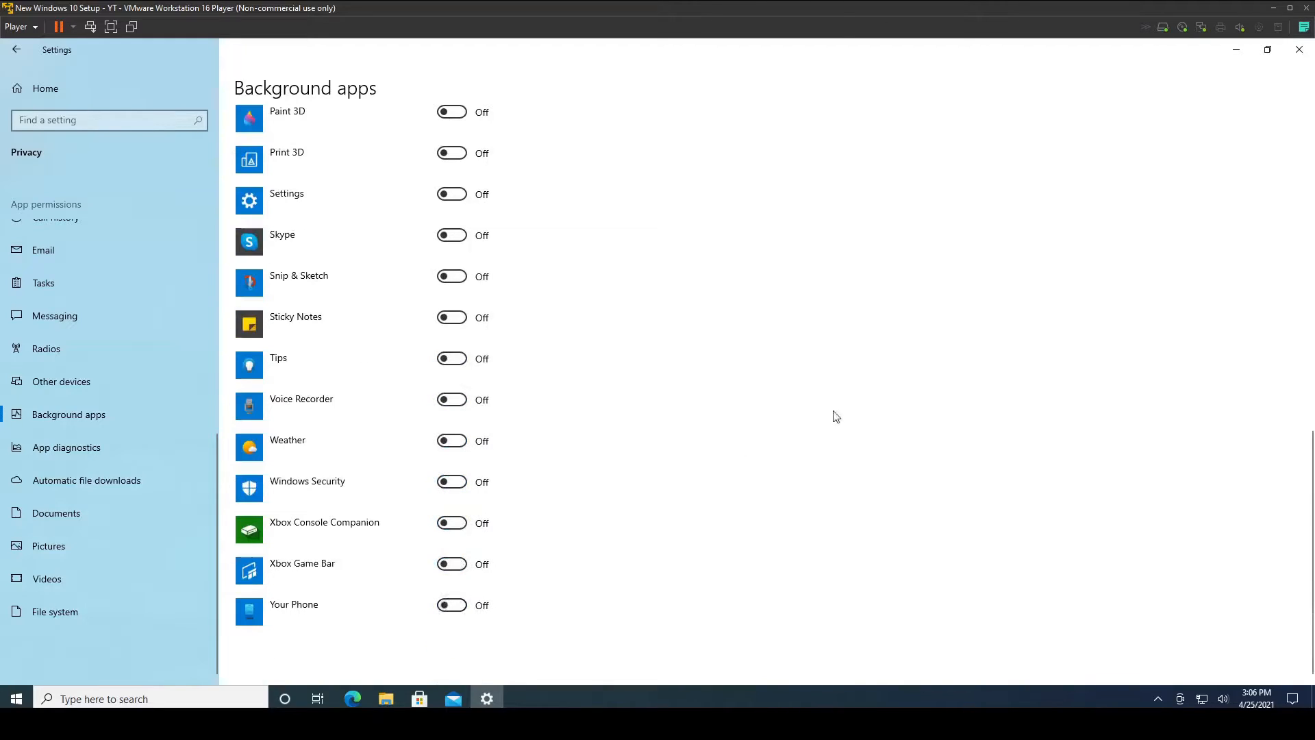
Open the Storage page of the System settings, show more categories and review what uses space on Local Disk (C:)
click(46, 88)
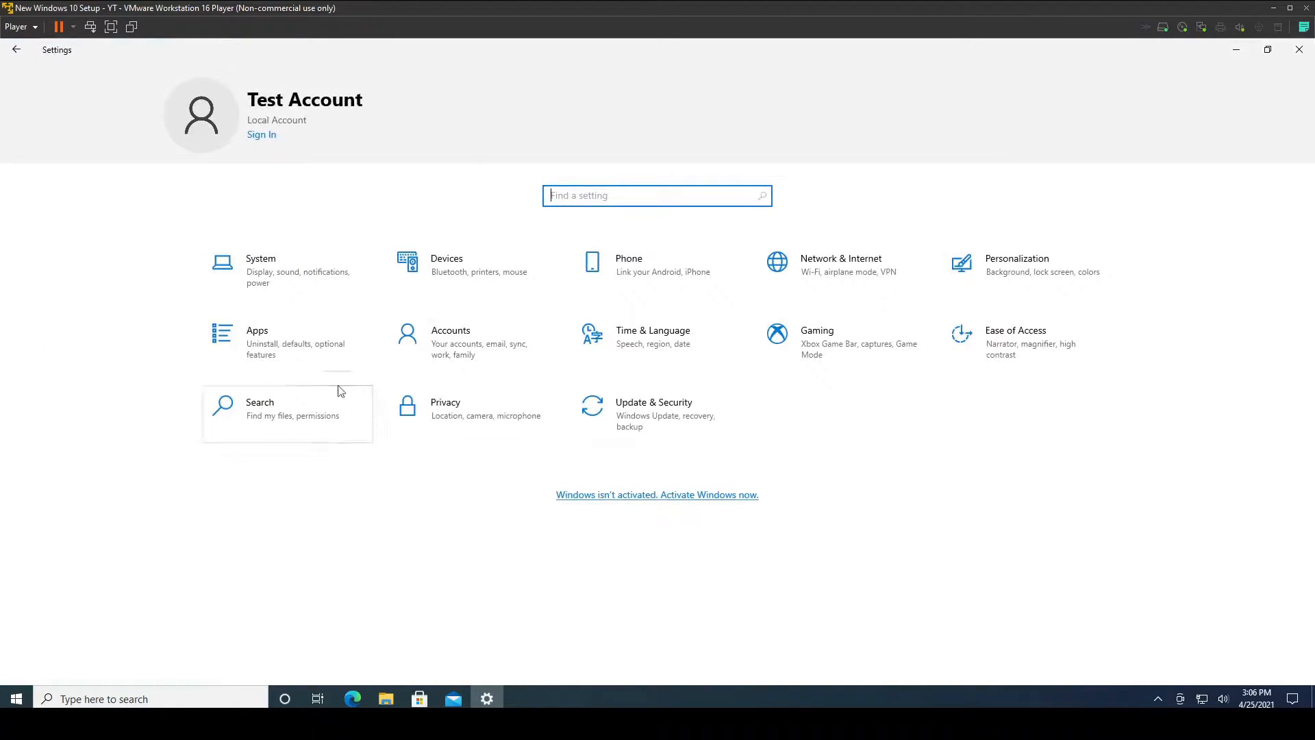
click(288, 261)
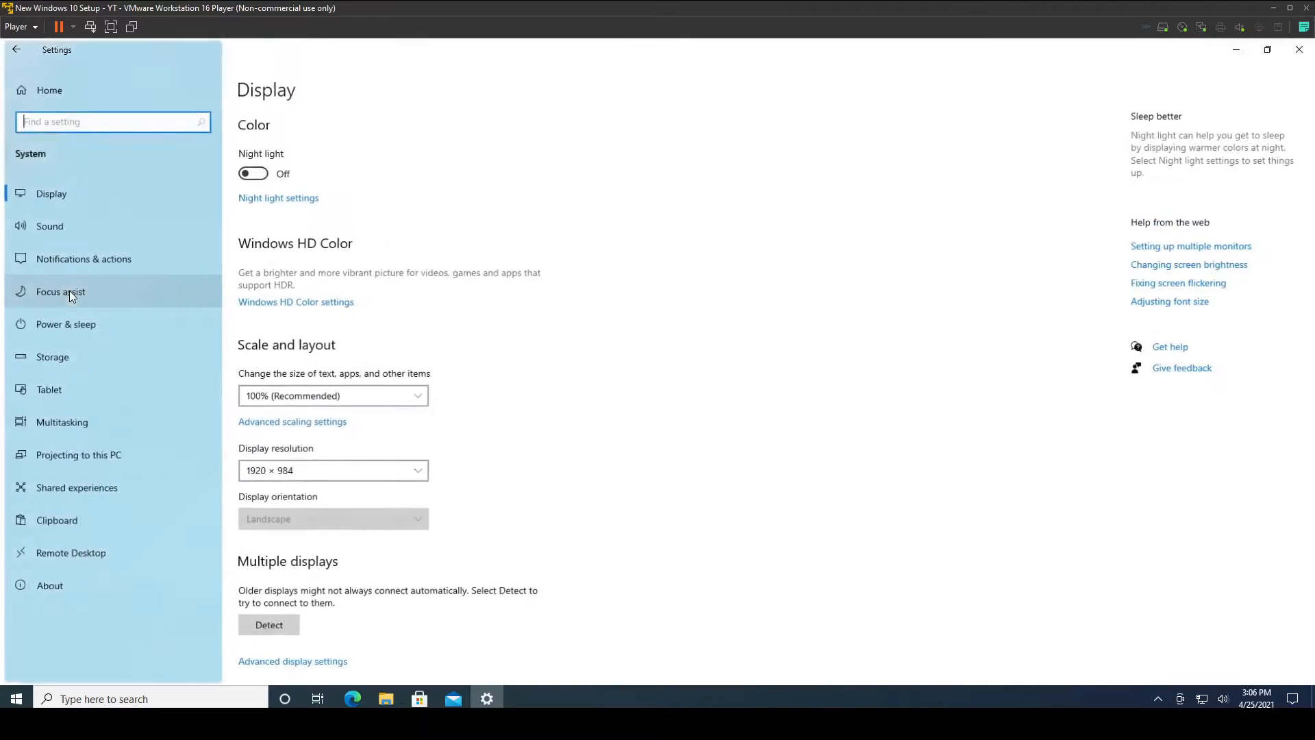
click(64, 354)
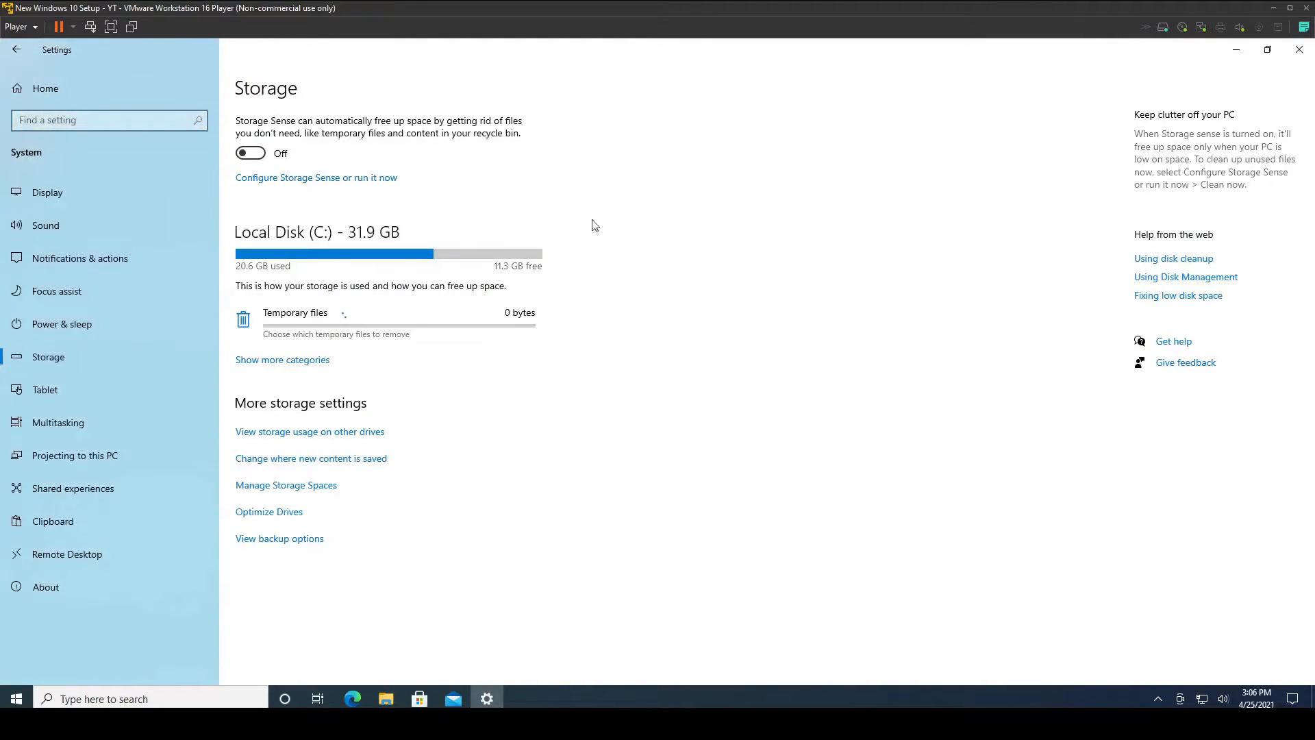
click(278, 368)
scroll(443, 165, down, 3)
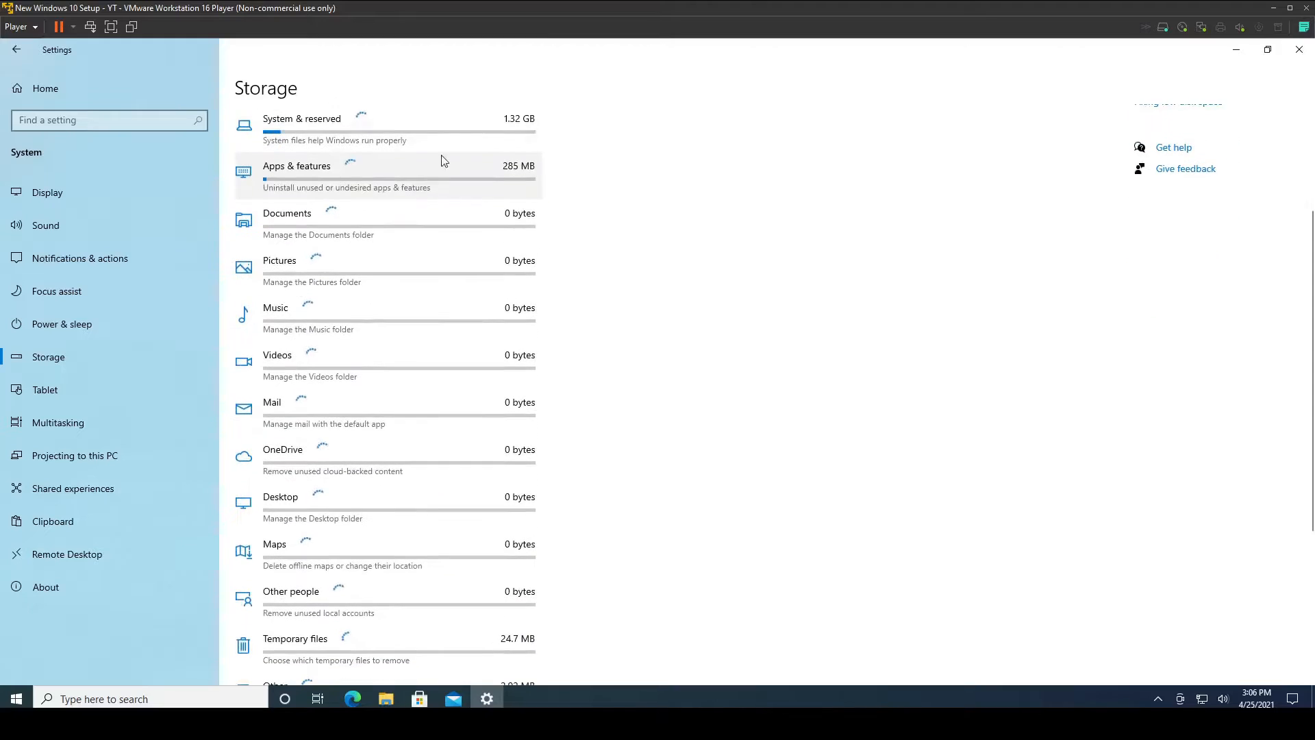
scroll(442, 480, down, 3)
scroll(441, 469, up, 6)
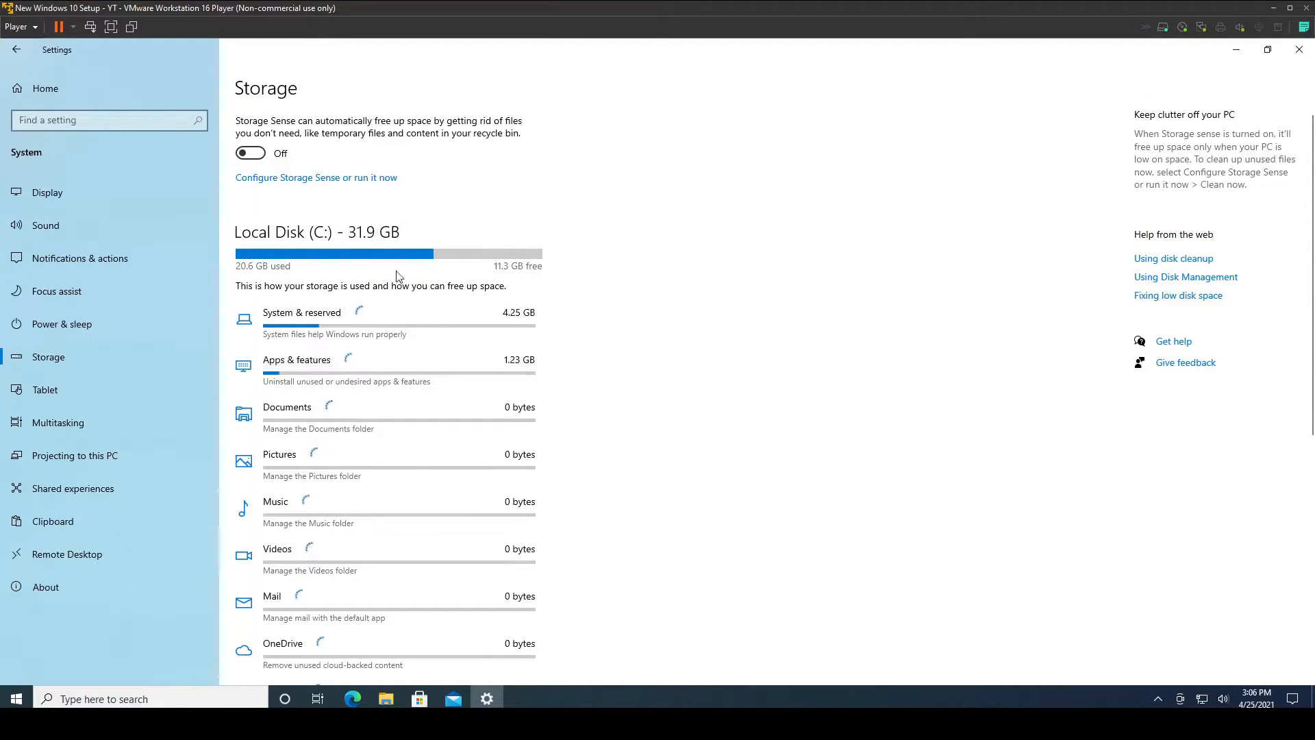
scroll(331, 329, down, 1)
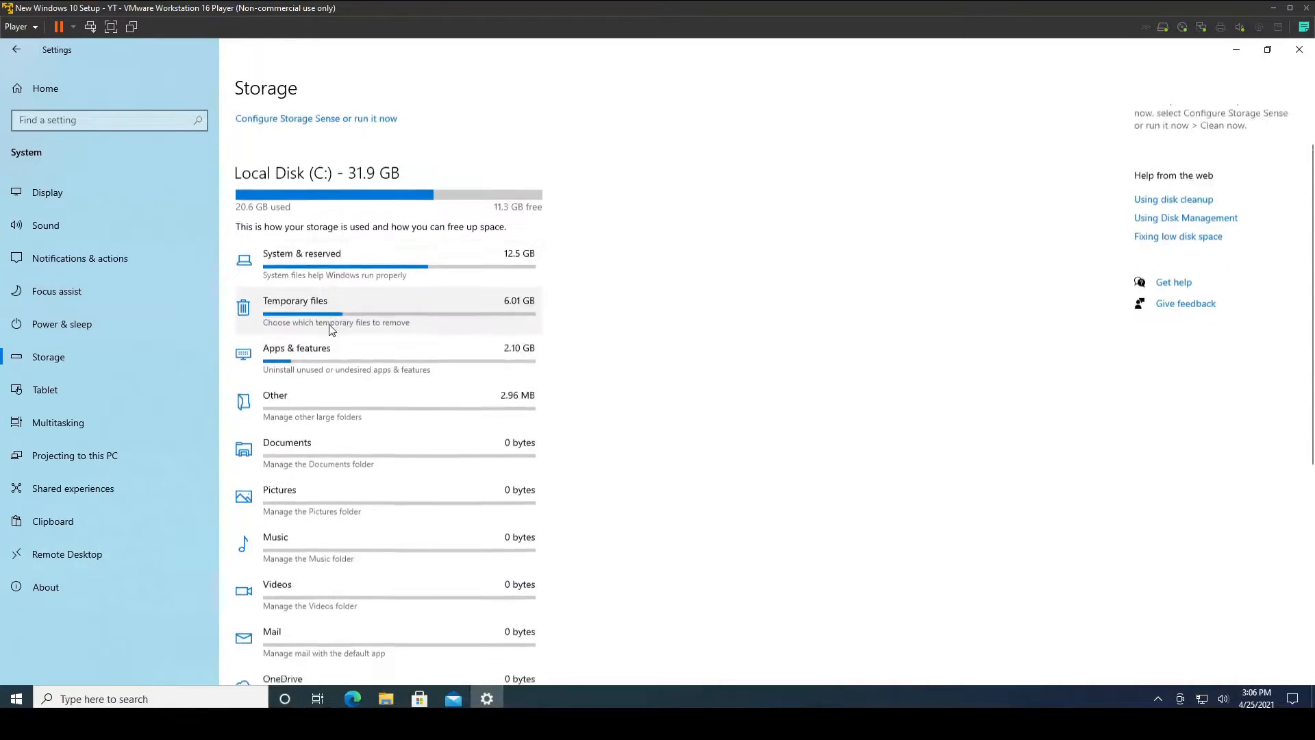
Open Apps & features from the storage categories and uninstall 3D Viewer
click(455, 310)
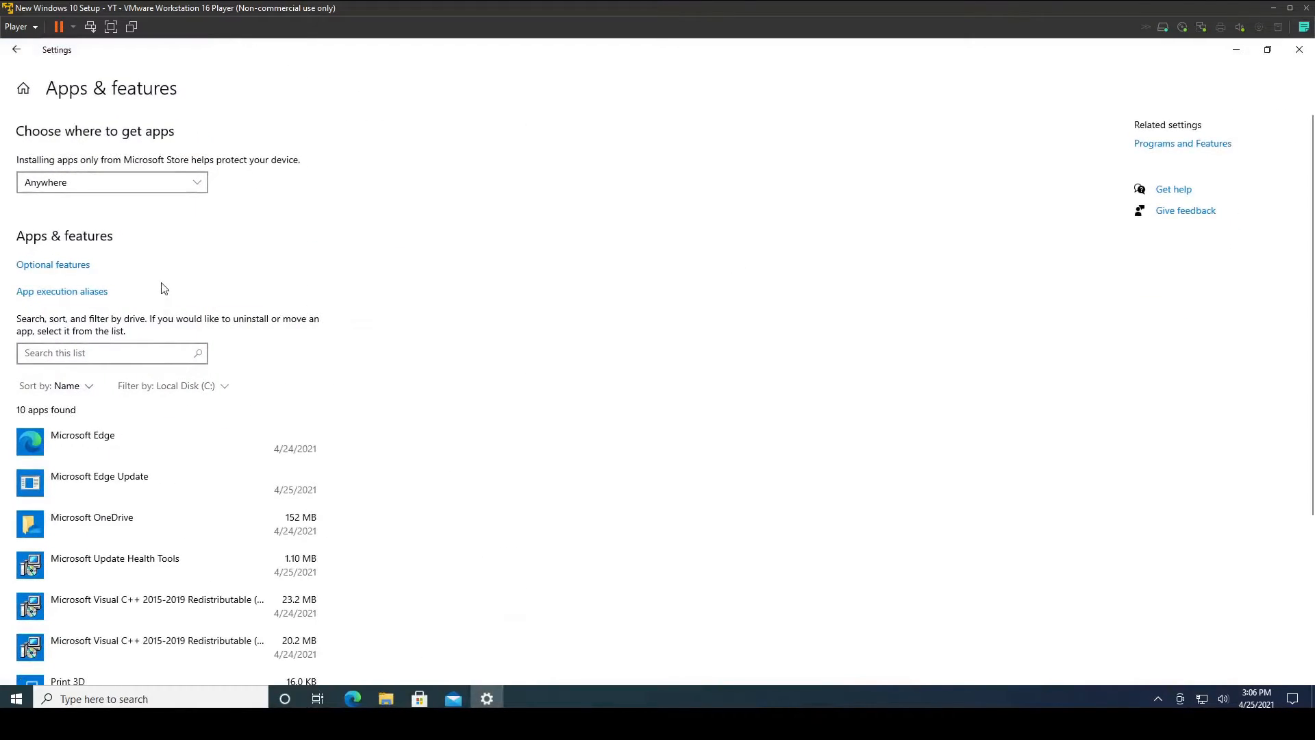
scroll(95, 274, down, 1)
scroll(483, 221, down, 1)
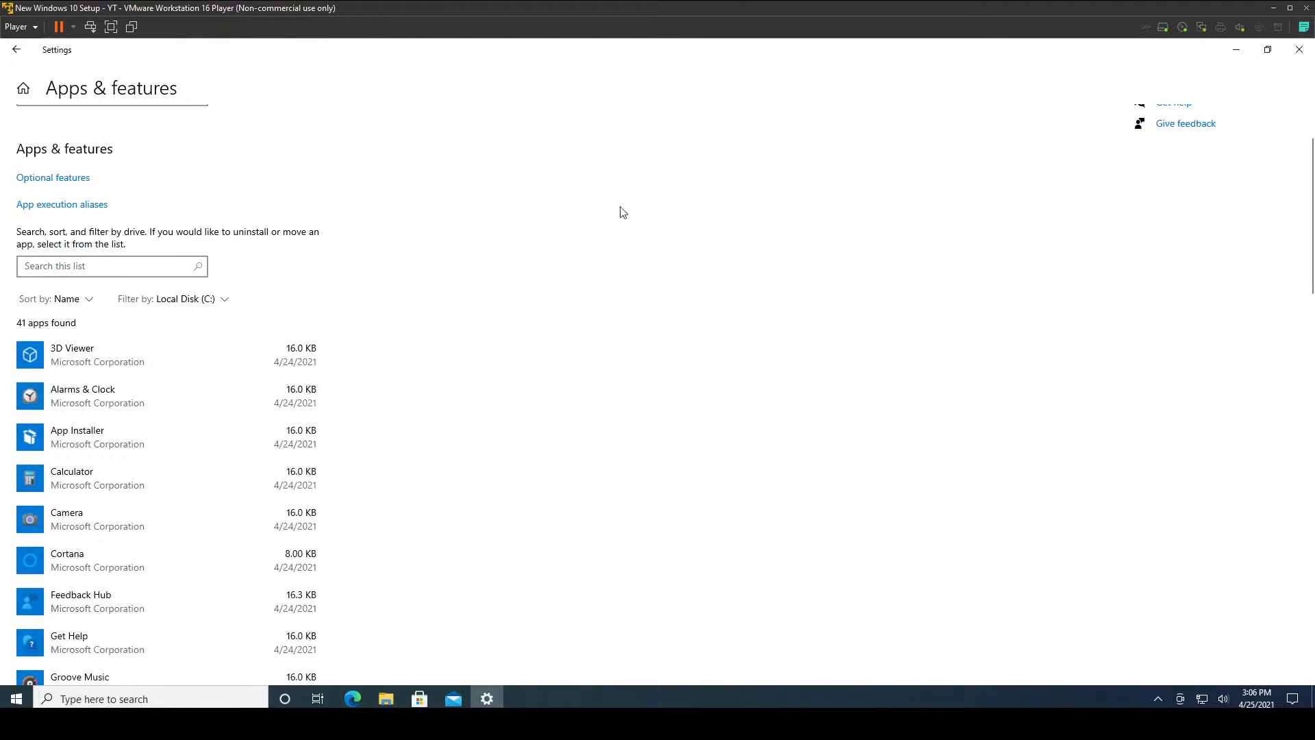
scroll(232, 349, down, 1)
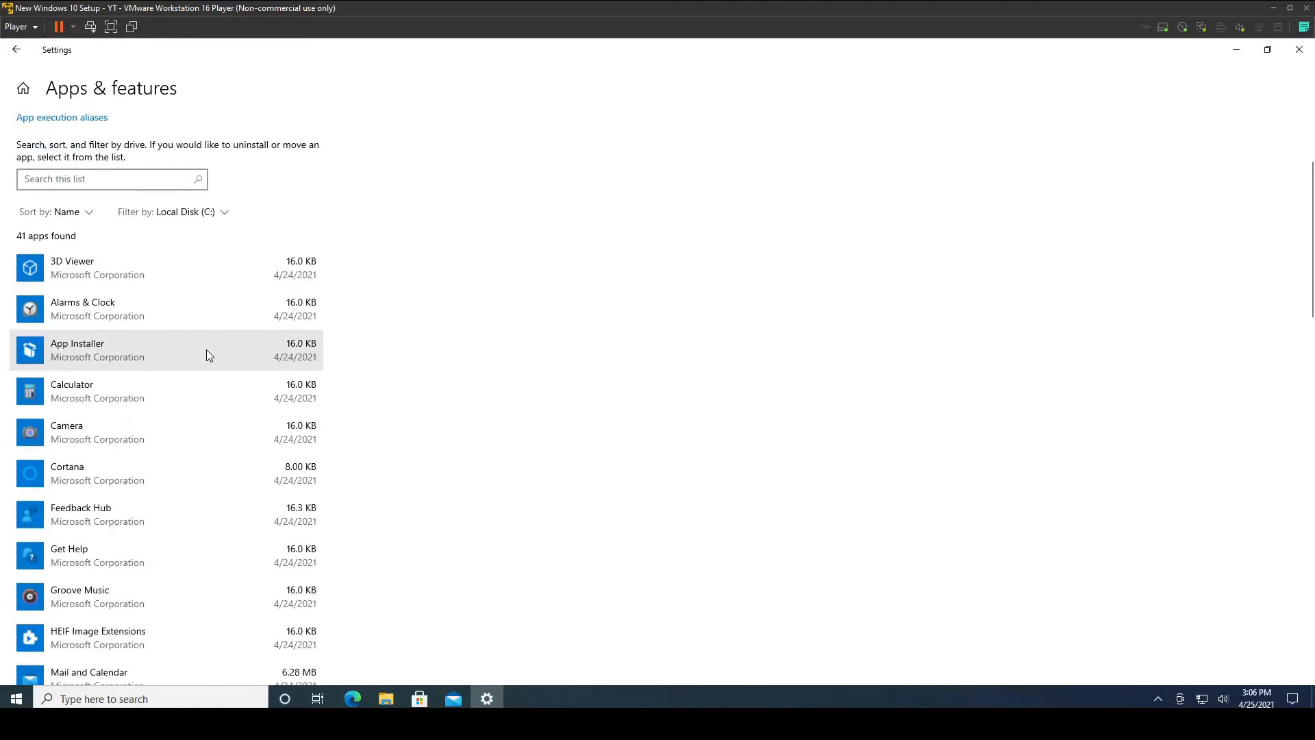
click(190, 265)
scroll(226, 357, down, 15)
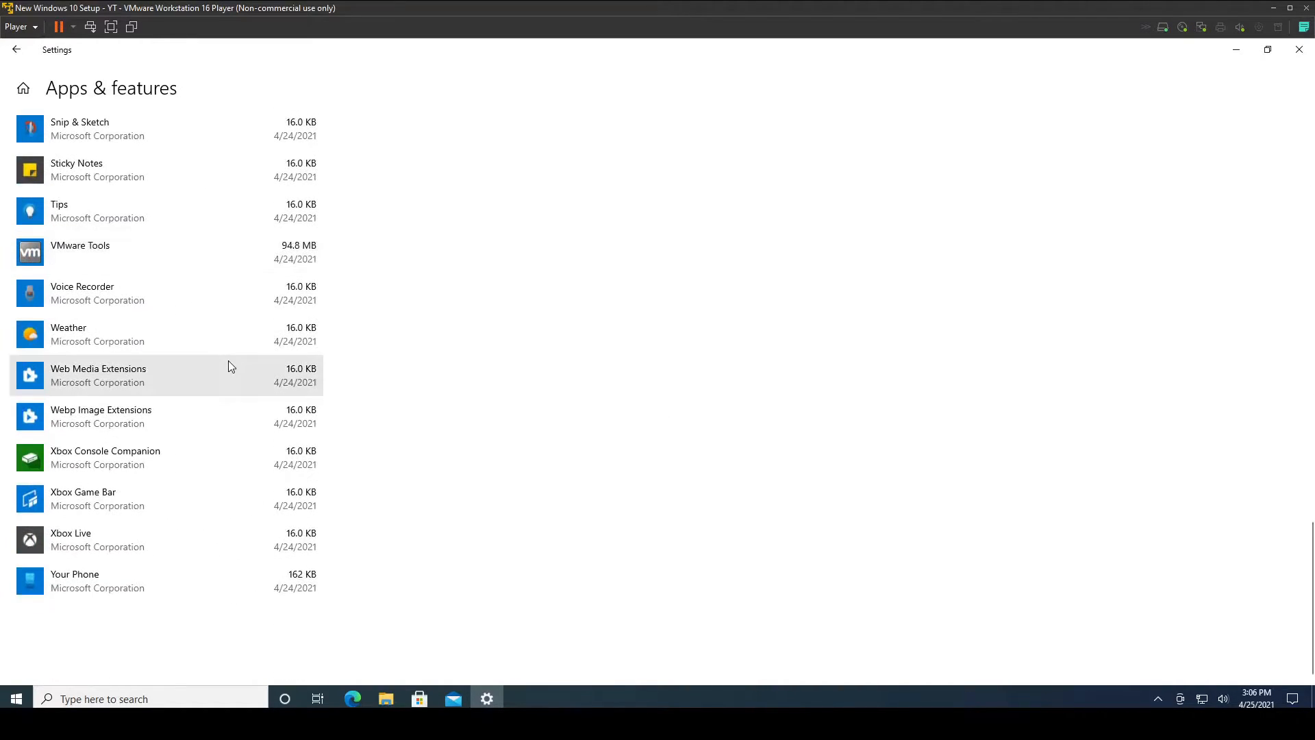
scroll(229, 411, up, 6)
scroll(232, 478, up, 12)
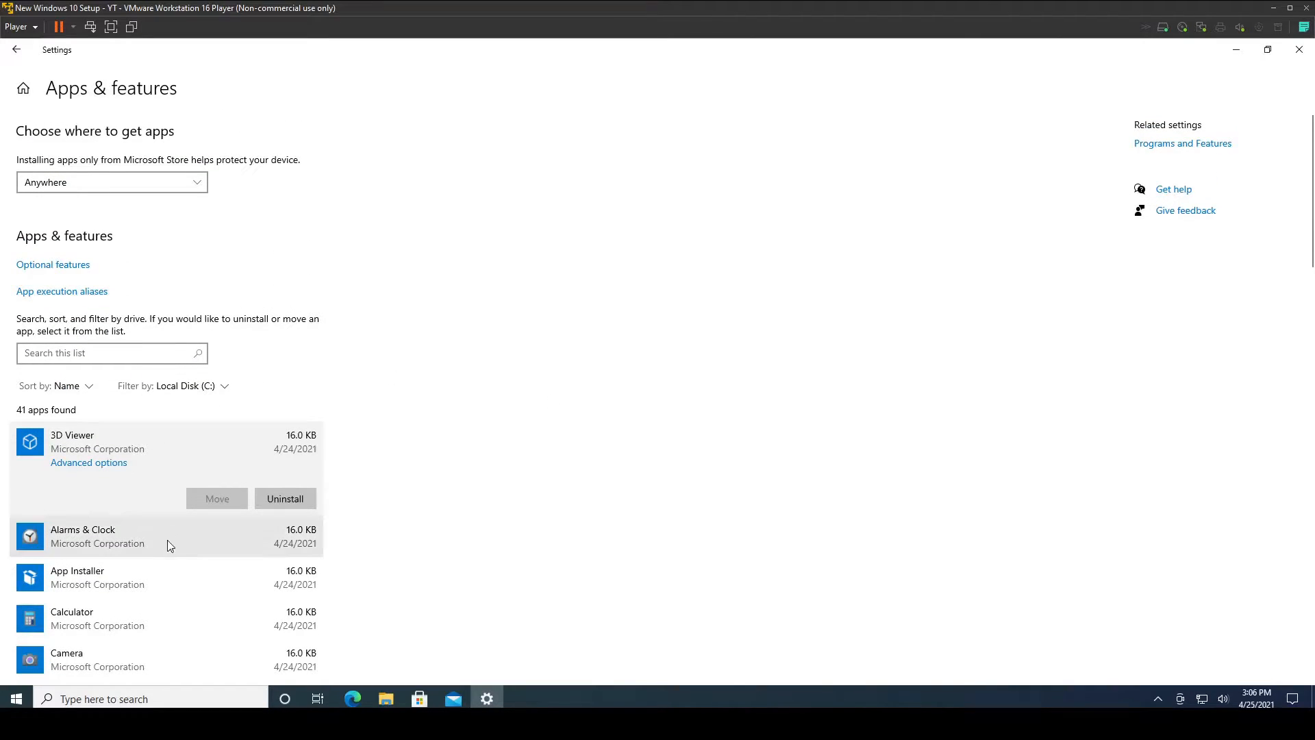
click(285, 499)
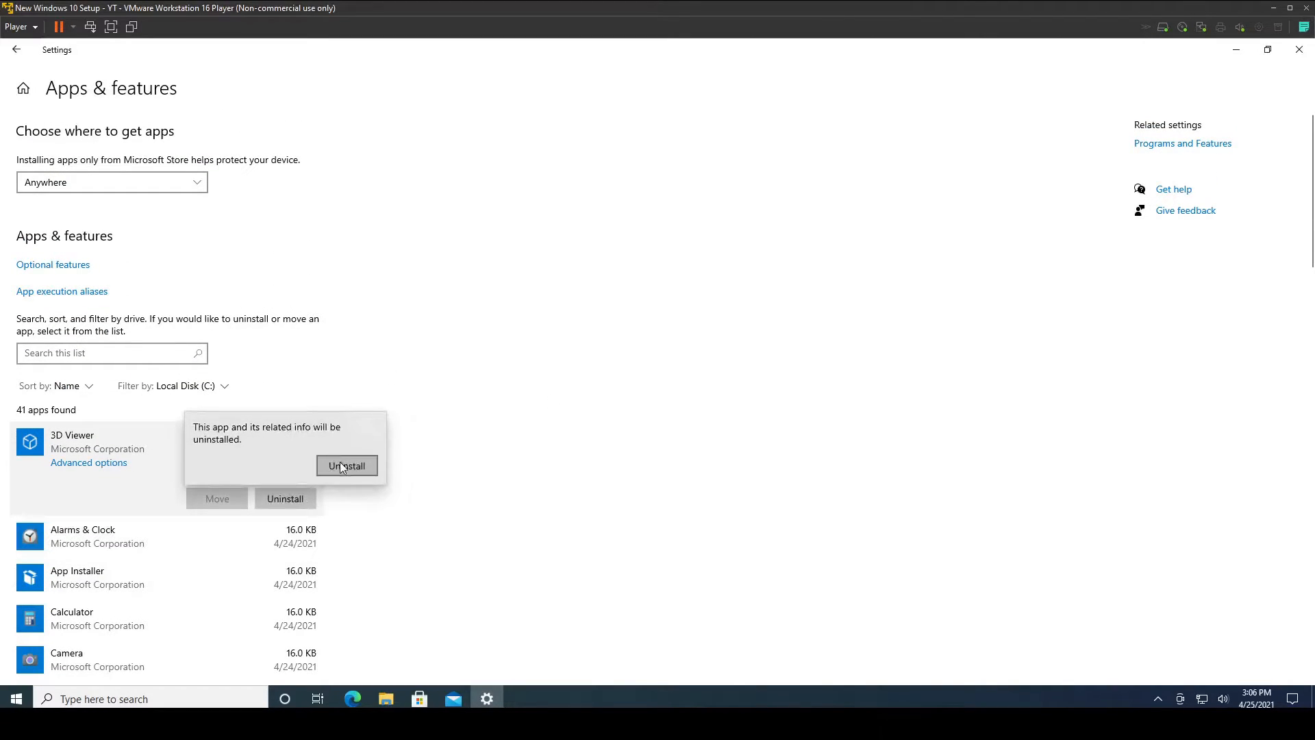
click(339, 462)
Uninstall other unneeded apps, including Calculator, Feedback Hub, Sticky Notes, Tips, Voice Recorder, Weather, Xbox Console Companion and Your Phone, and check the remaining list
scroll(403, 457, down, 3)
scroll(402, 457, up, 2)
scroll(373, 446, down, 3)
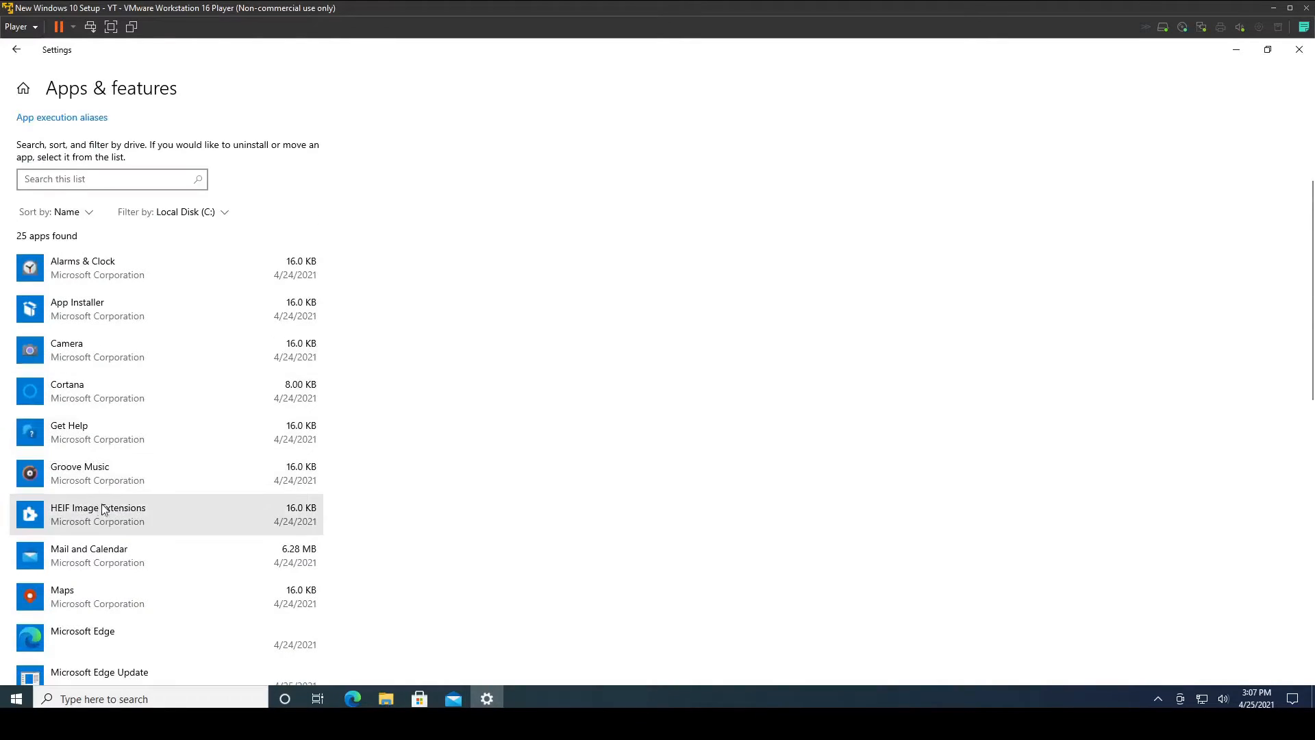
scroll(153, 382, down, 10)
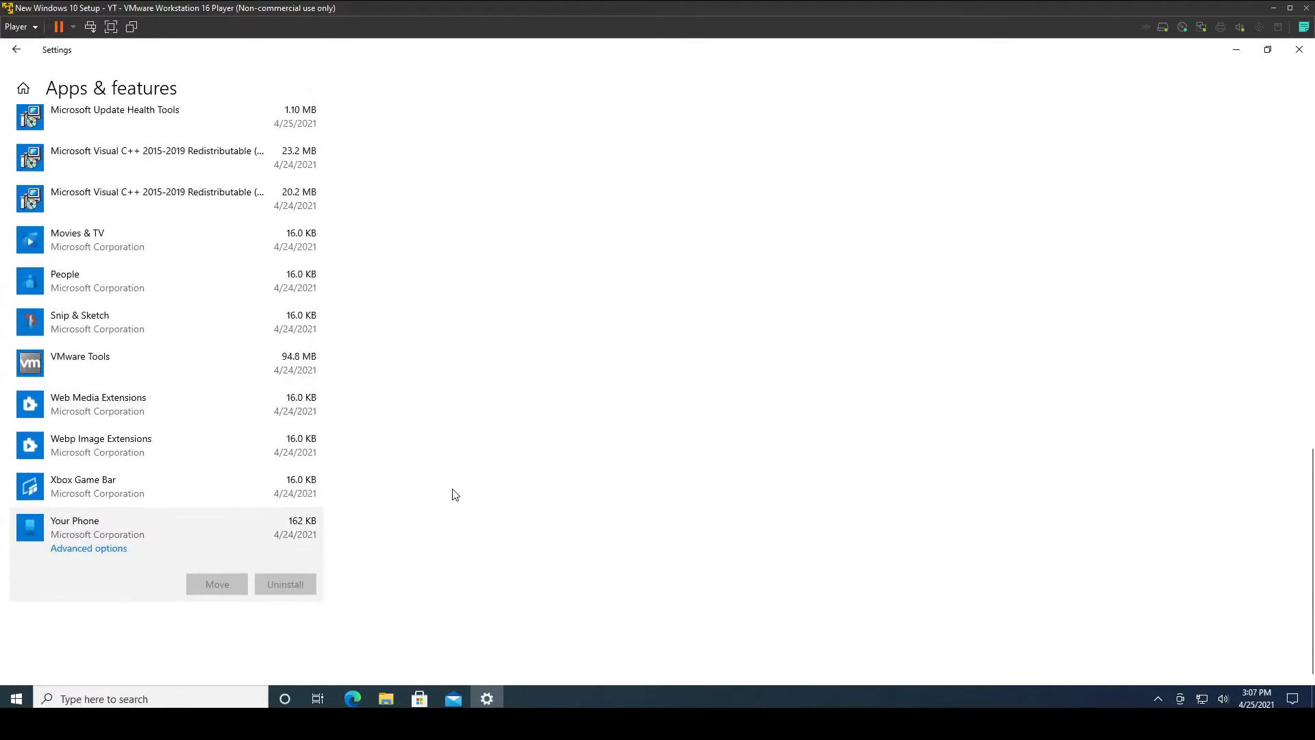
scroll(455, 493, up, 10)
scroll(425, 438, up, 1)
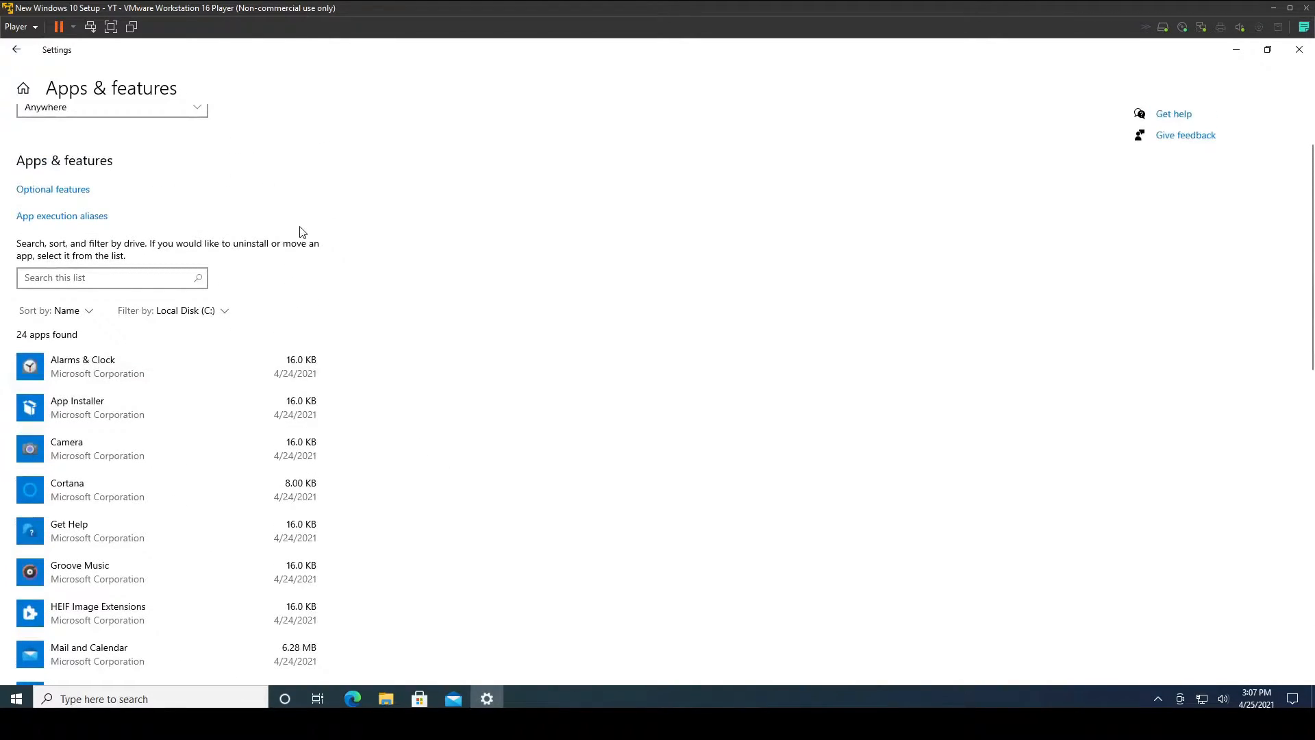
scroll(300, 231, down, 1)
scroll(293, 205, up, 2)
Return to the Storage settings and turn on Storage Sense
click(17, 49)
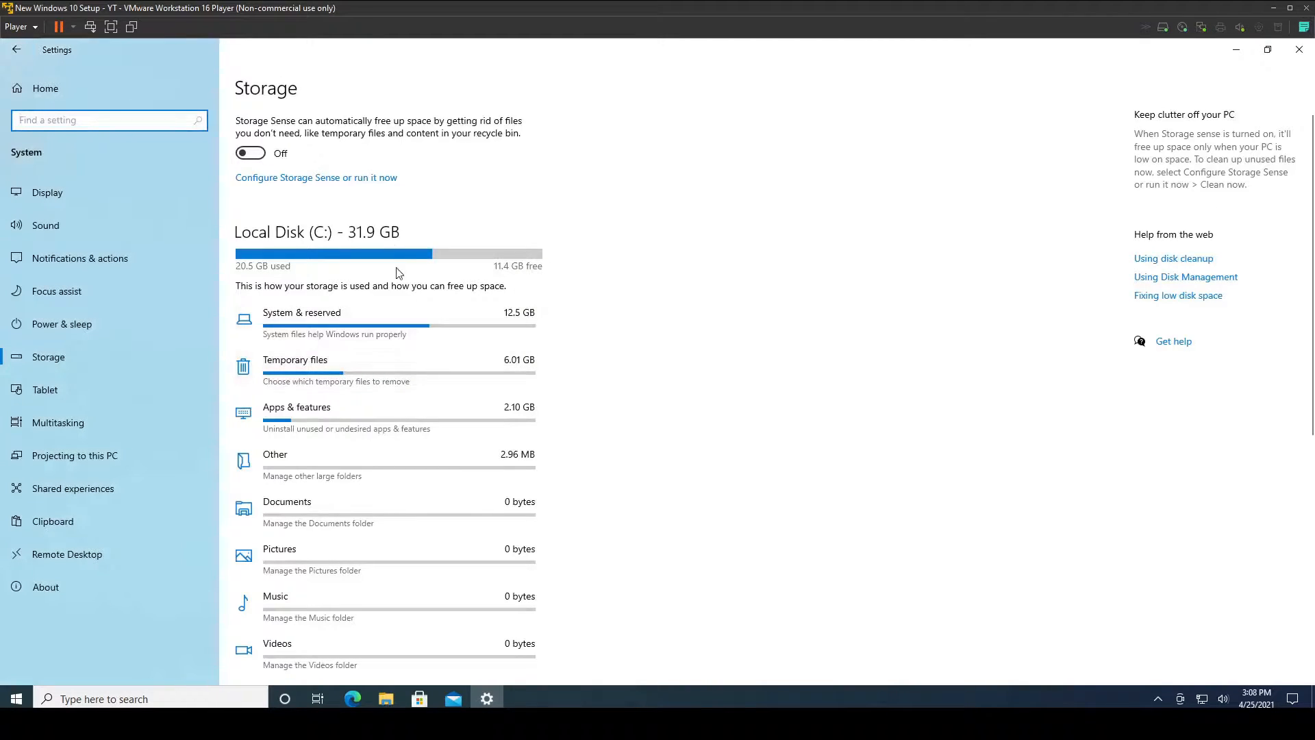
click(250, 153)
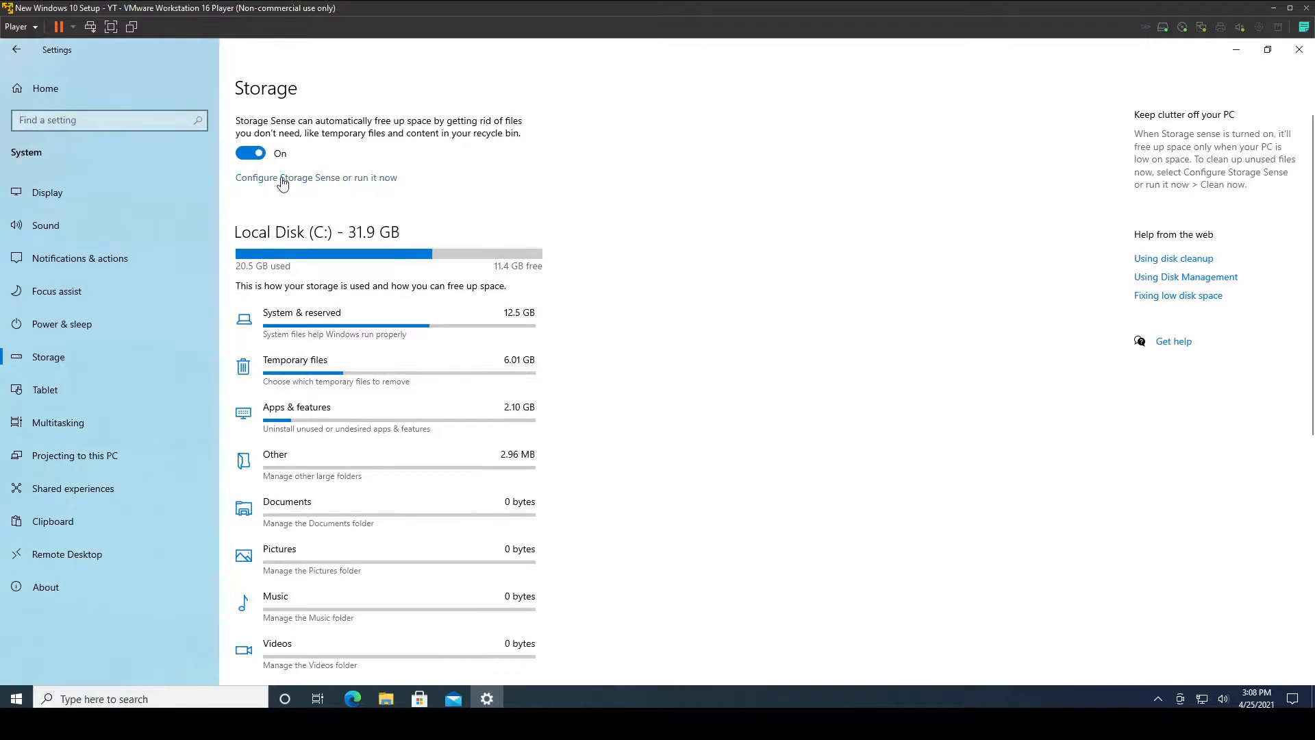
Configure Storage Sense to run every week and delete recycle bin files after 14 days
click(322, 178)
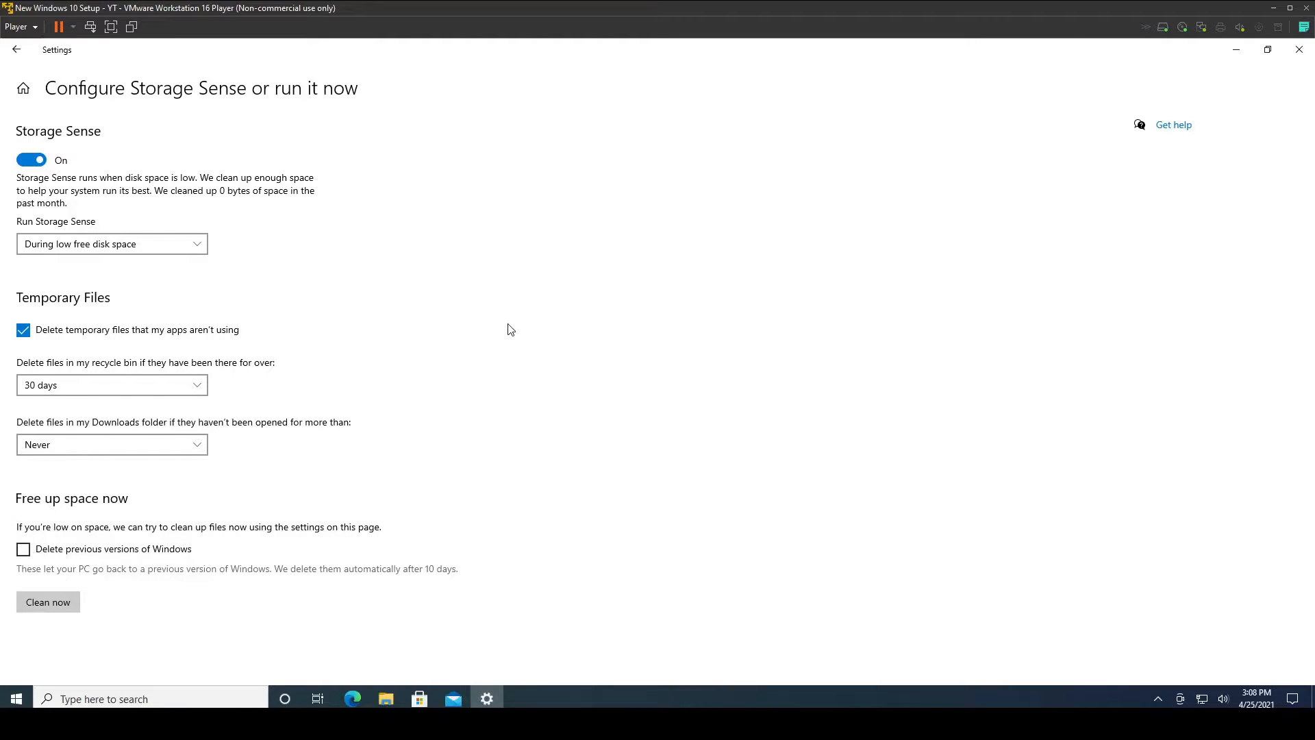
click(159, 244)
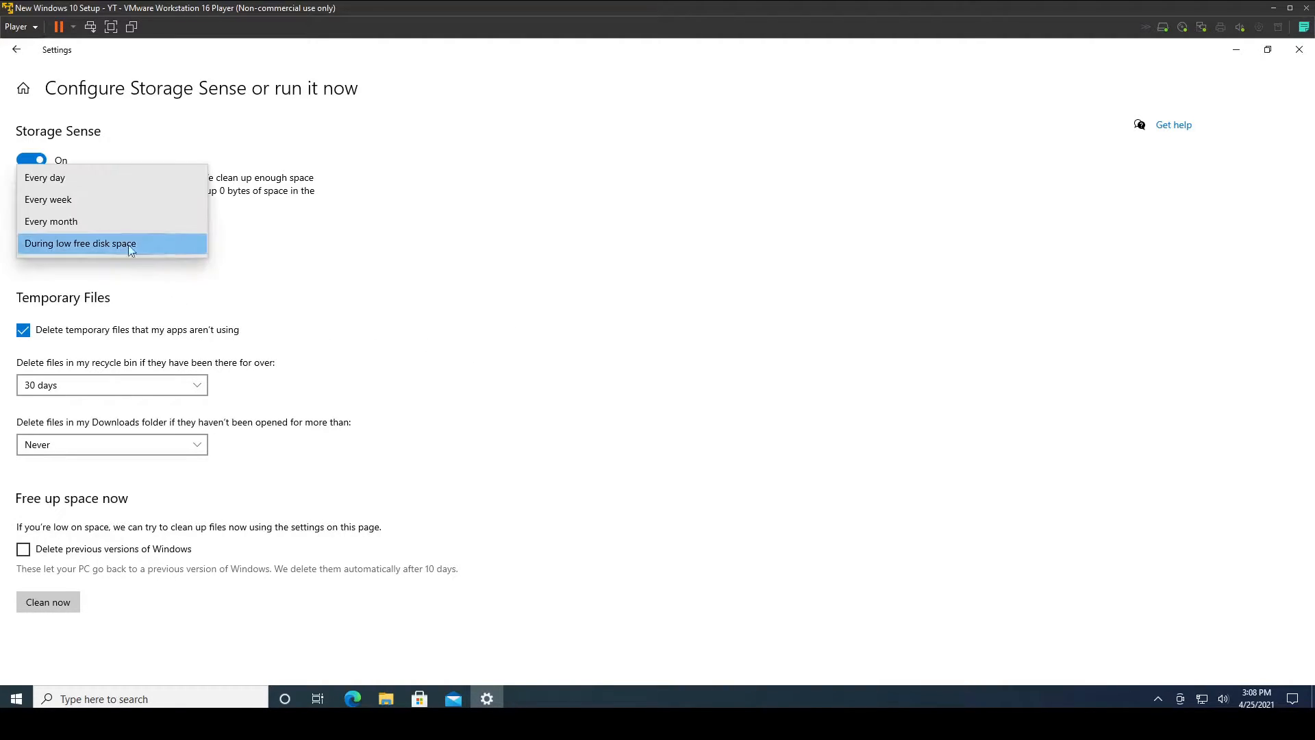
click(84, 199)
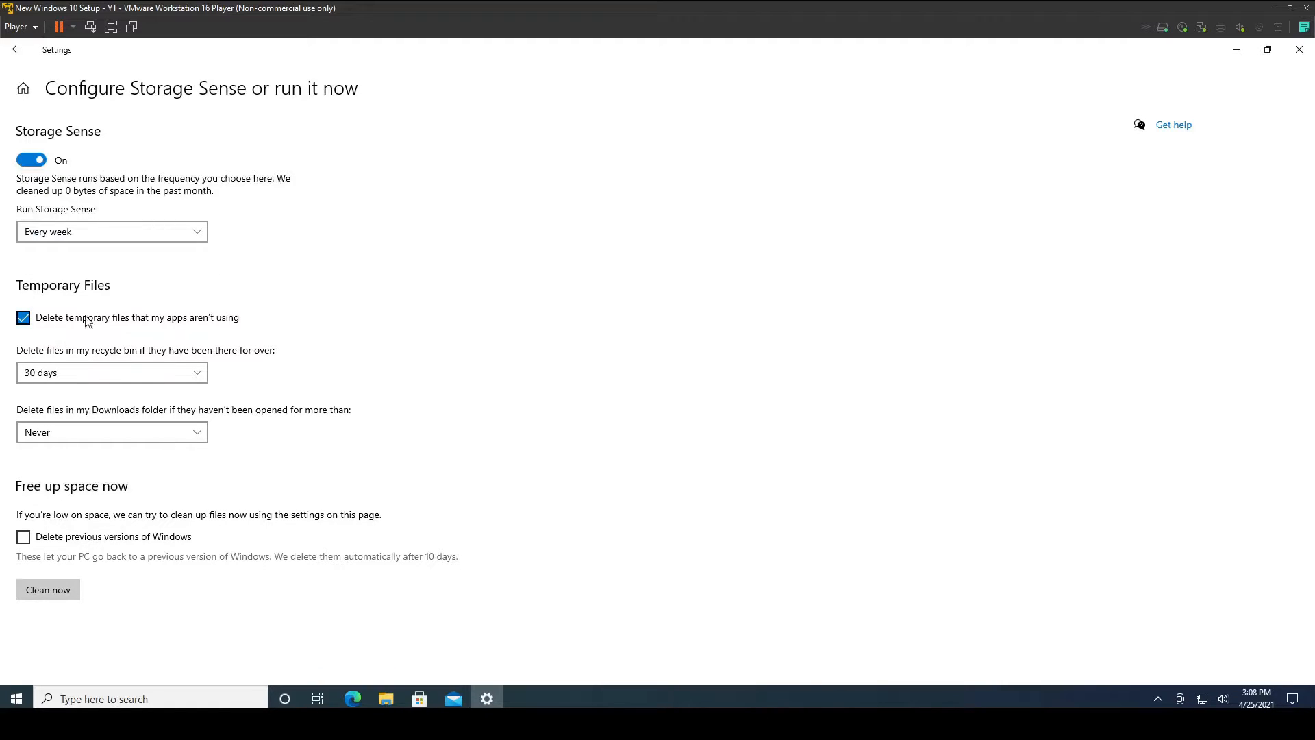
click(113, 374)
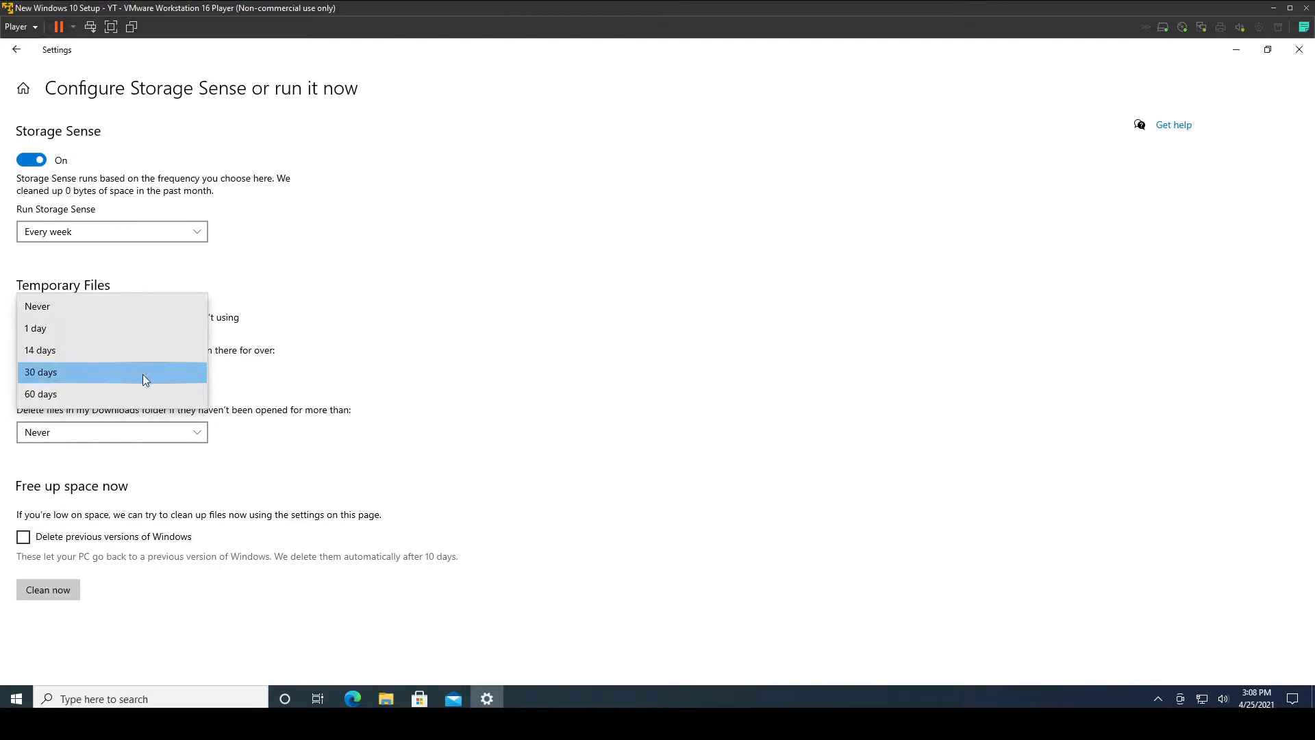
click(91, 349)
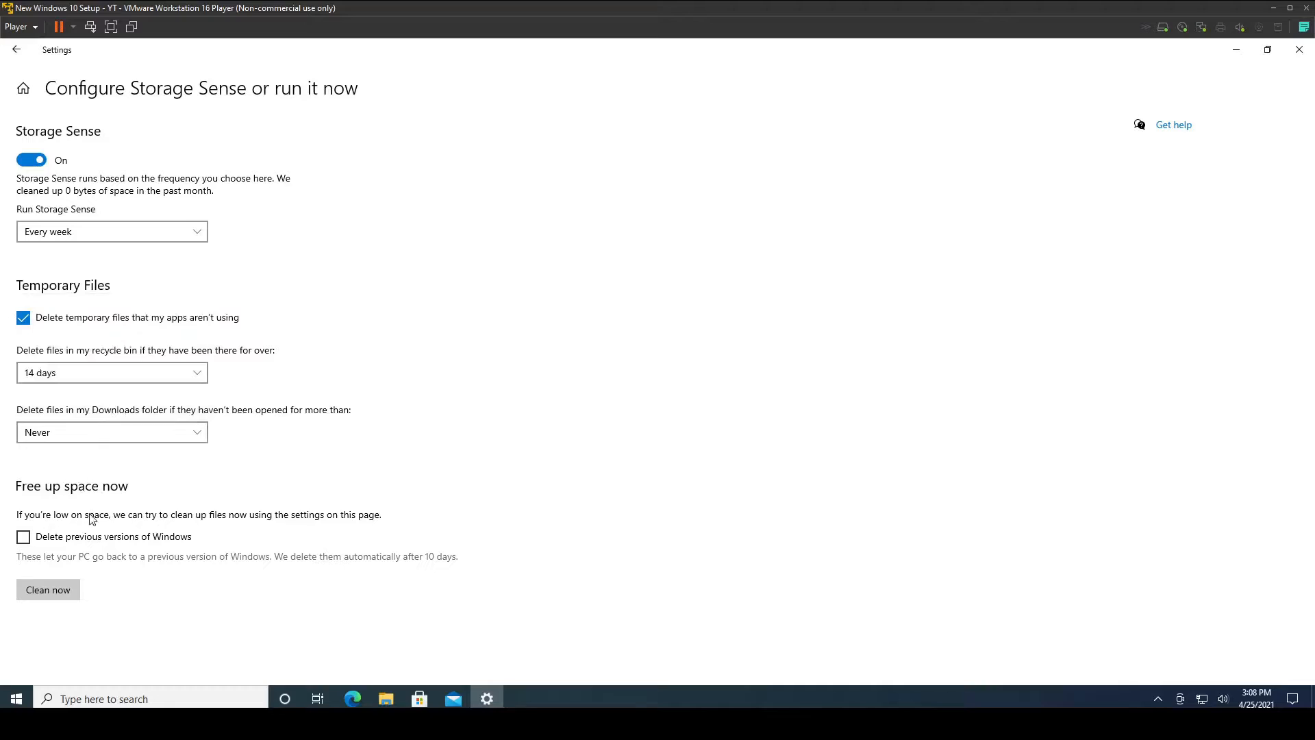
Set unopened Downloads files to be deleted after 14 days, and run the cleanup including previous versions of Windows
click(137, 429)
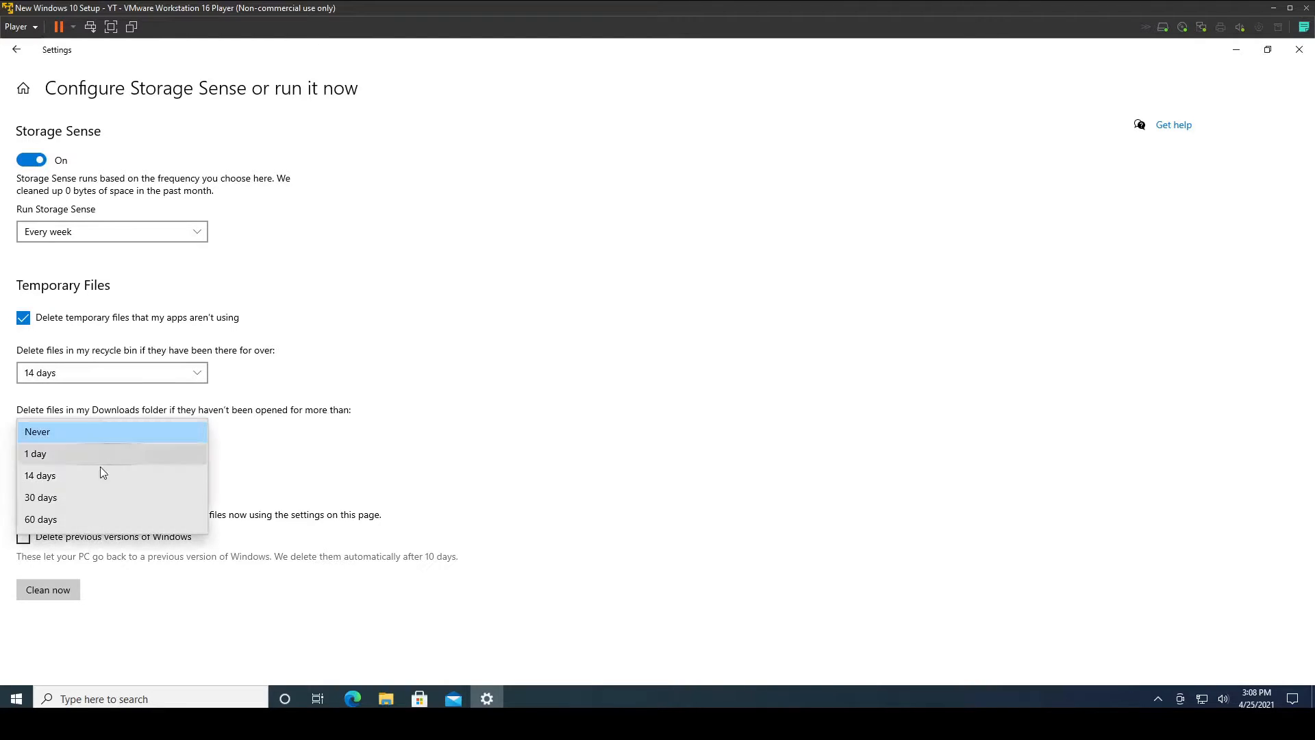
click(89, 457)
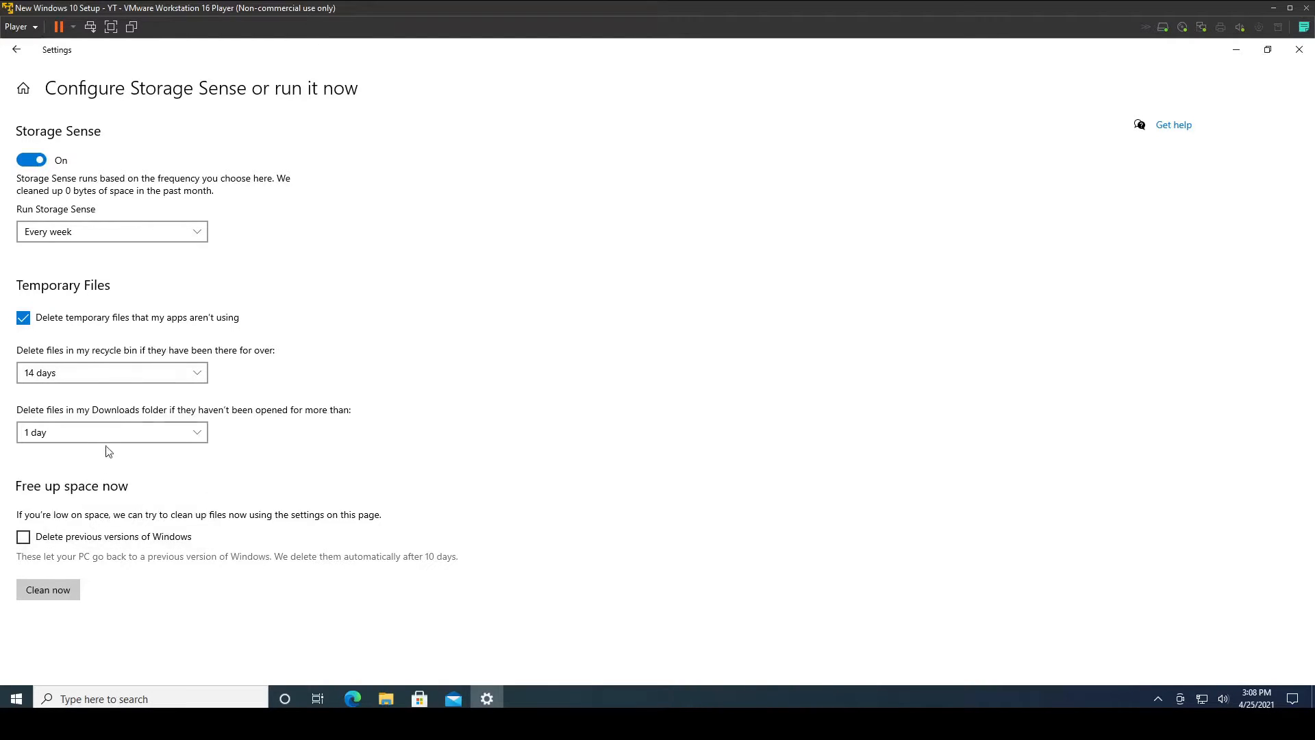
click(106, 438)
click(89, 458)
click(64, 593)
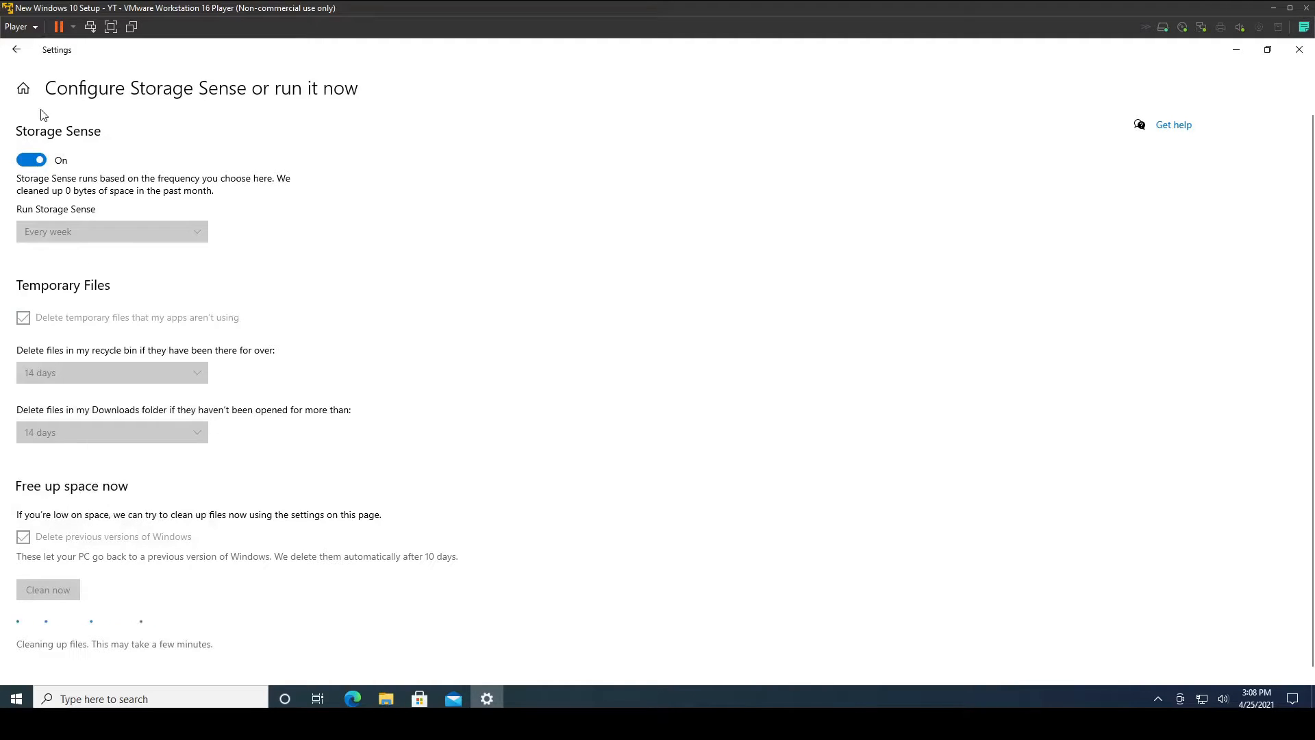
Return to the Storage page and review the remaining categories and the additional storage settings
click(20, 51)
scroll(384, 287, down, 3)
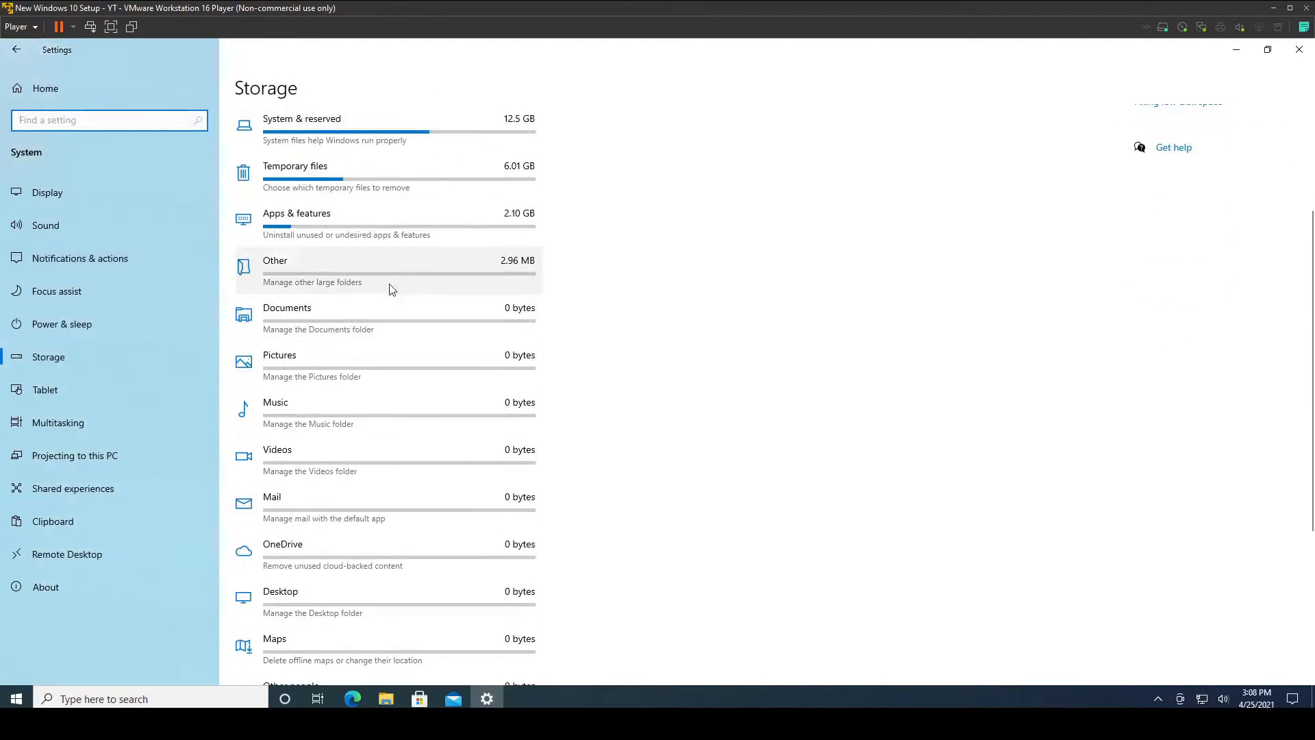
scroll(373, 274, down, 4)
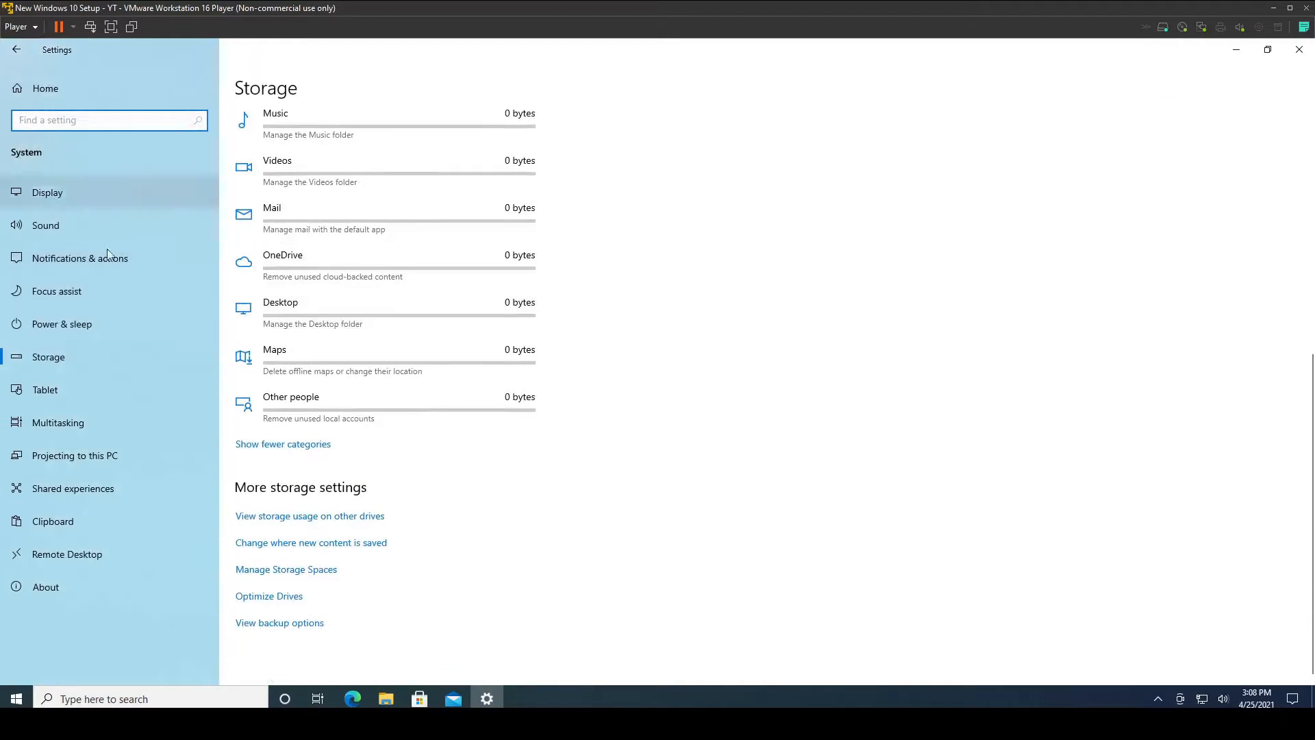
Review the Background and Colors options in the Personalization settings, and briefly view a File Explorer window
click(59, 97)
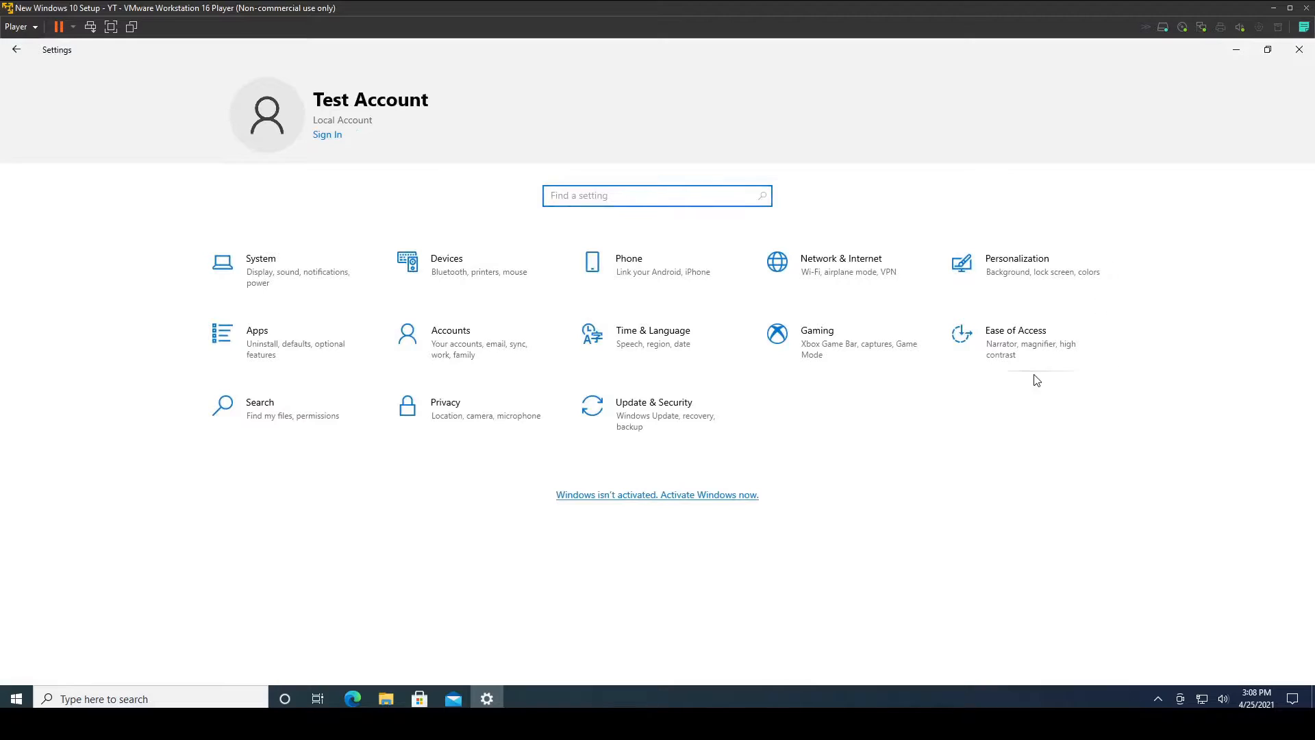
click(1031, 287)
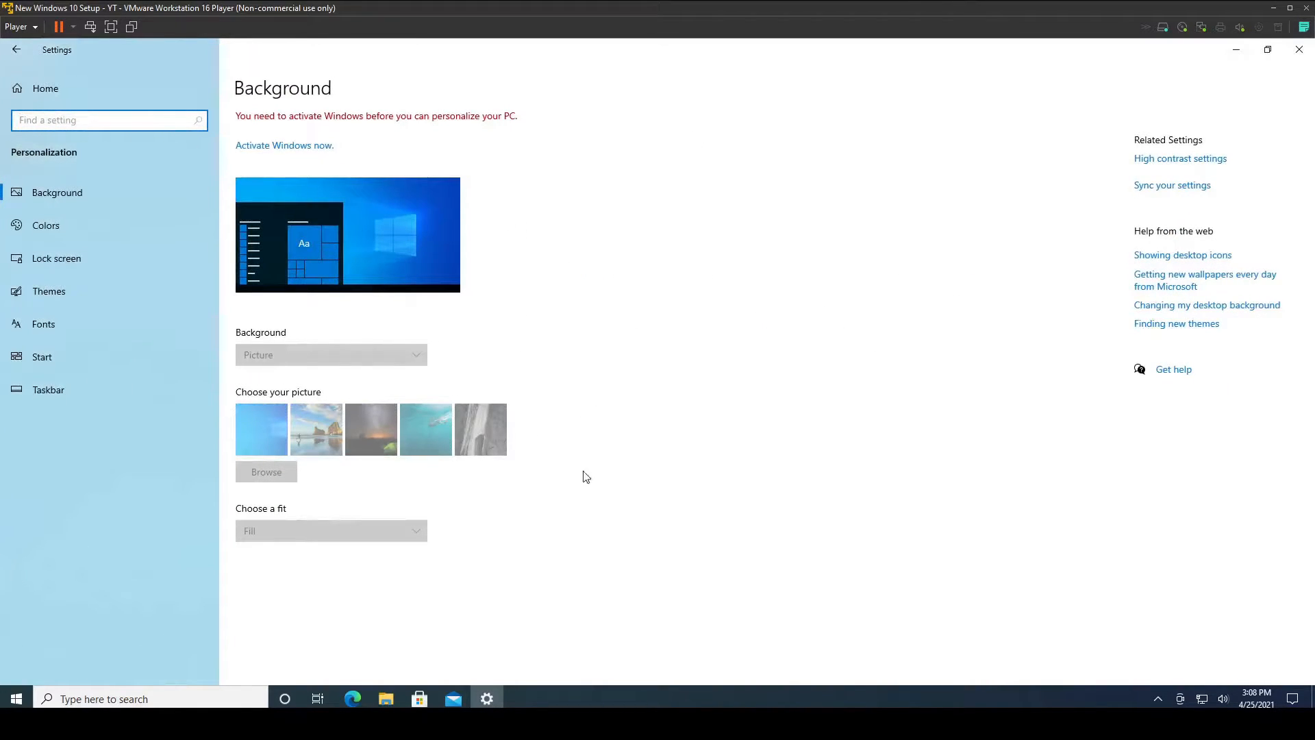
click(104, 229)
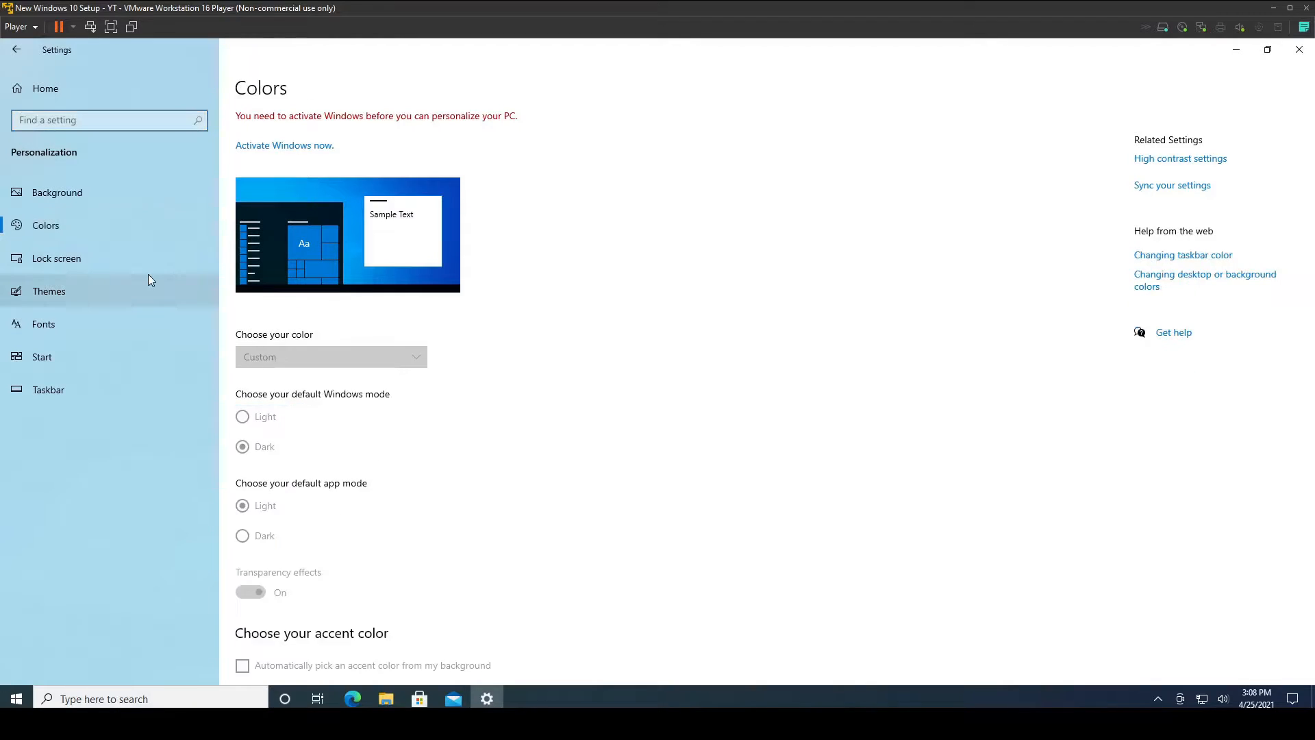
scroll(472, 360, down, 3)
scroll(543, 258, up, 3)
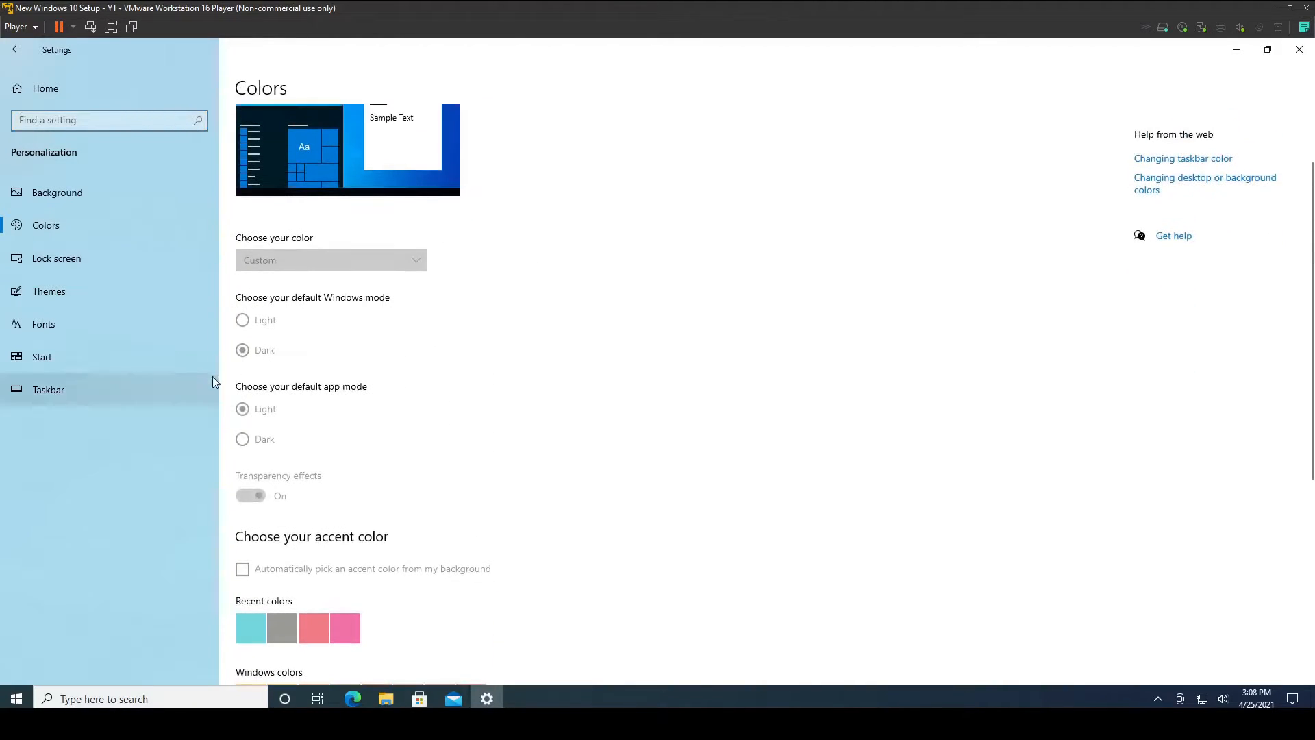
click(392, 697)
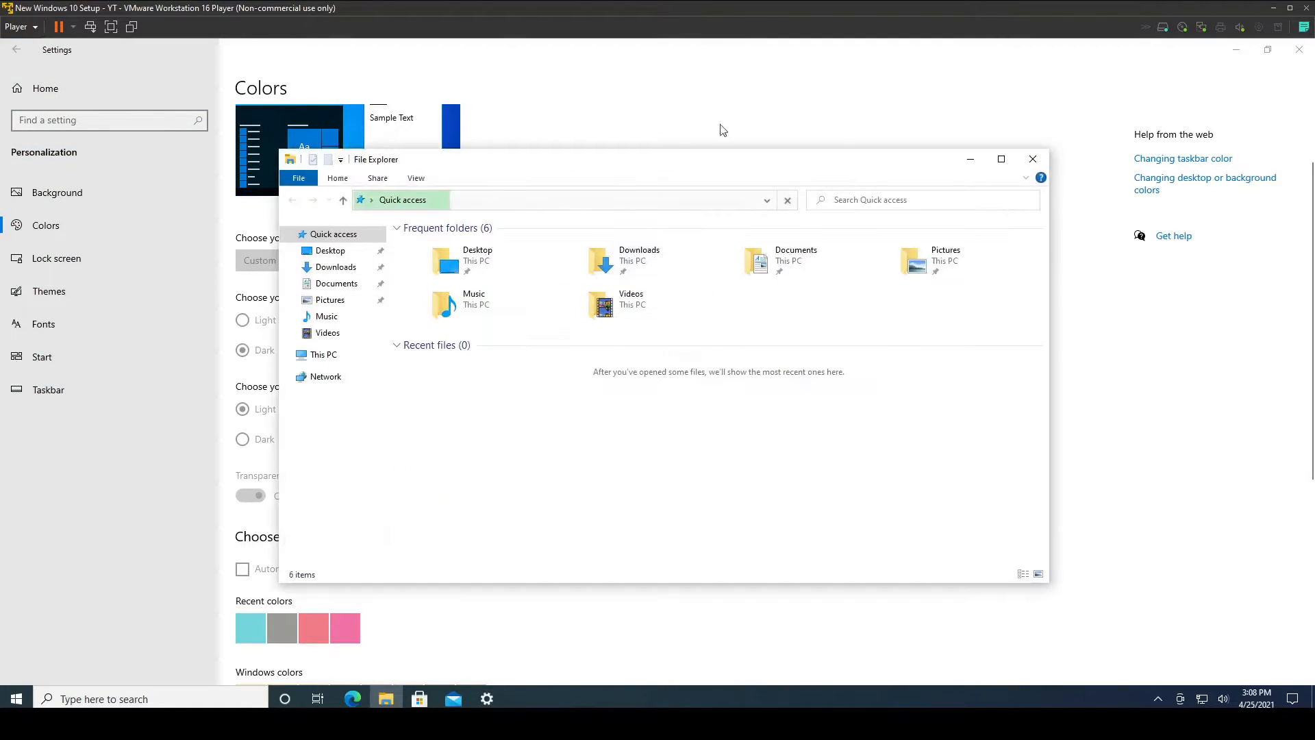
click(1027, 160)
Review the Fonts, Start and Taskbar pages of the Personalization settings, then close Settings
click(65, 258)
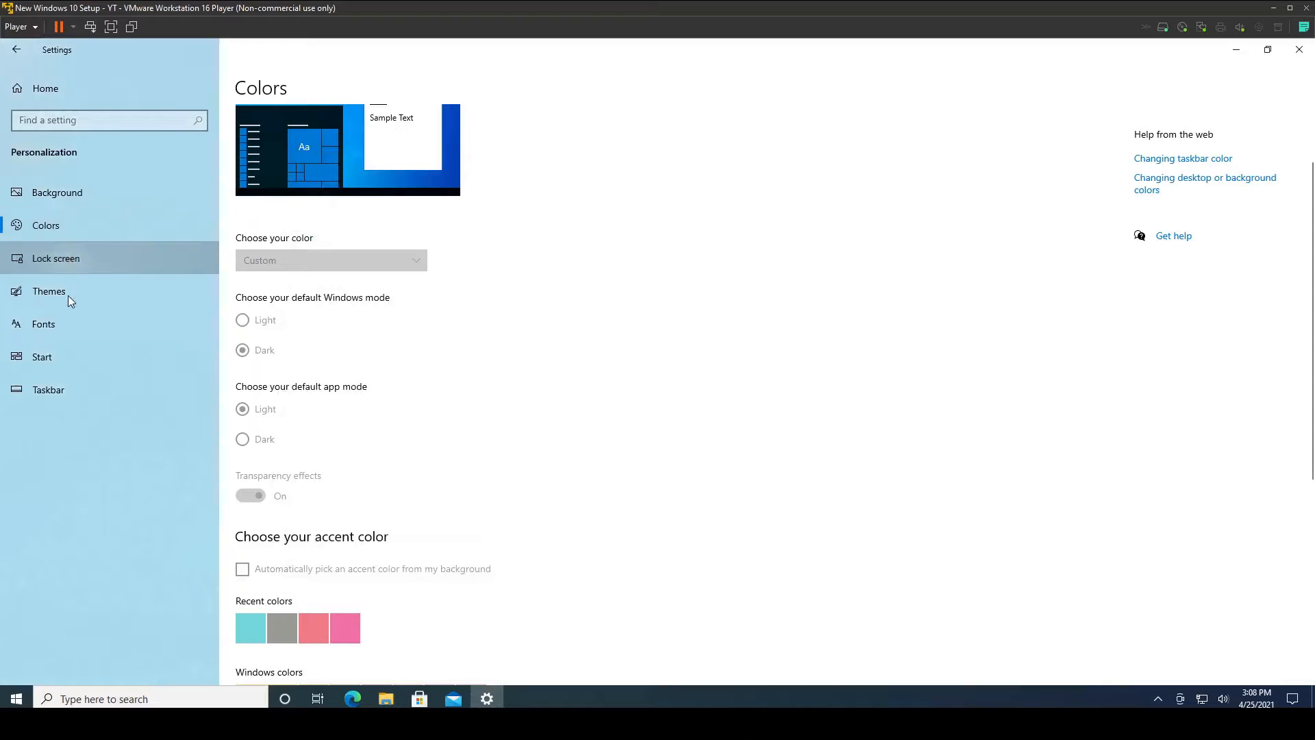
click(59, 326)
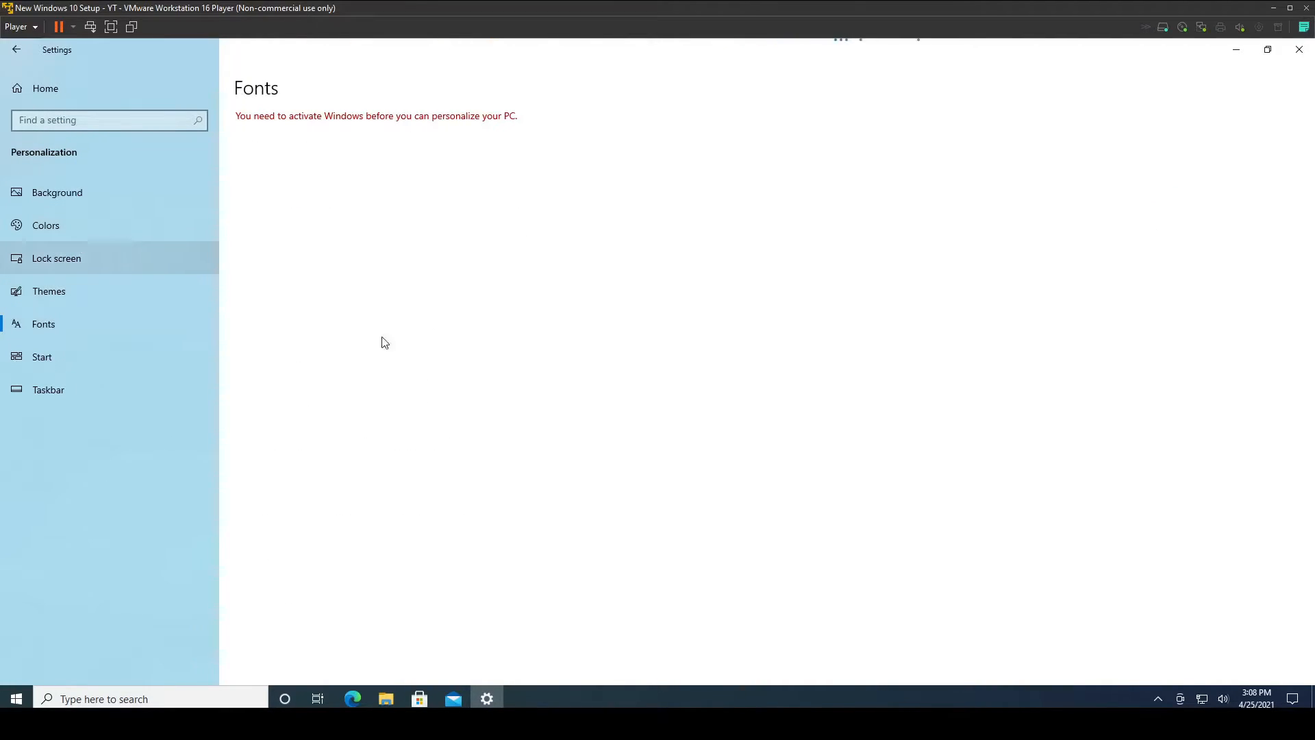
click(93, 356)
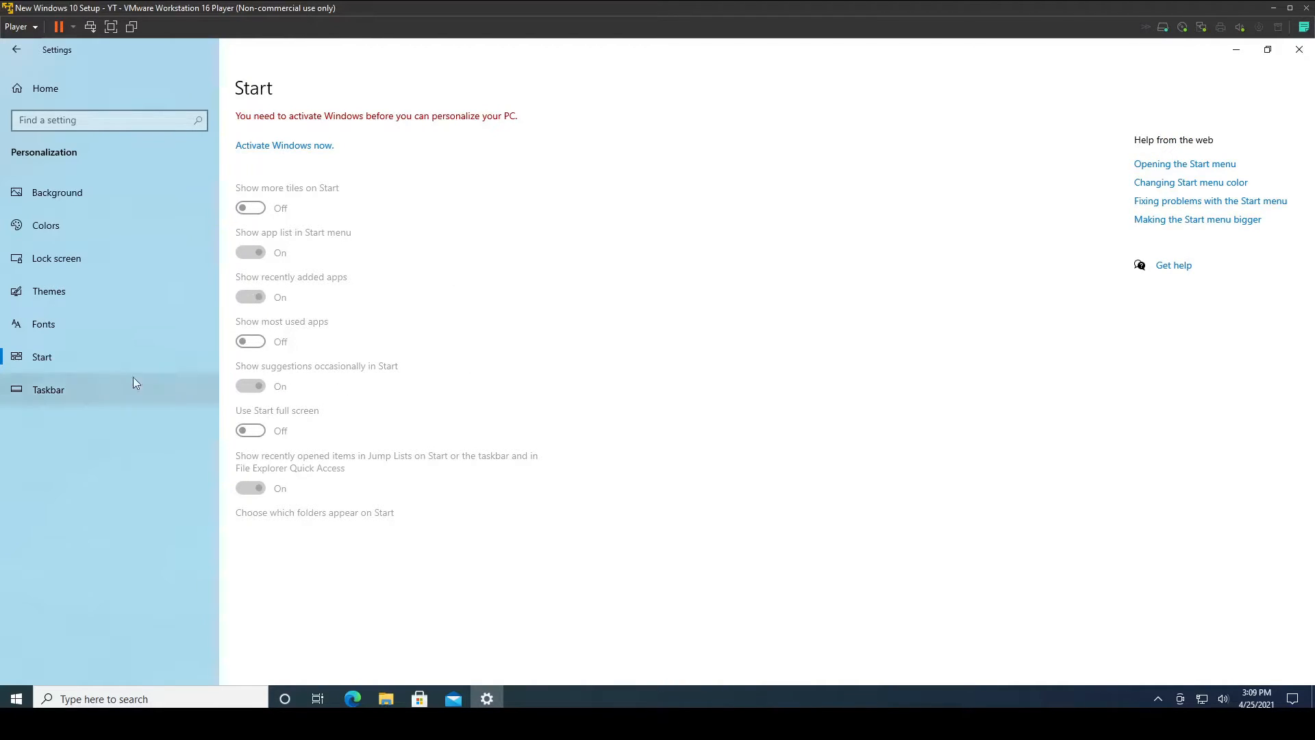
click(49, 390)
scroll(483, 429, down, 5)
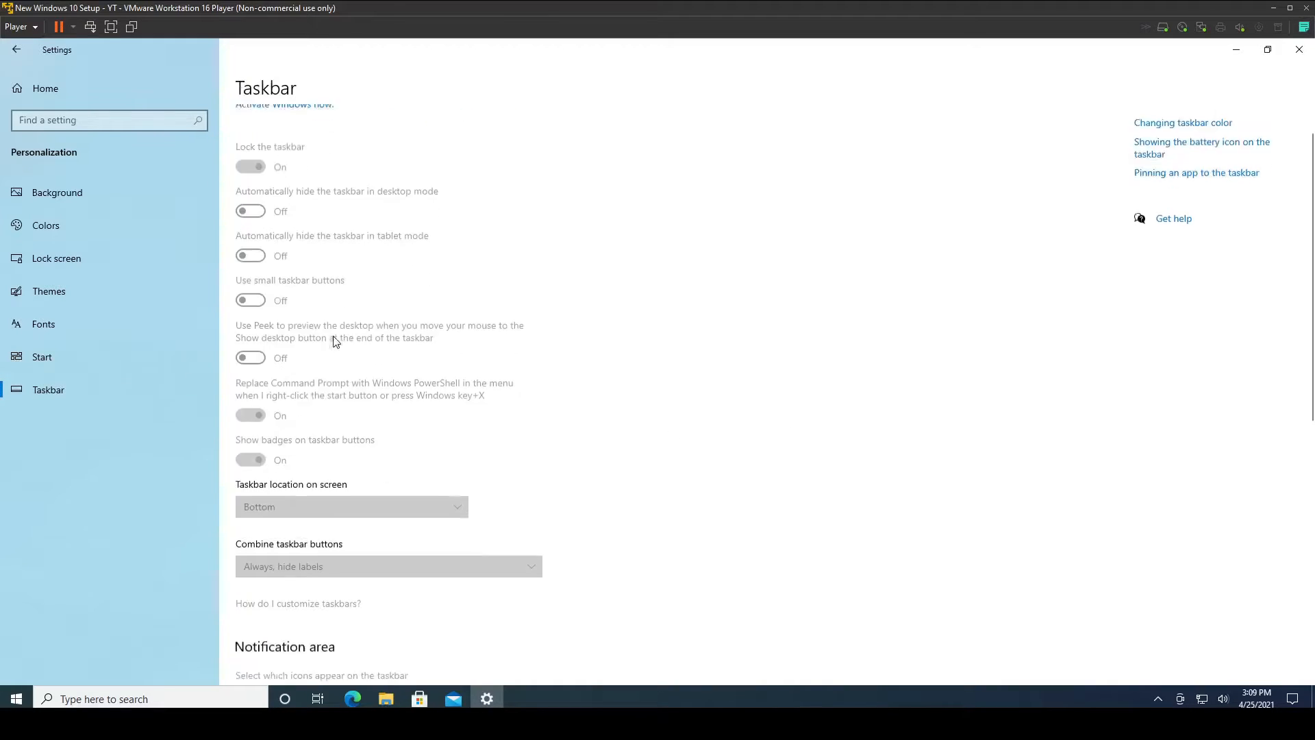
click(45, 88)
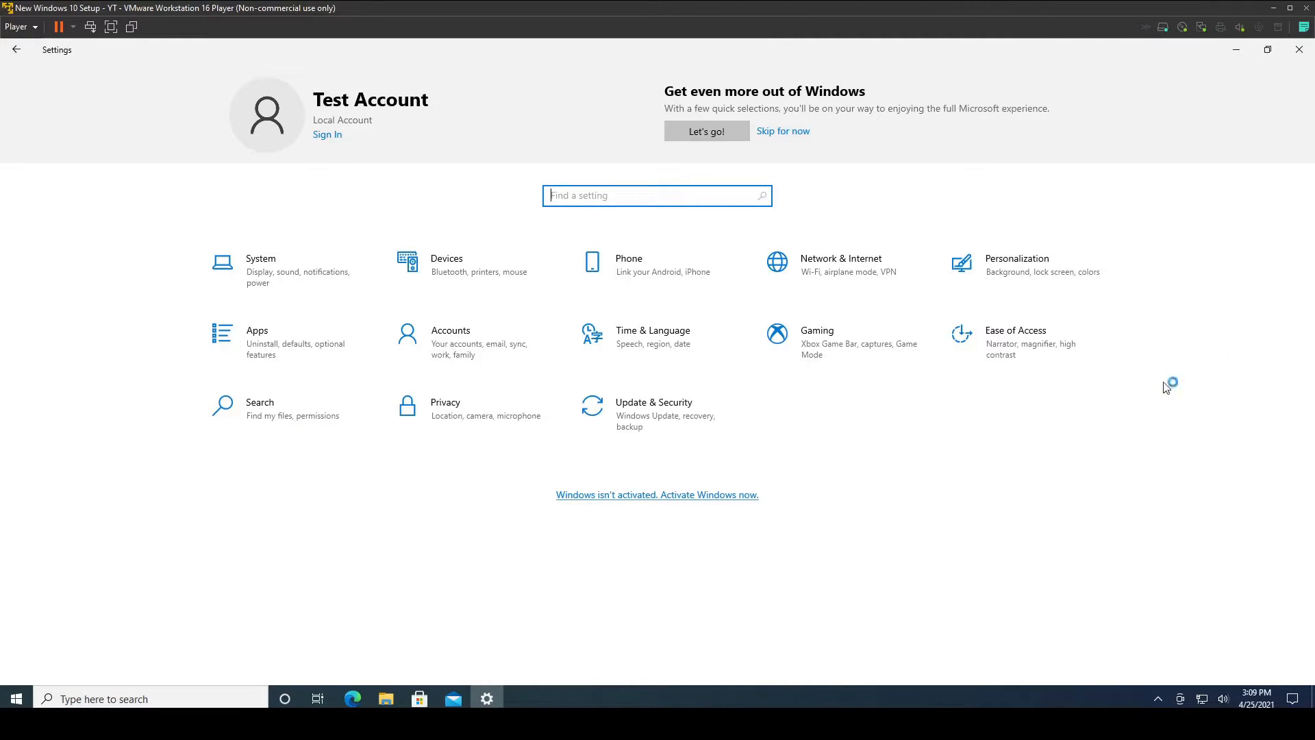
click(1300, 49)
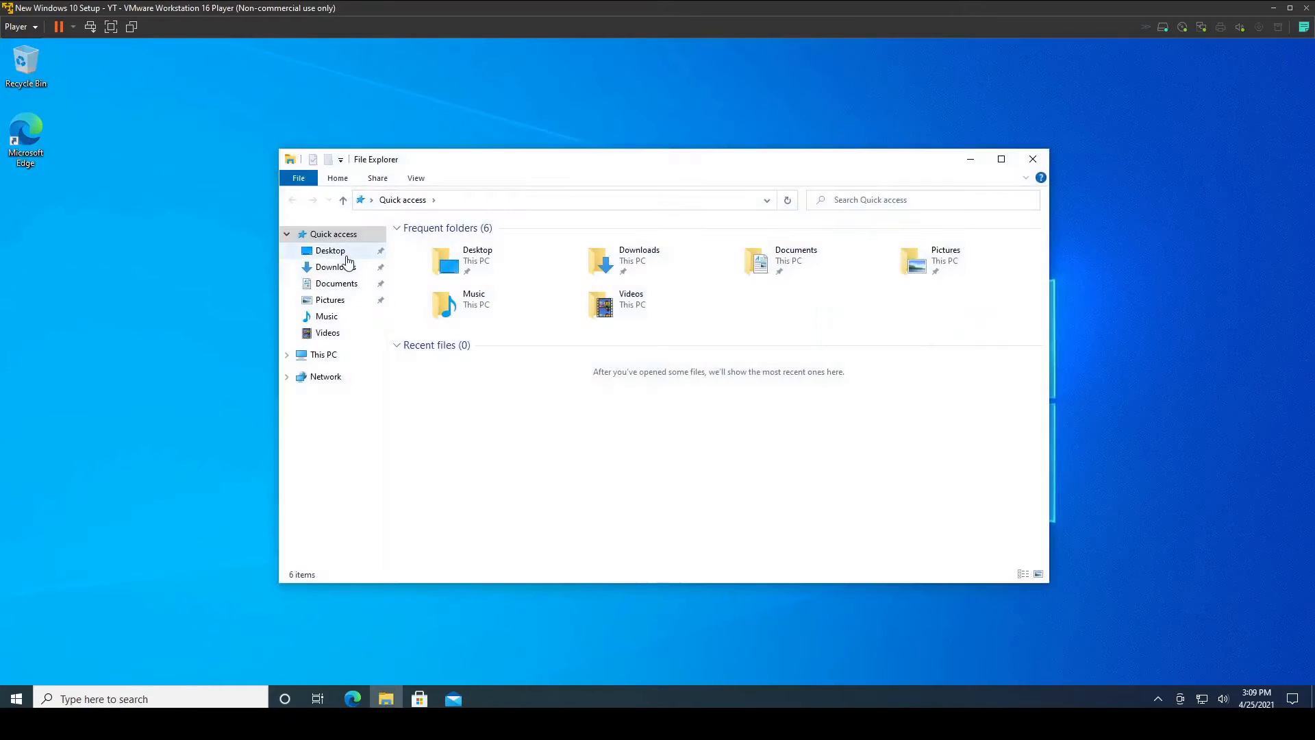
Disable hiding of extensions for known file types in File Explorer's folder options and apply the change
click(314, 179)
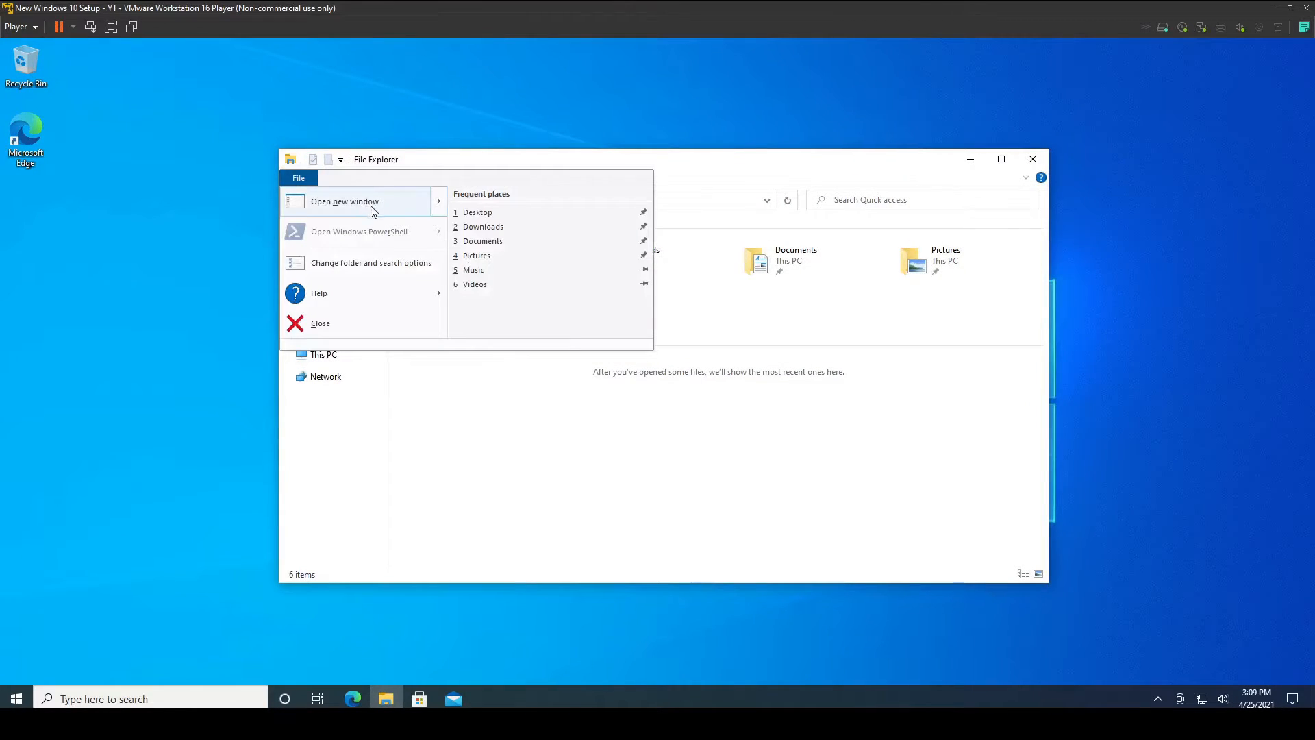
click(374, 265)
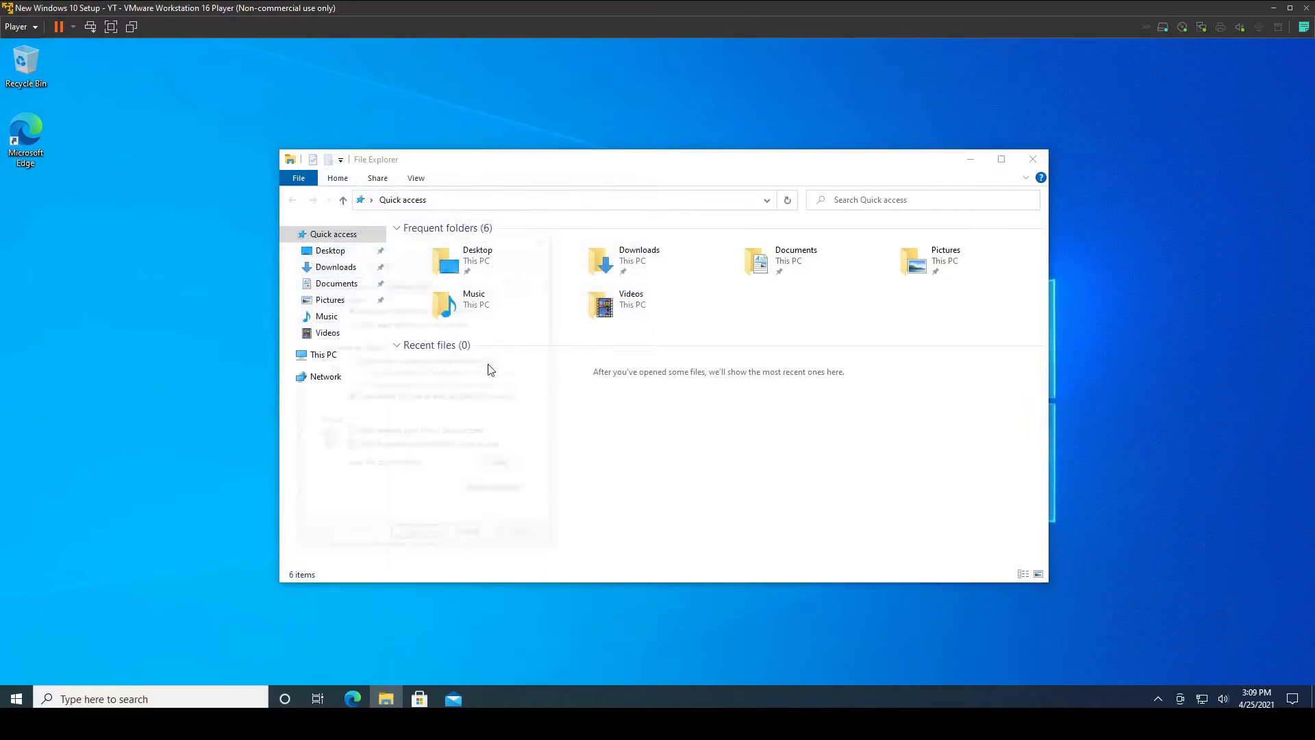
click(346, 262)
scroll(429, 420, down, 2)
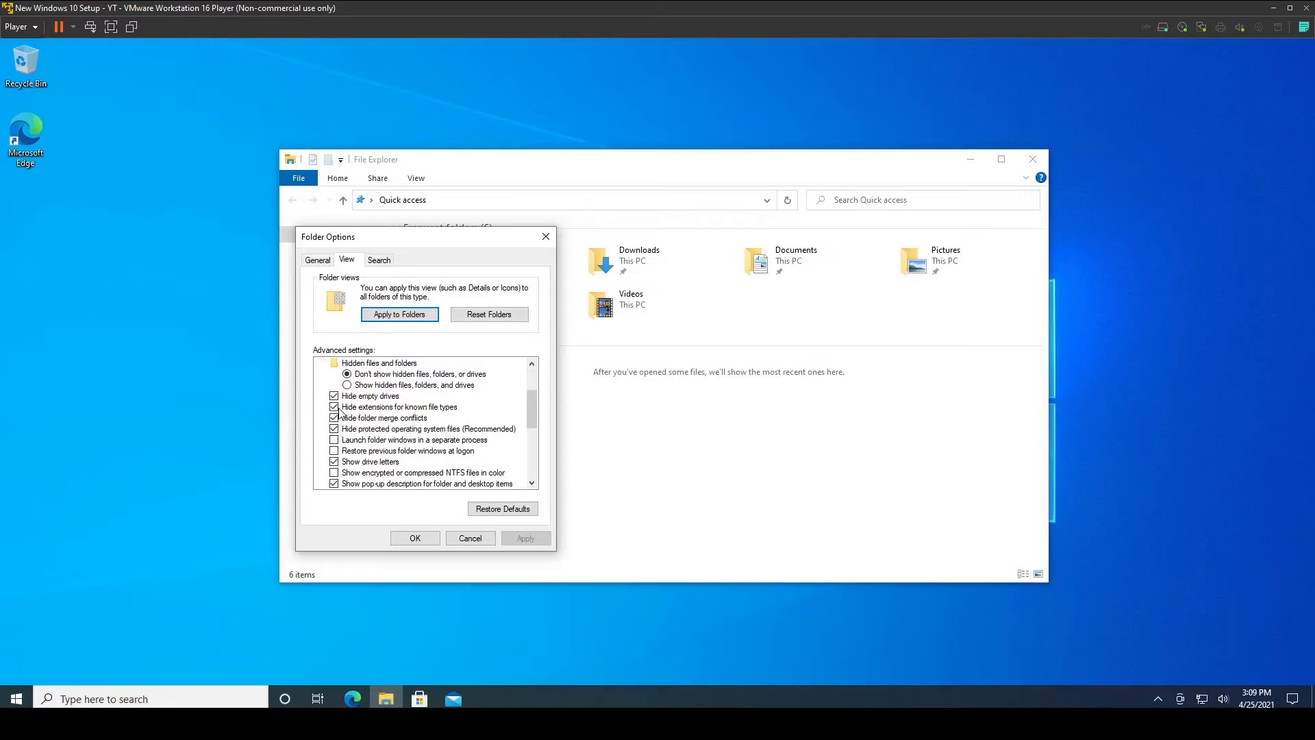
click(339, 409)
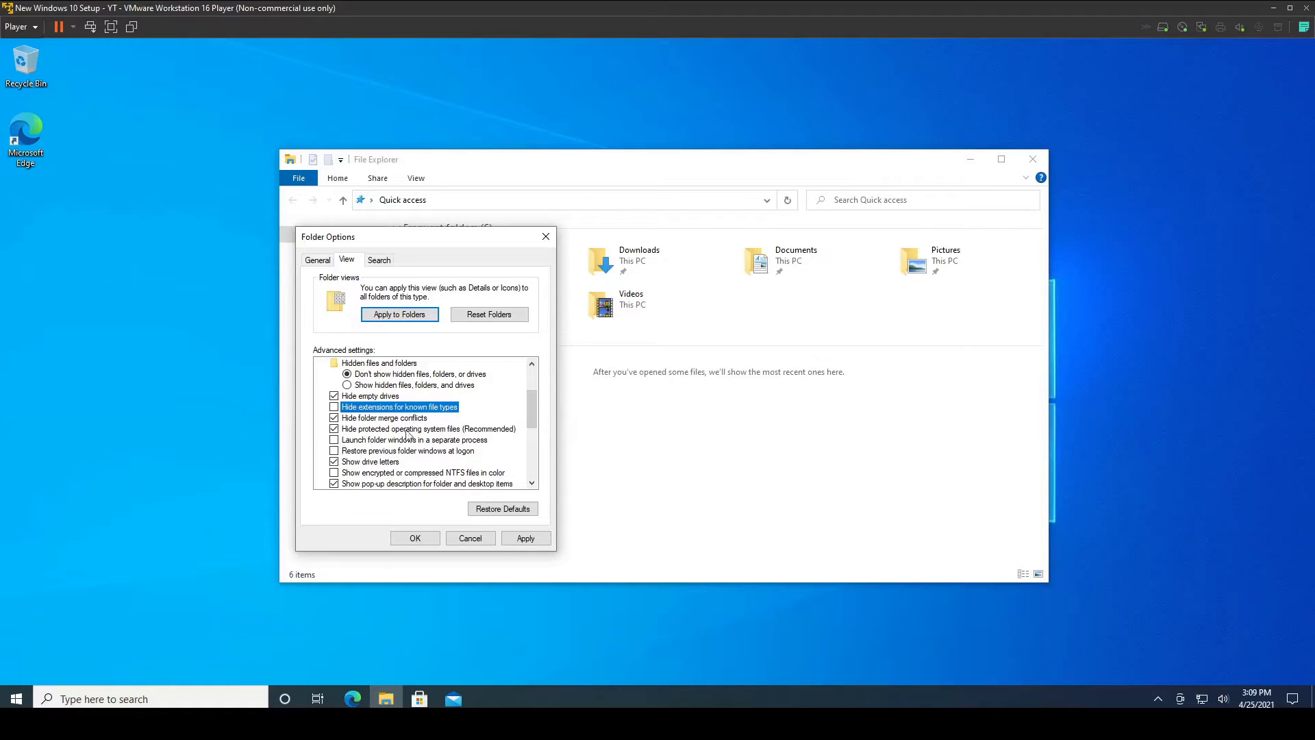
click(526, 537)
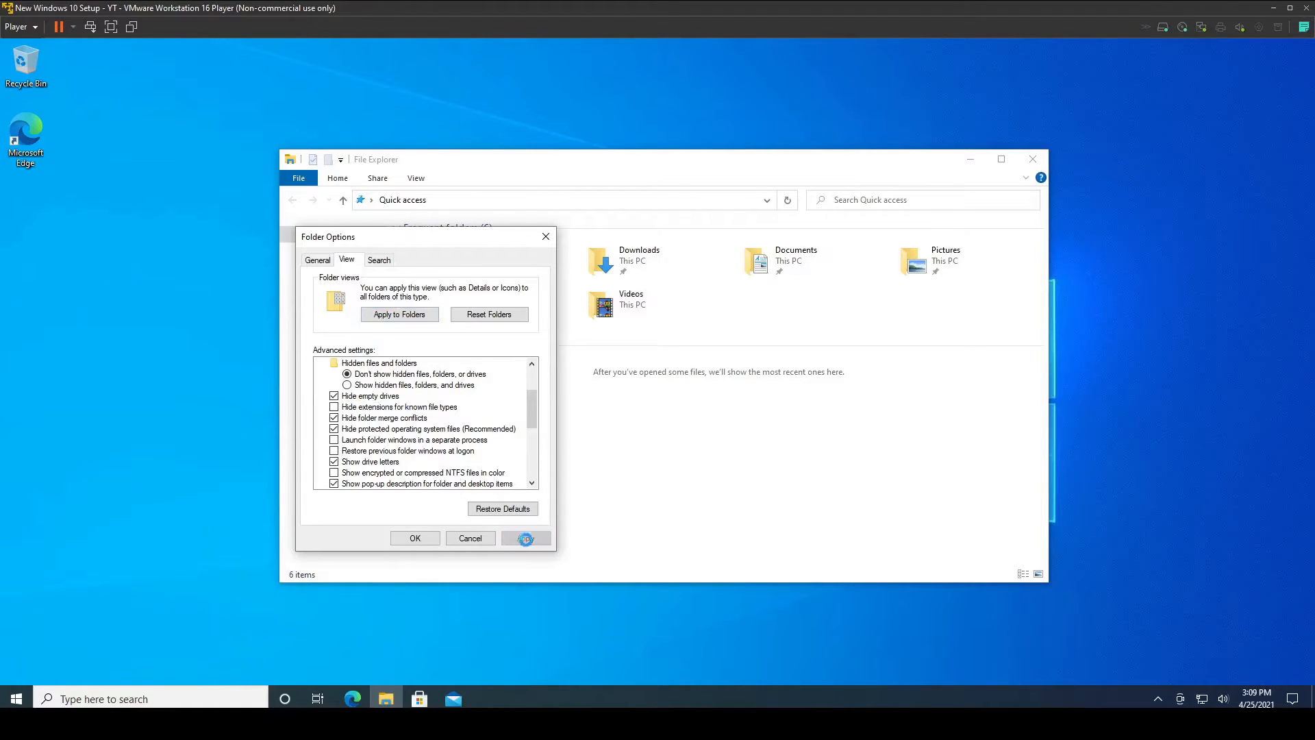
click(415, 538)
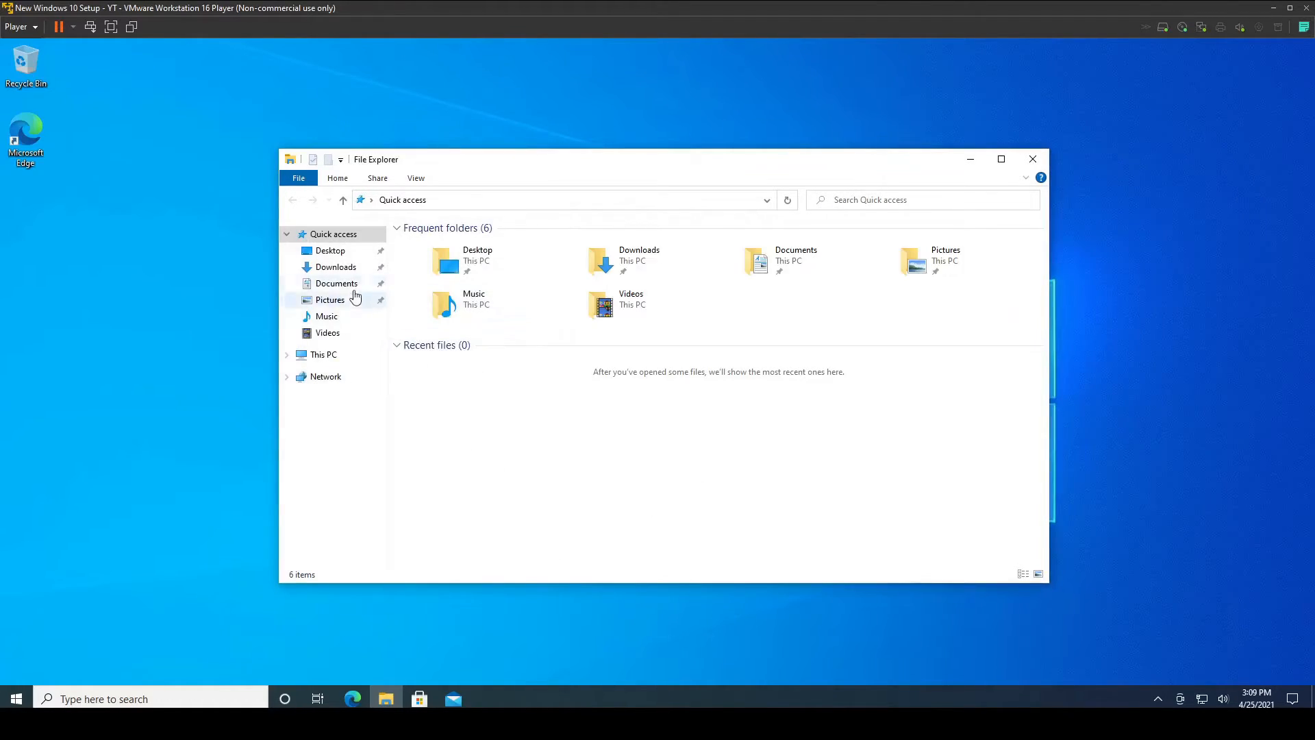
Check the Downloads folder, close File Explorer and refresh the desktop
click(330, 269)
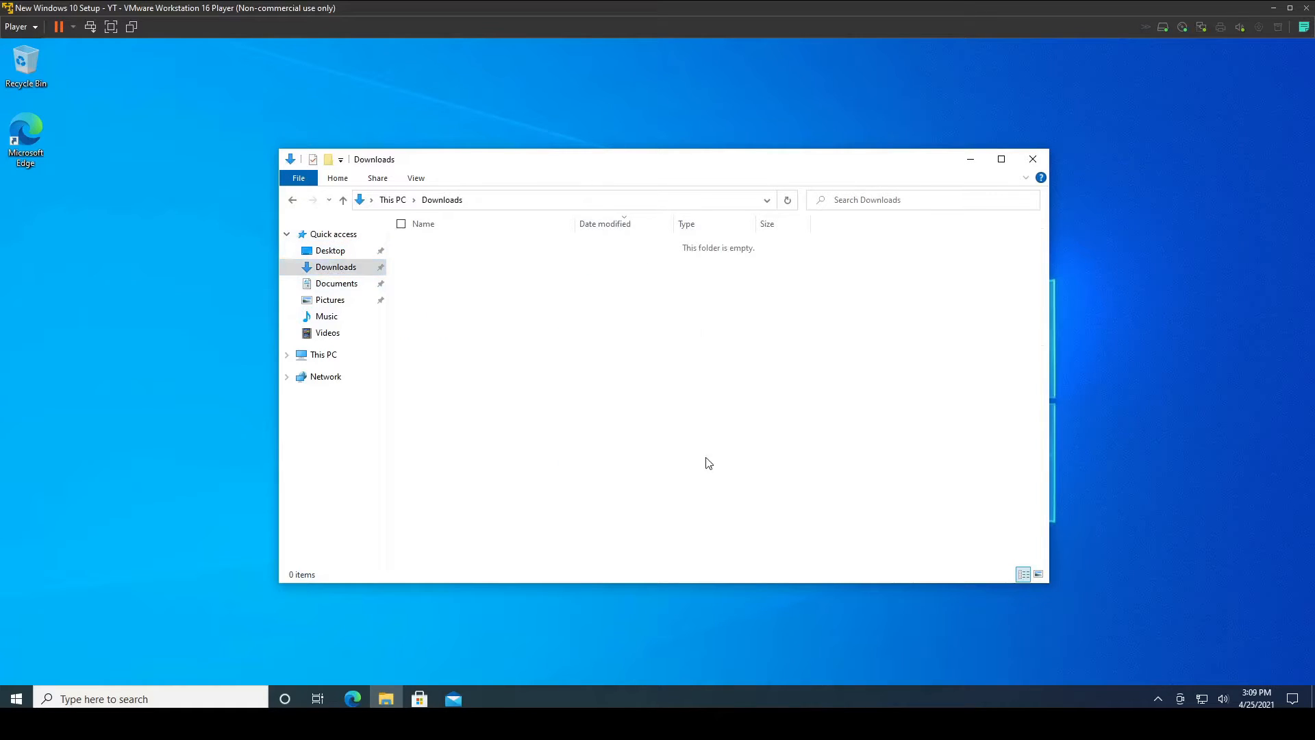
click(1033, 157)
right_click(554, 285)
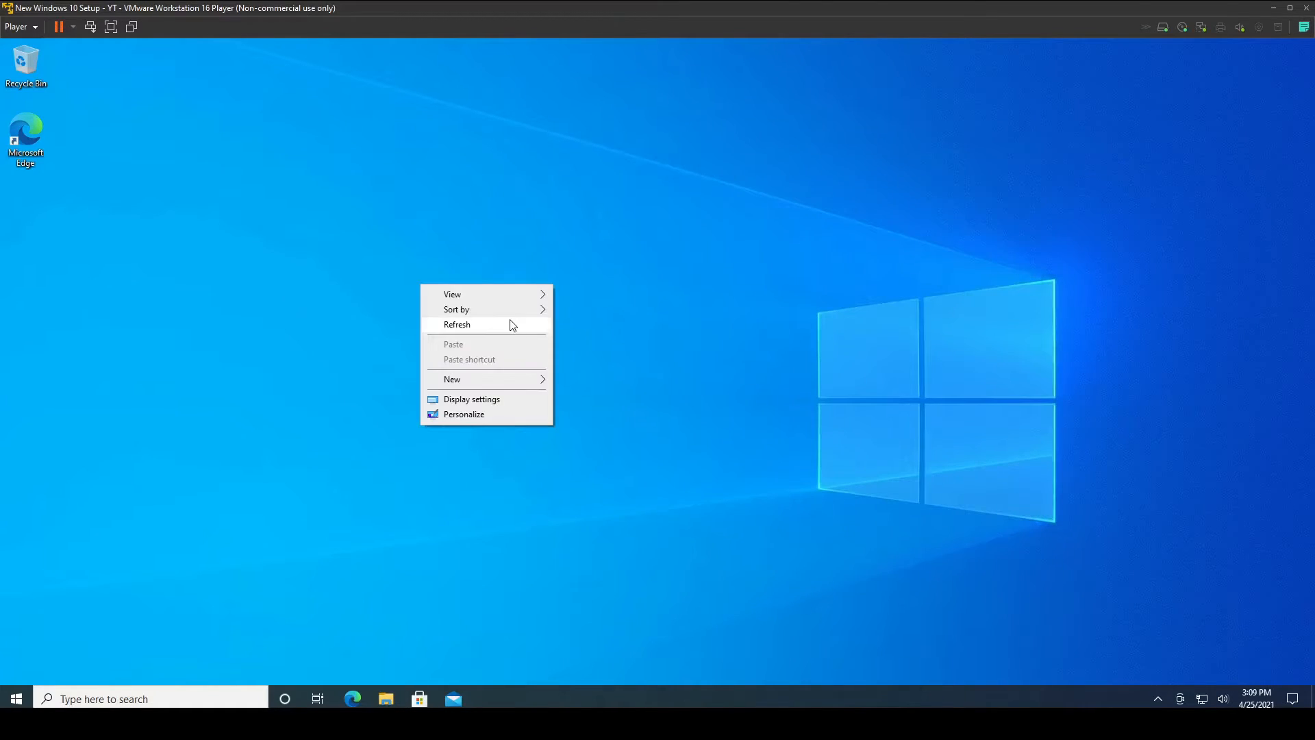
click(511, 324)
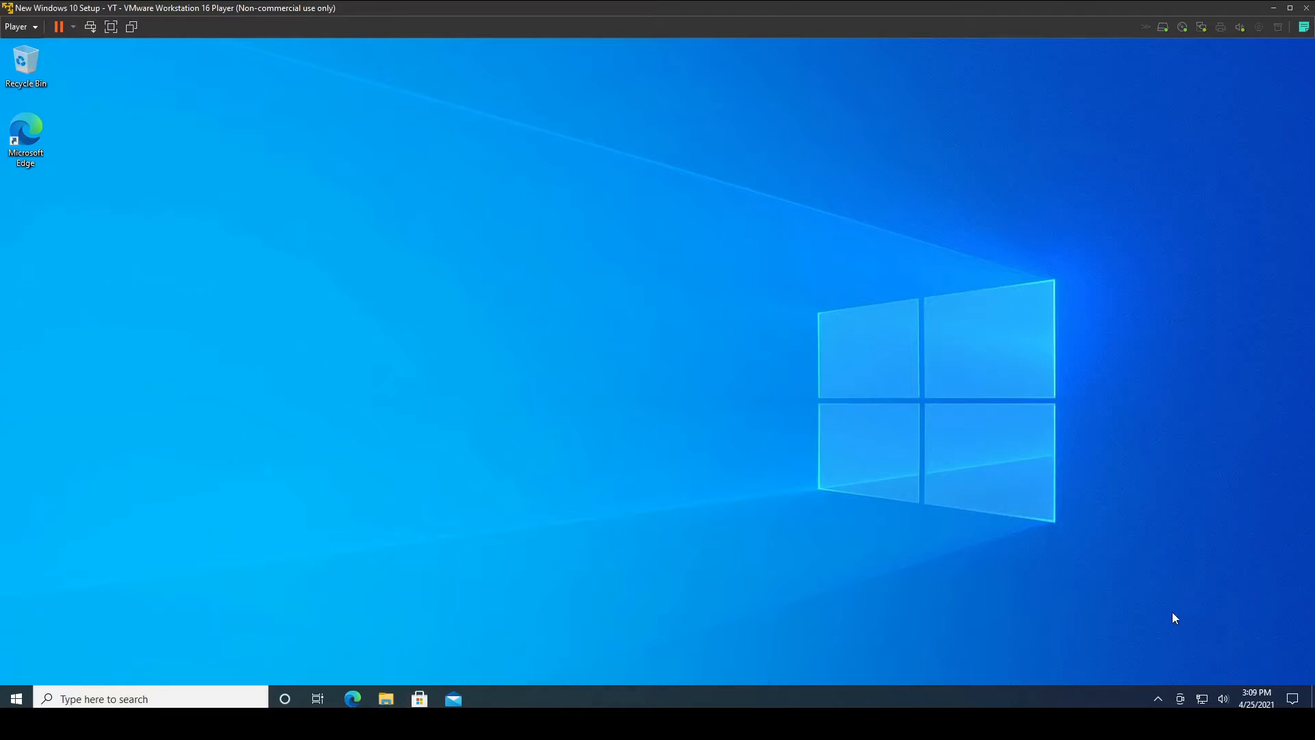
Uninstall Movies & TV from its Start tile and unpin the tile from Start
click(17, 698)
drag(285, 499, 267, 305)
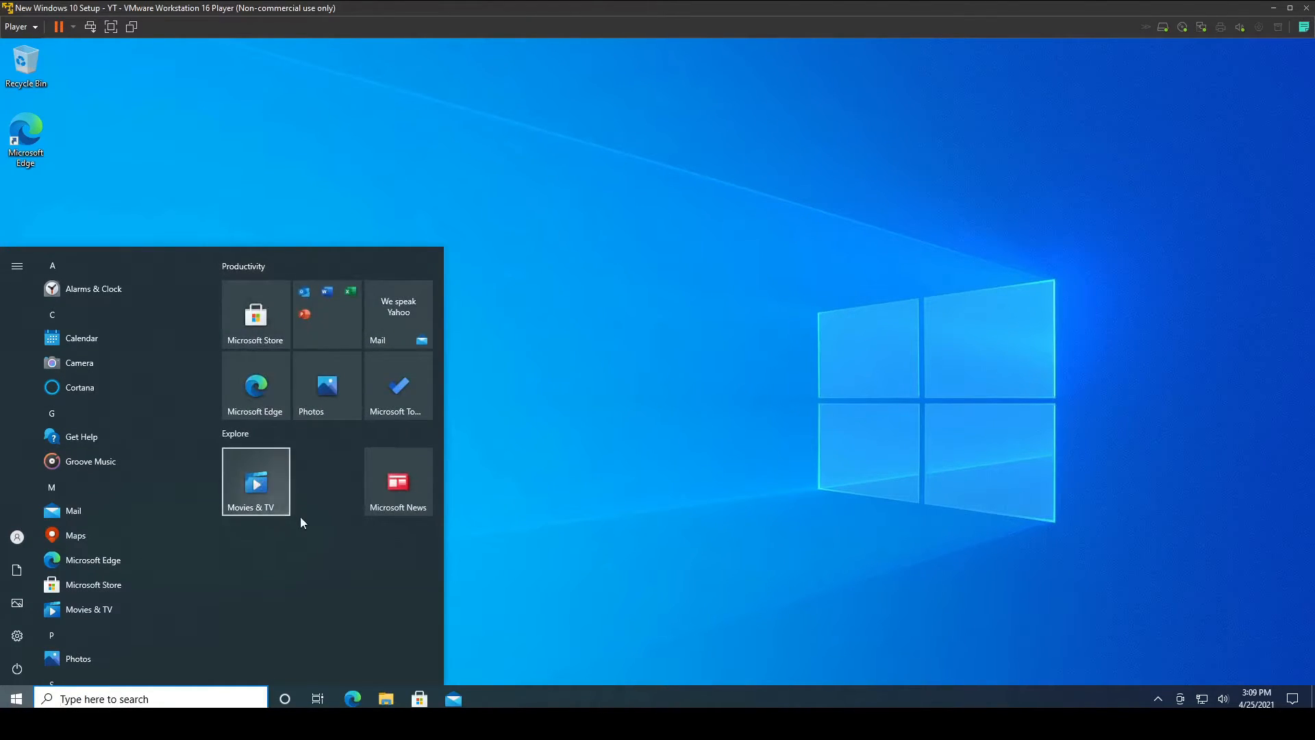
right_click(282, 512)
click(324, 558)
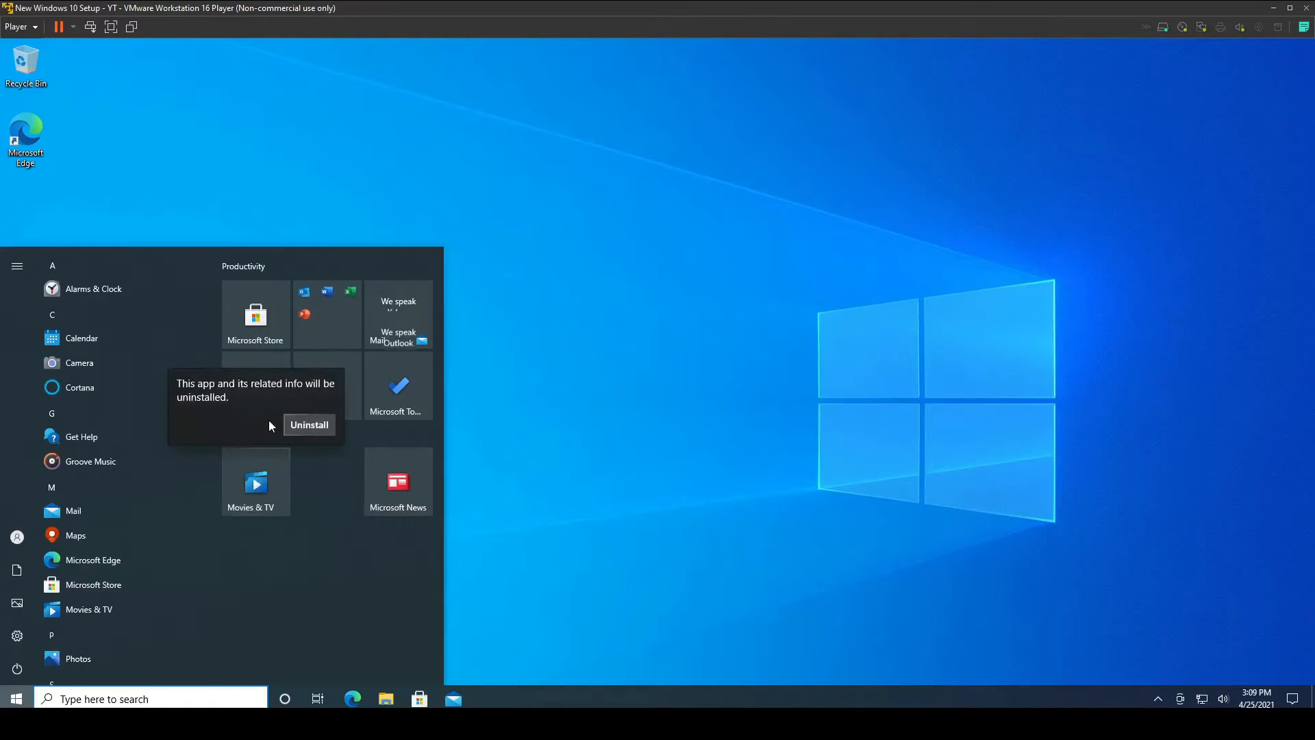
click(308, 424)
right_click(242, 485)
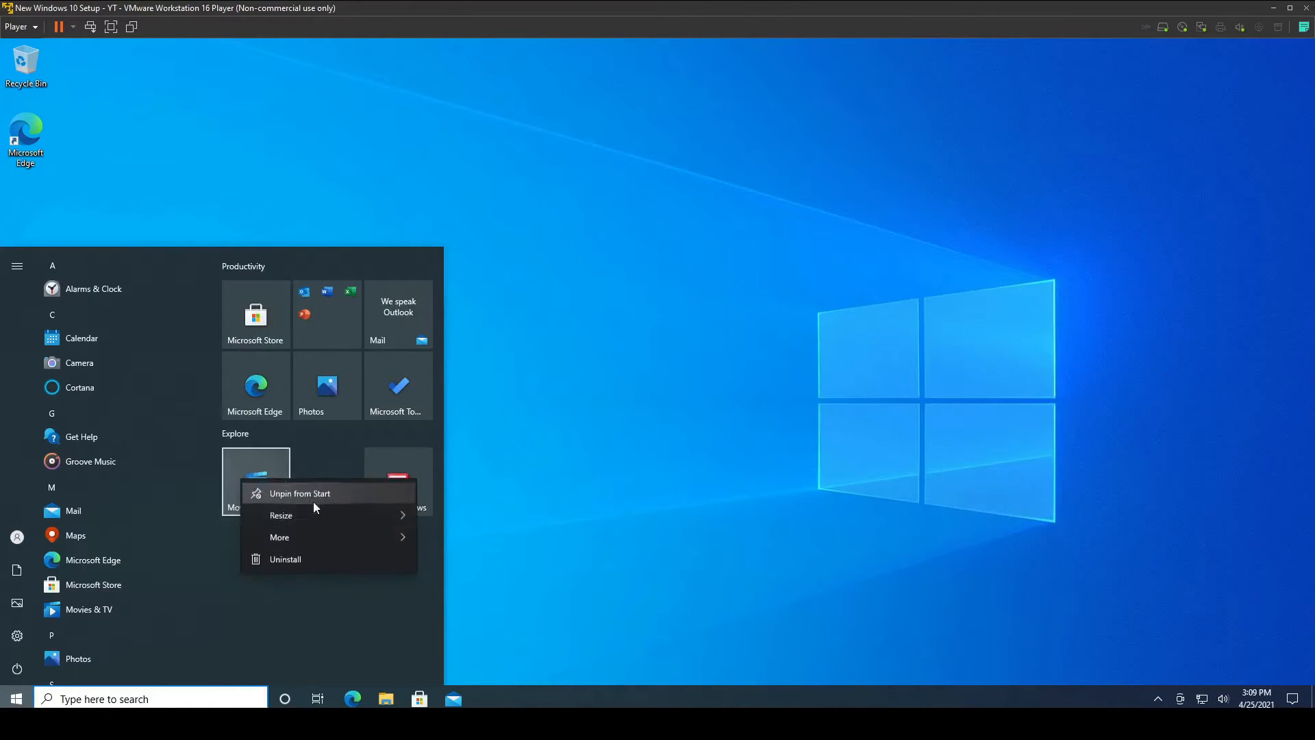
click(313, 502)
Uninstall Microsoft News and Microsoft To Do from their Start tiles
right_click(415, 474)
click(457, 555)
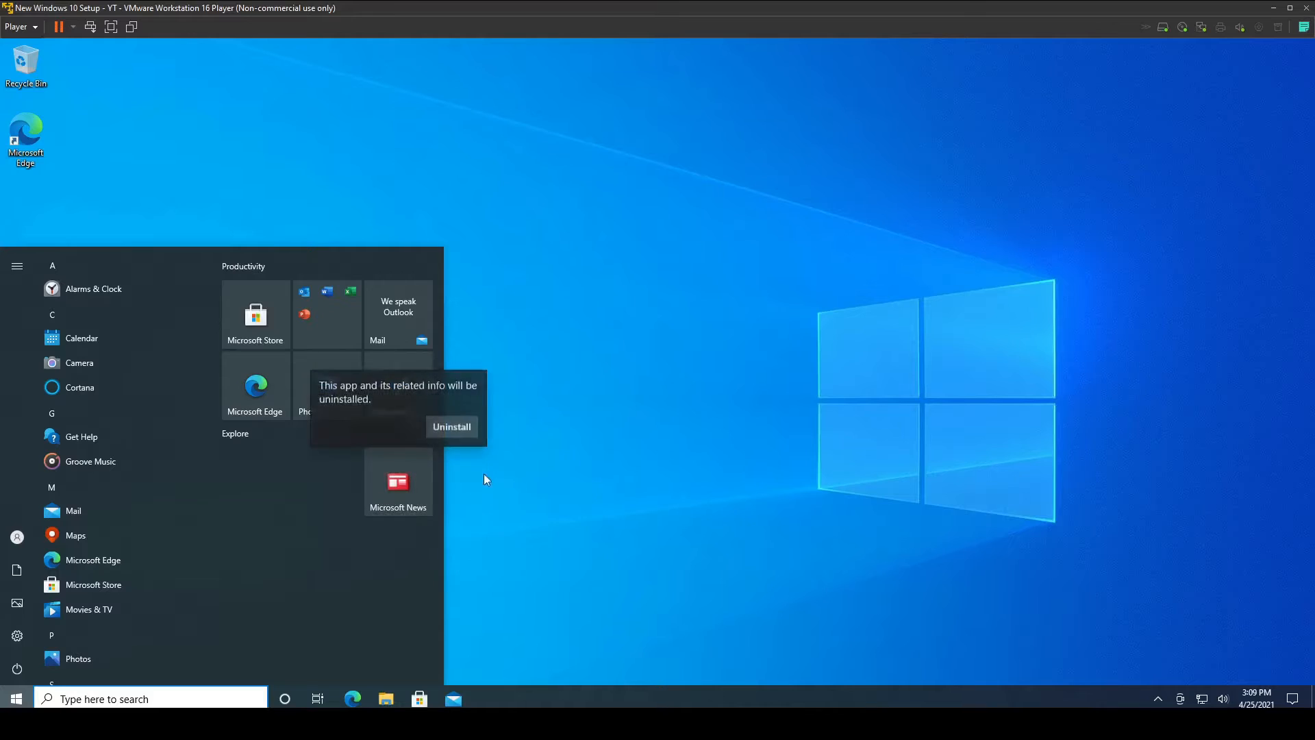
click(439, 427)
right_click(395, 419)
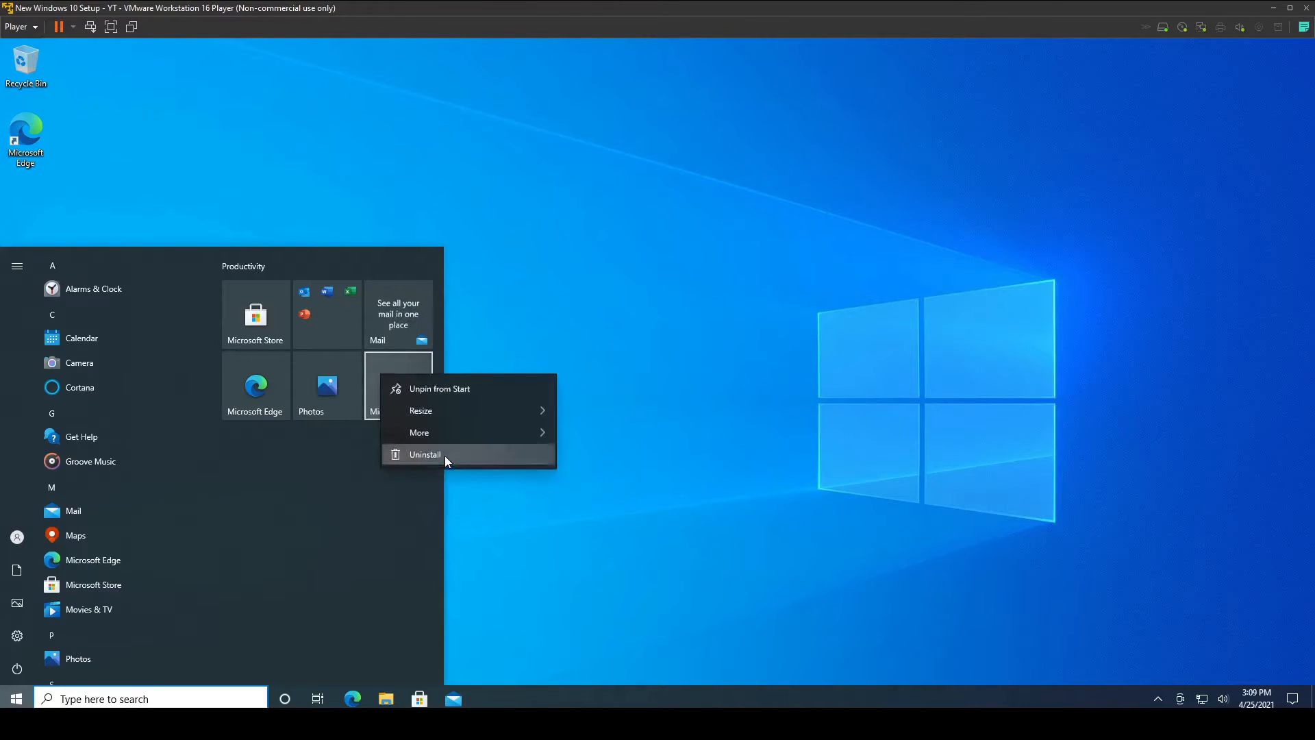
click(445, 455)
click(466, 330)
Unpin the Office apps folder from Start and move the Microsoft Store tile into a separate group below Microsoft Edge
right_click(350, 322)
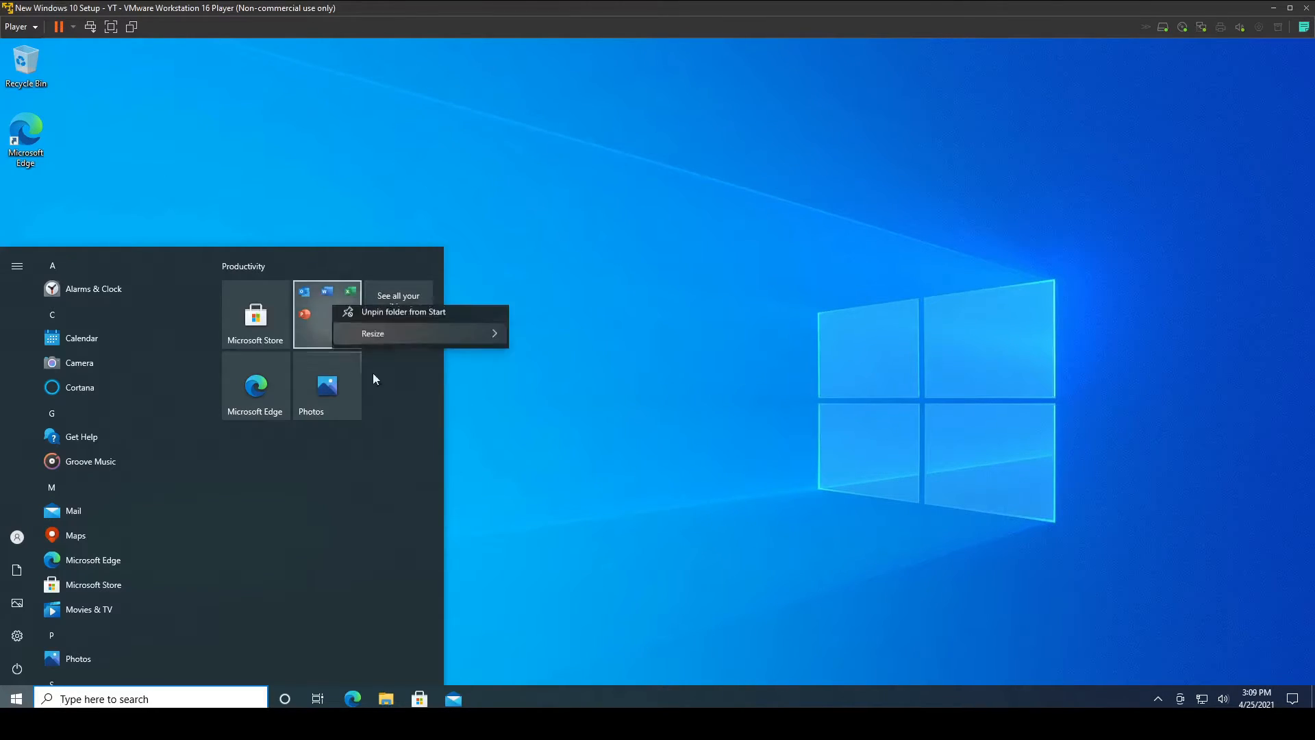
click(402, 322)
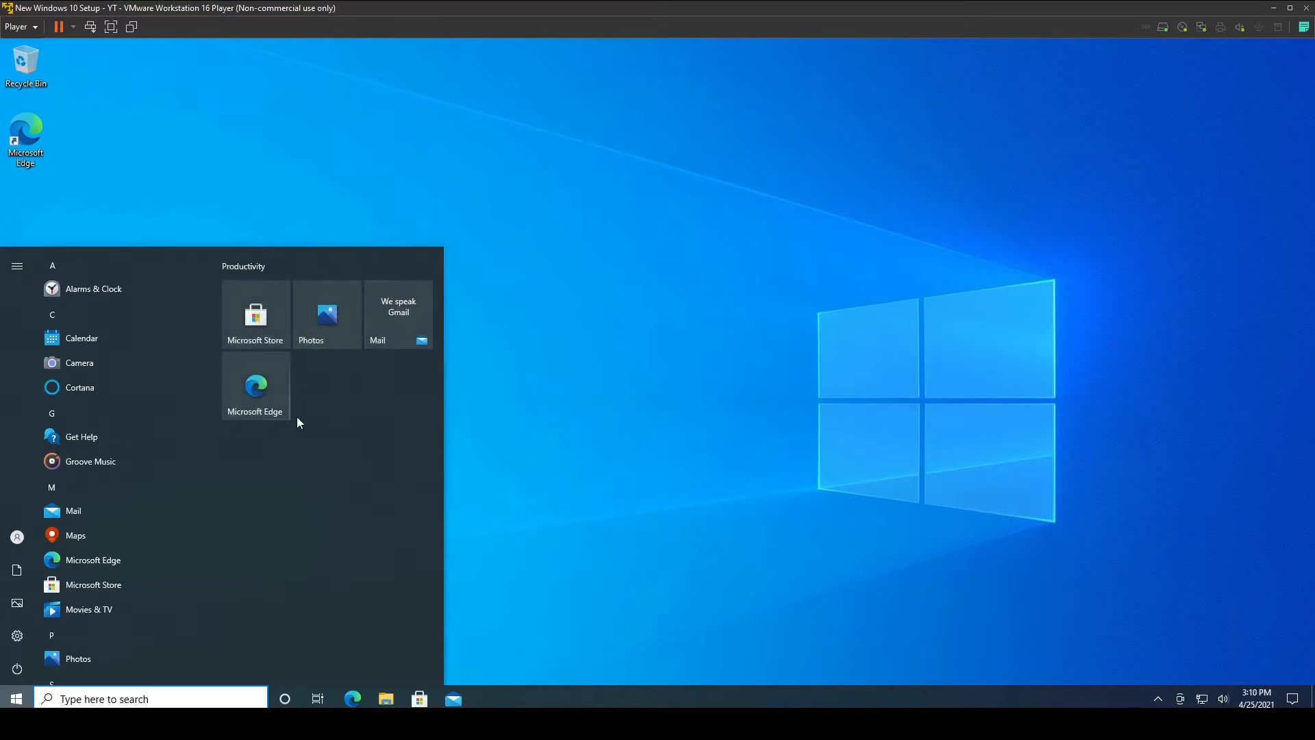
drag(269, 319, 283, 429)
scroll(89, 446, down, 6)
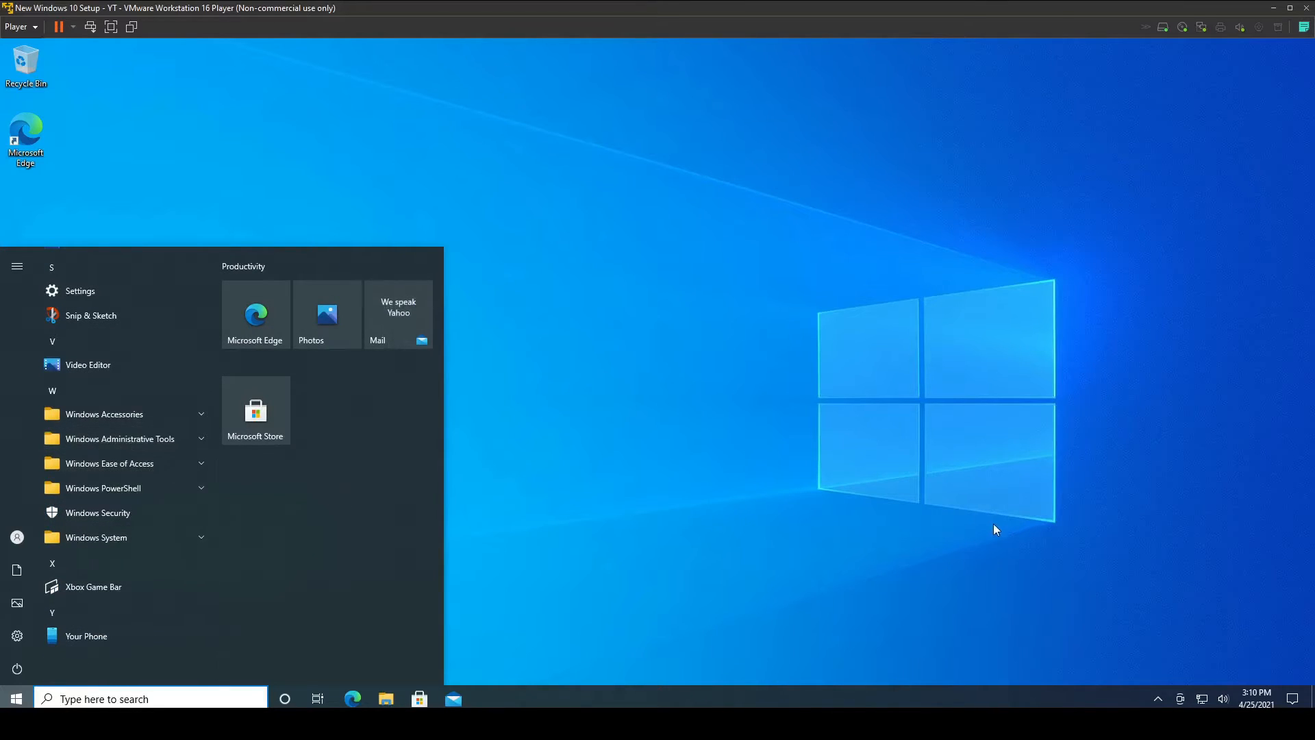
Open Windows Security and review the virus and threat protection page and its ransomware protection settings
click(1152, 693)
click(1145, 672)
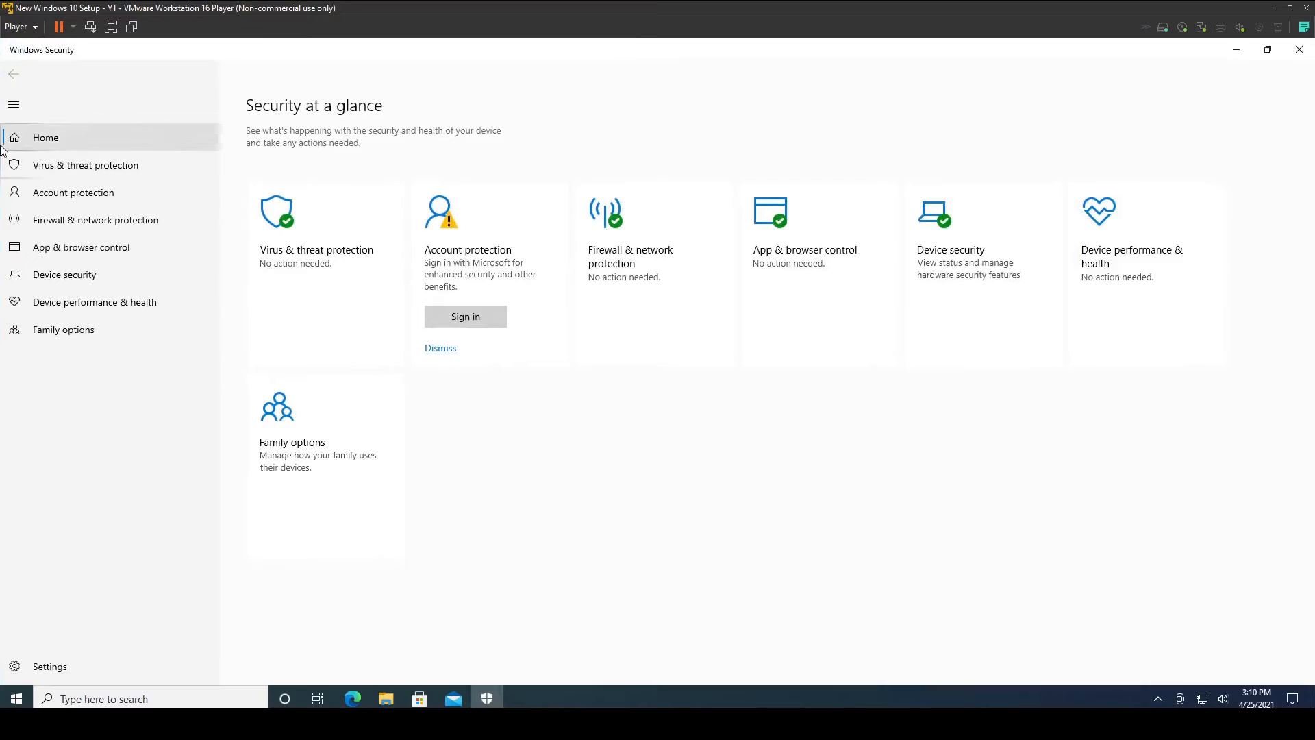
click(113, 168)
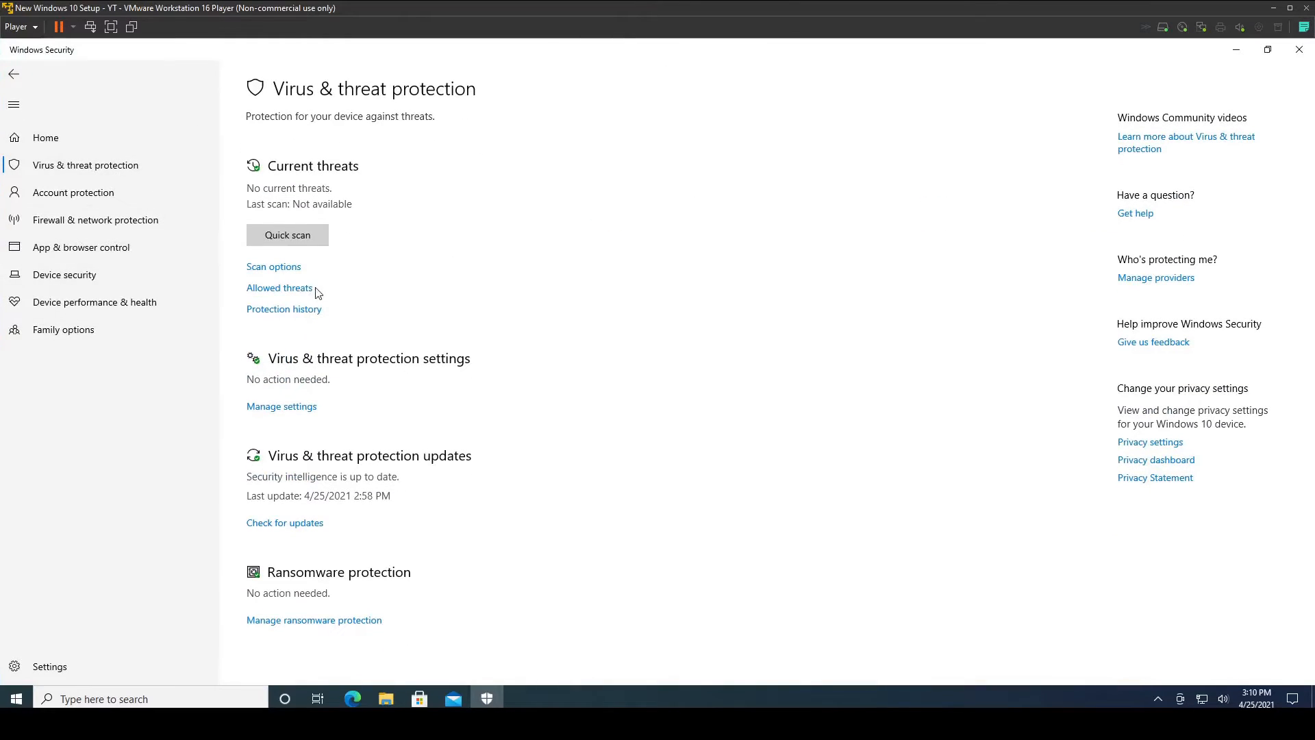
click(369, 620)
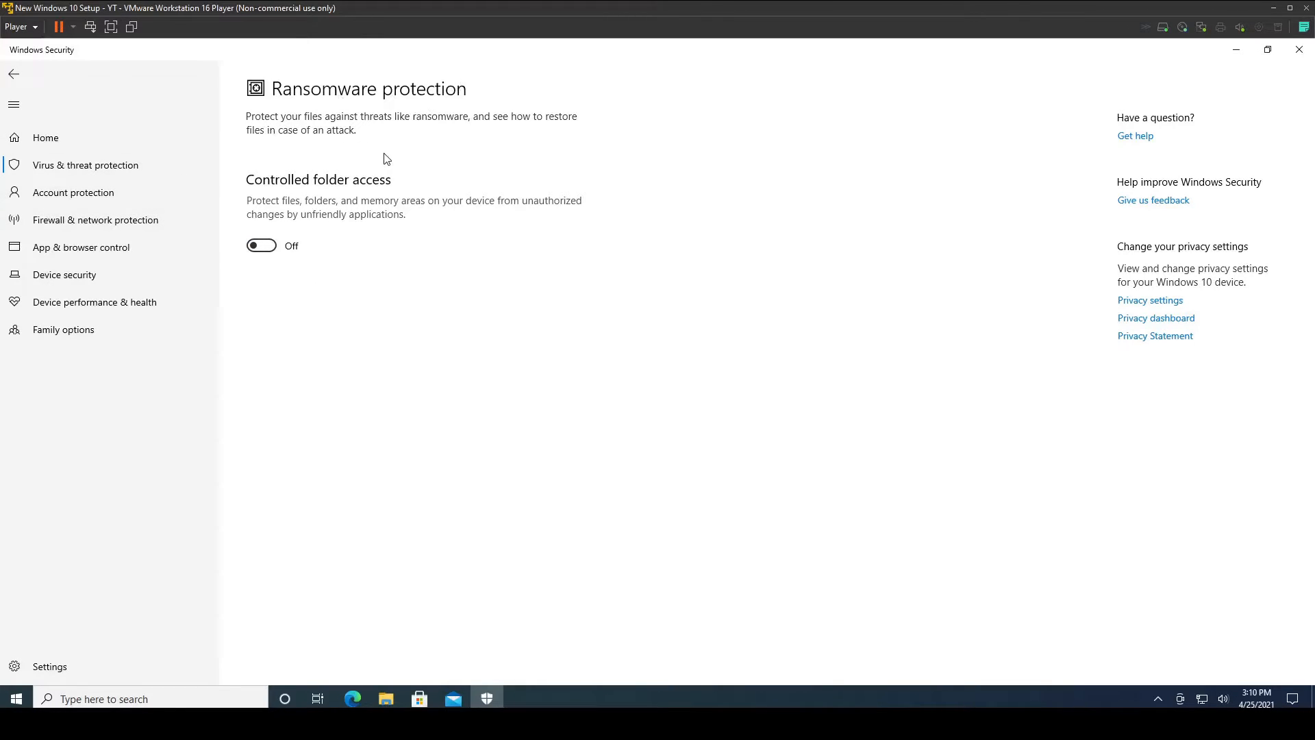
click(16, 76)
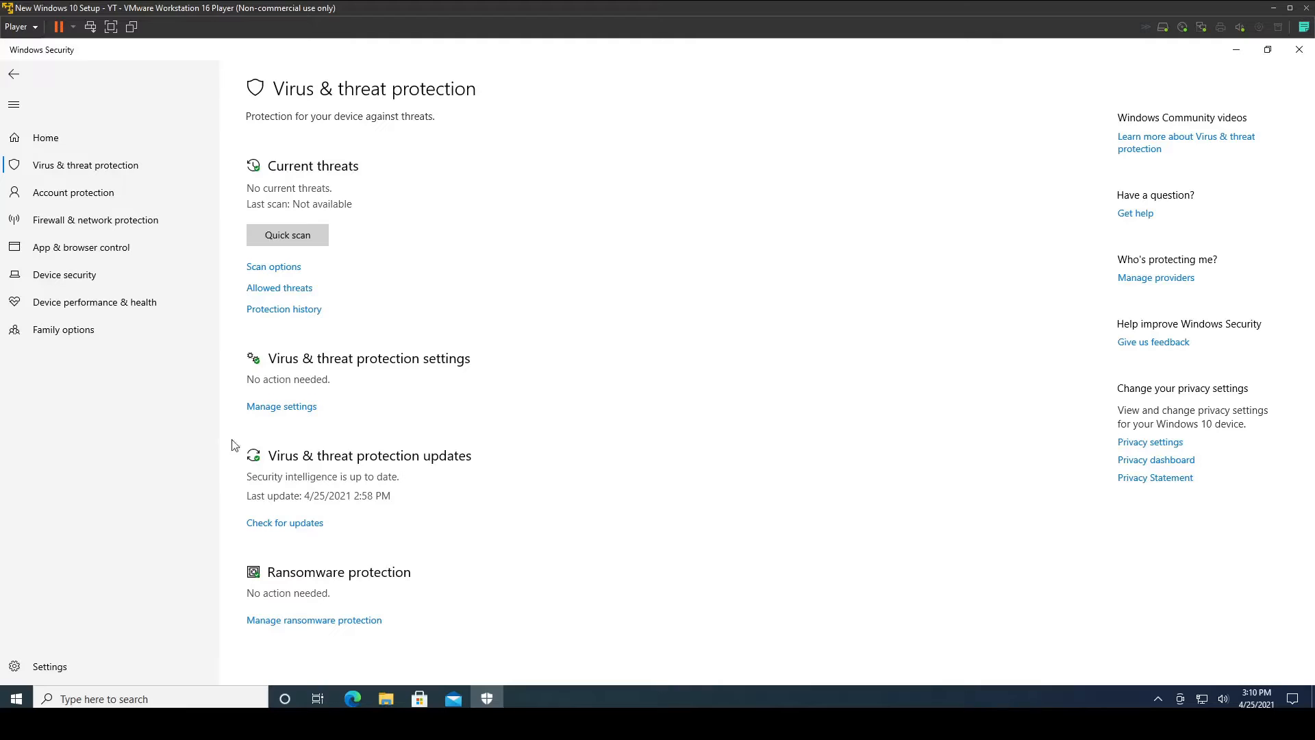
Turn on potentially unwanted app blocking in the reputation-based protection settings and allow the change
click(78, 257)
click(335, 218)
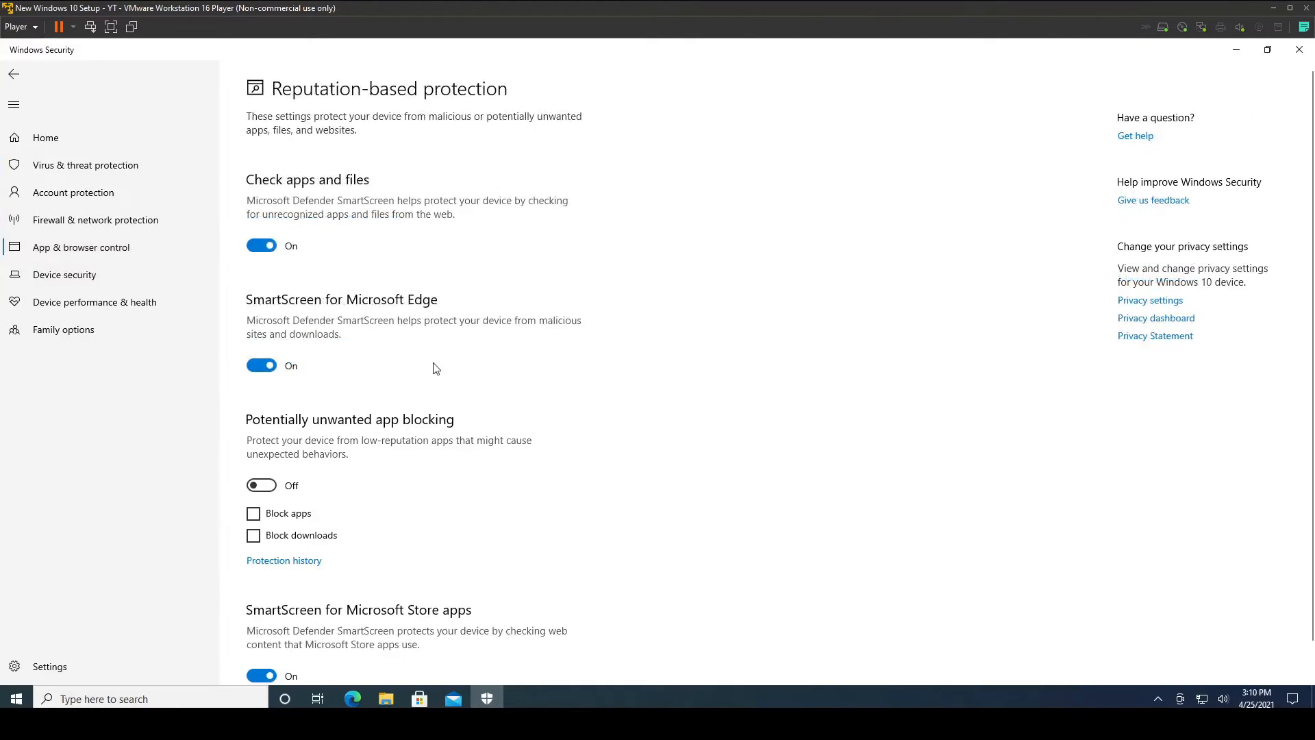
scroll(436, 369, down, 1)
click(266, 446)
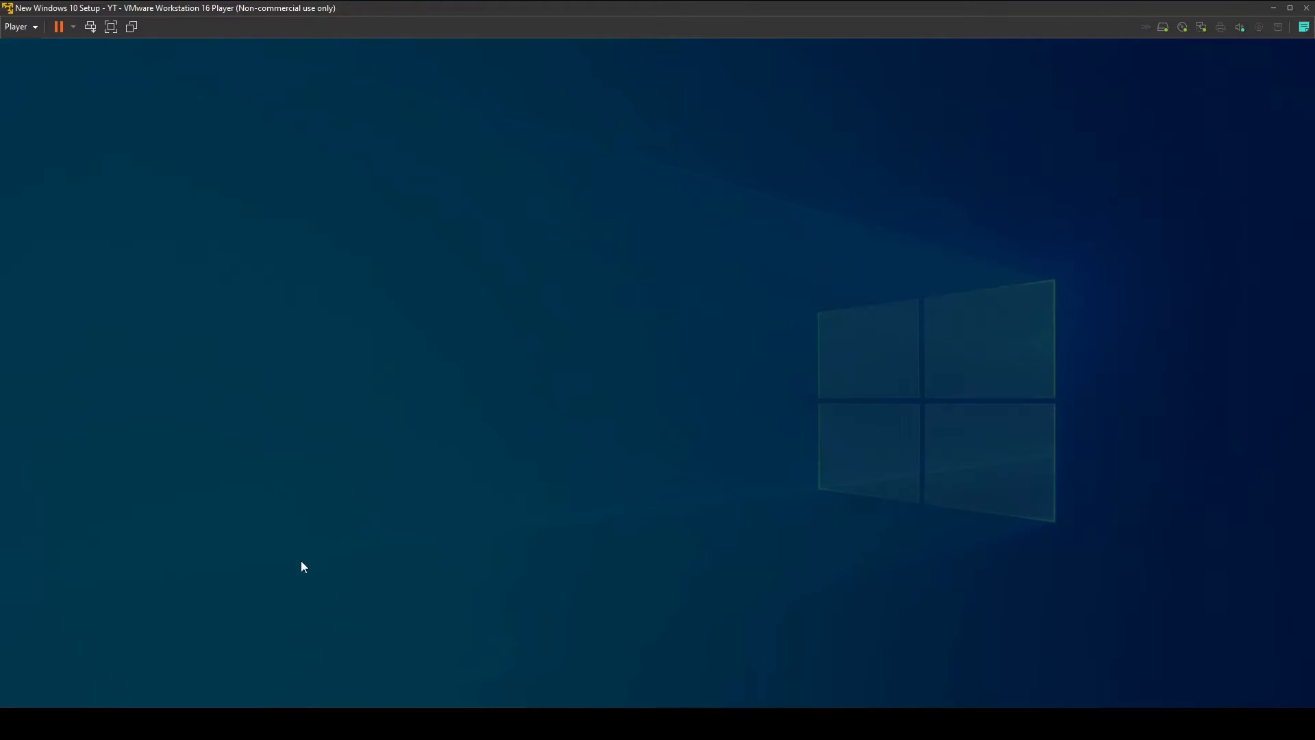
click(607, 463)
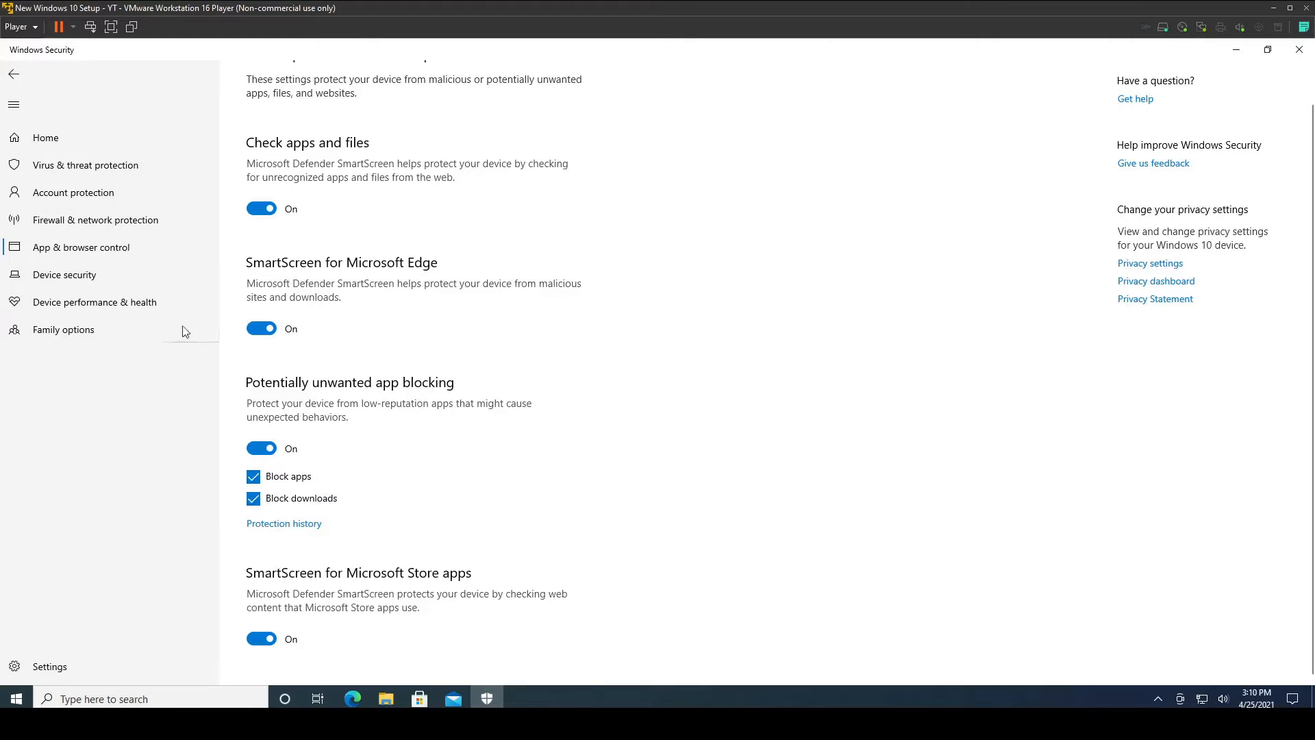
Turn on Memory integrity under Core isolation in Device security and allow the change
click(140, 255)
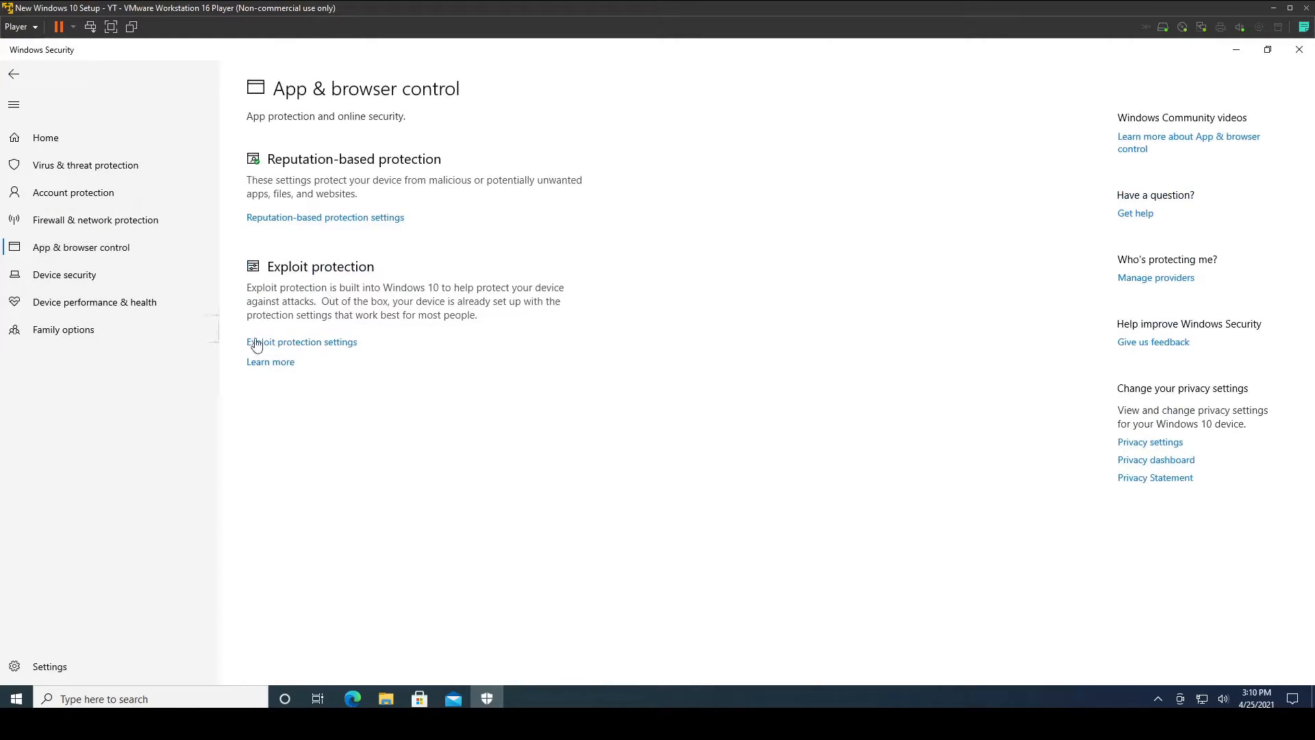
click(88, 277)
click(283, 204)
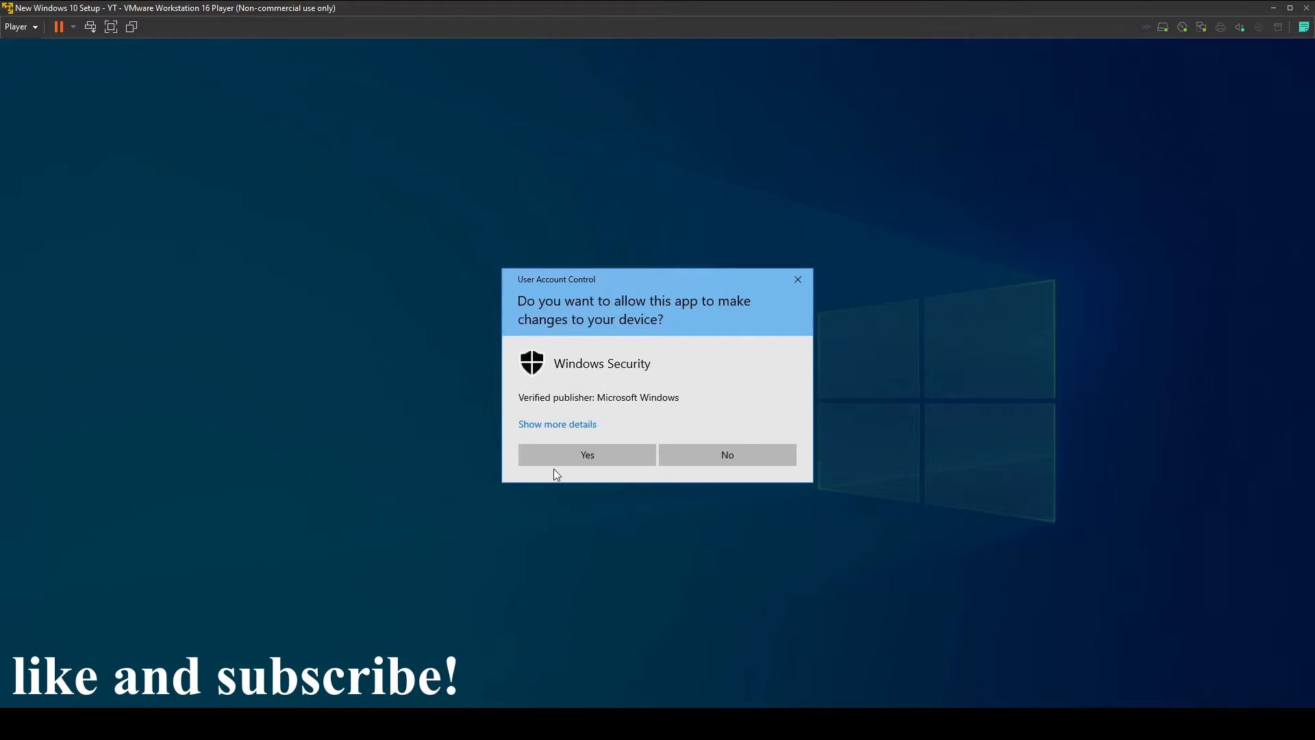
click(553, 458)
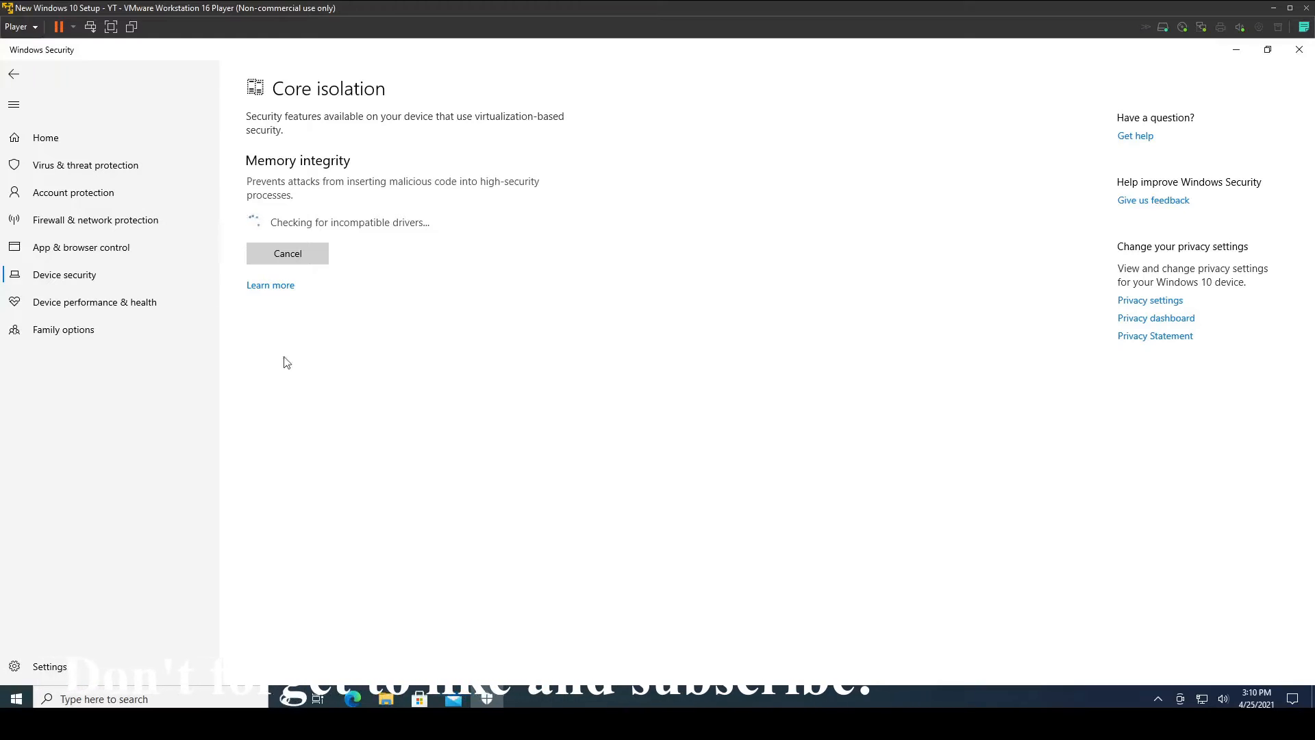
Review the Device performance & health and Family options pages, then close Windows Security and dismiss the restart notification
click(95, 303)
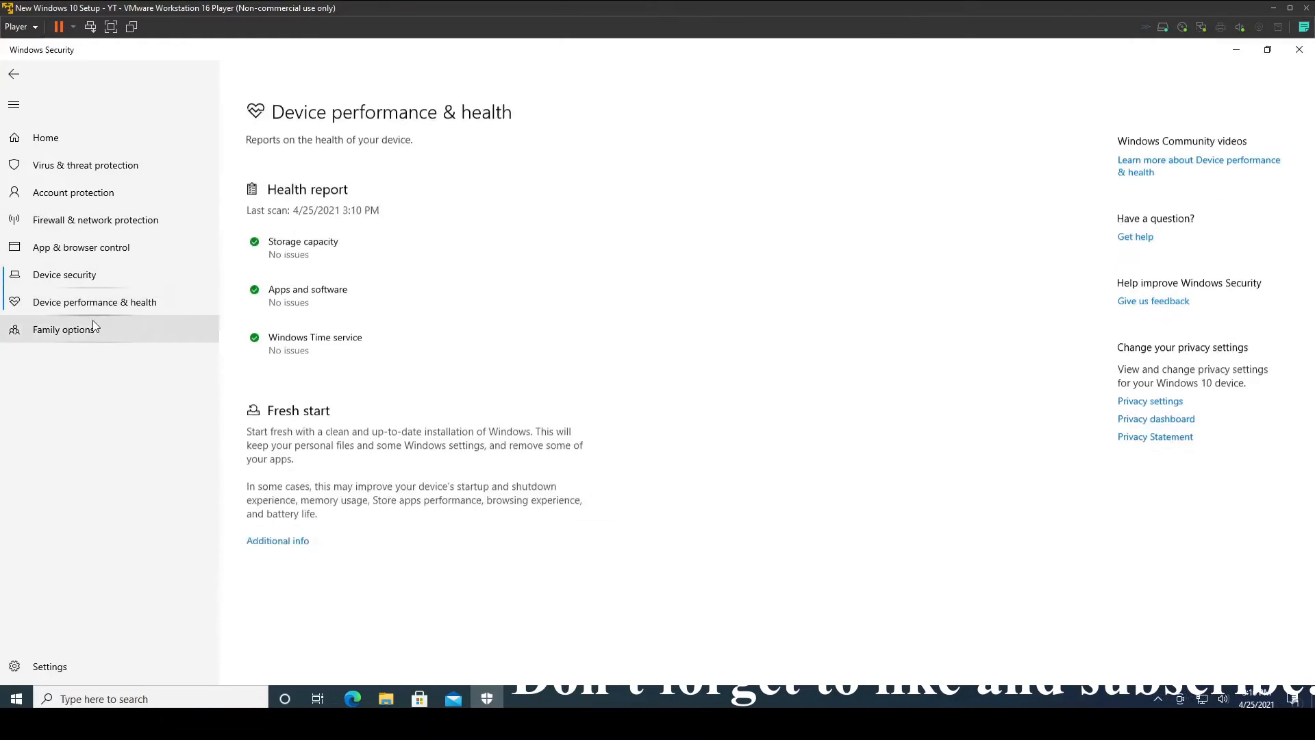
click(102, 332)
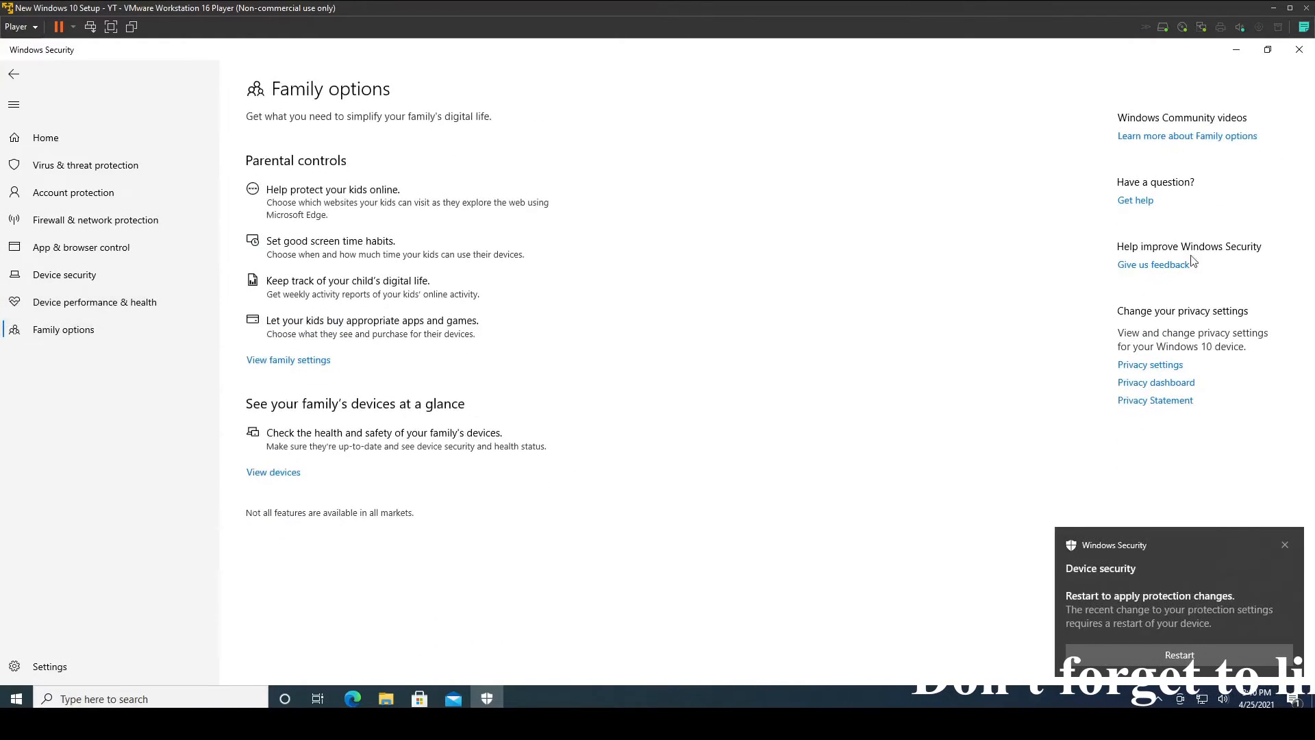
click(1299, 49)
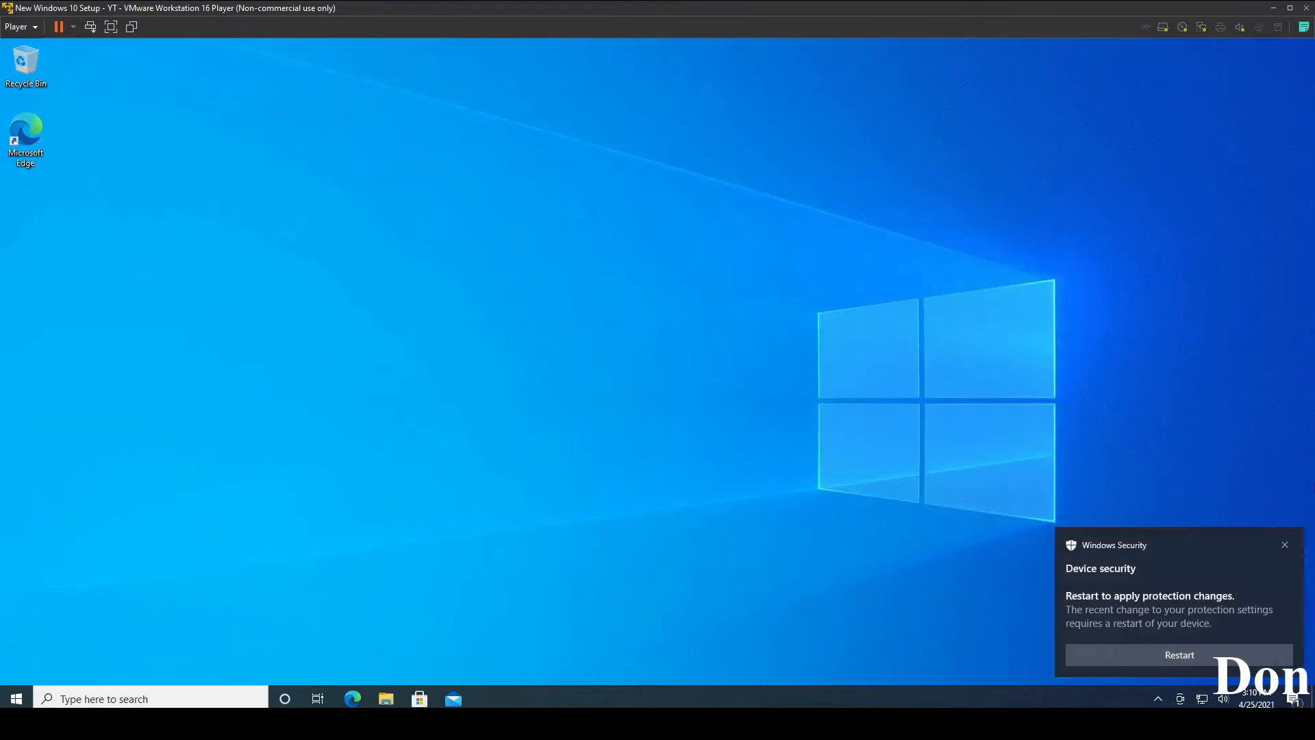
click(1285, 545)
Refresh the desktop
right_click(564, 328)
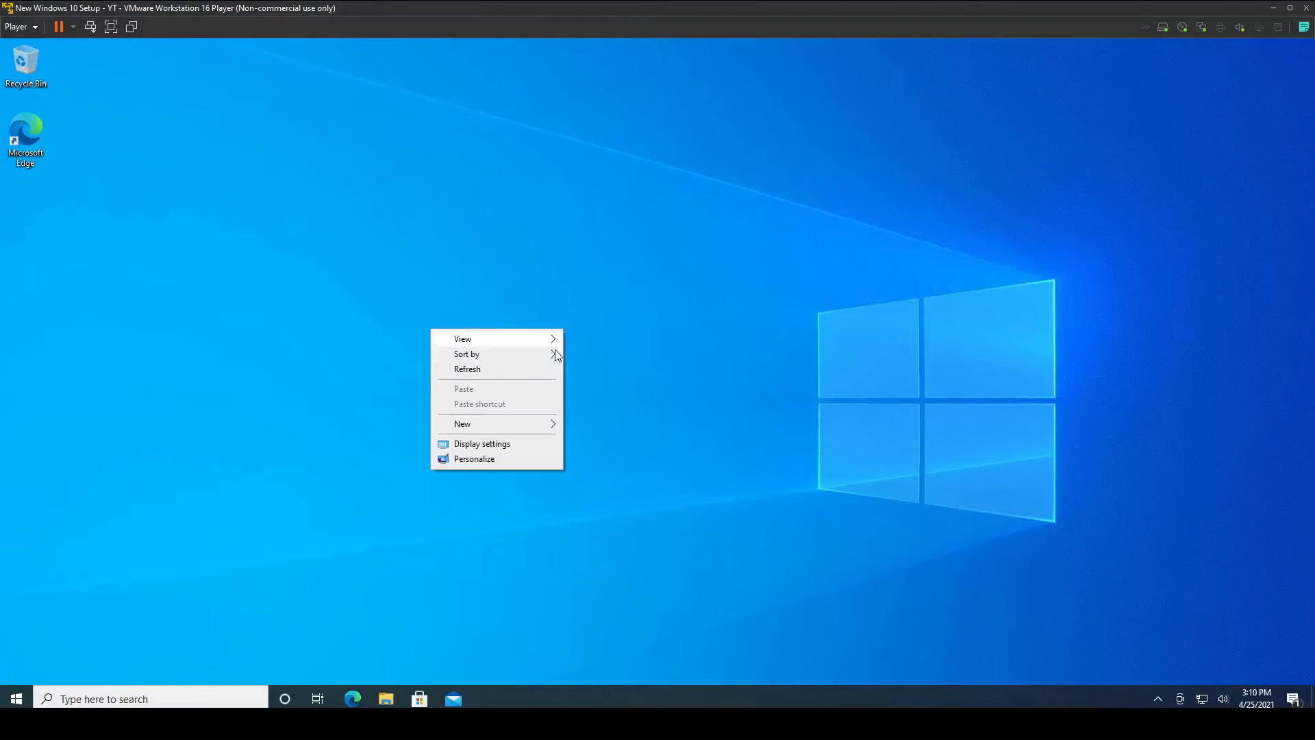
click(550, 371)
click(28, 705)
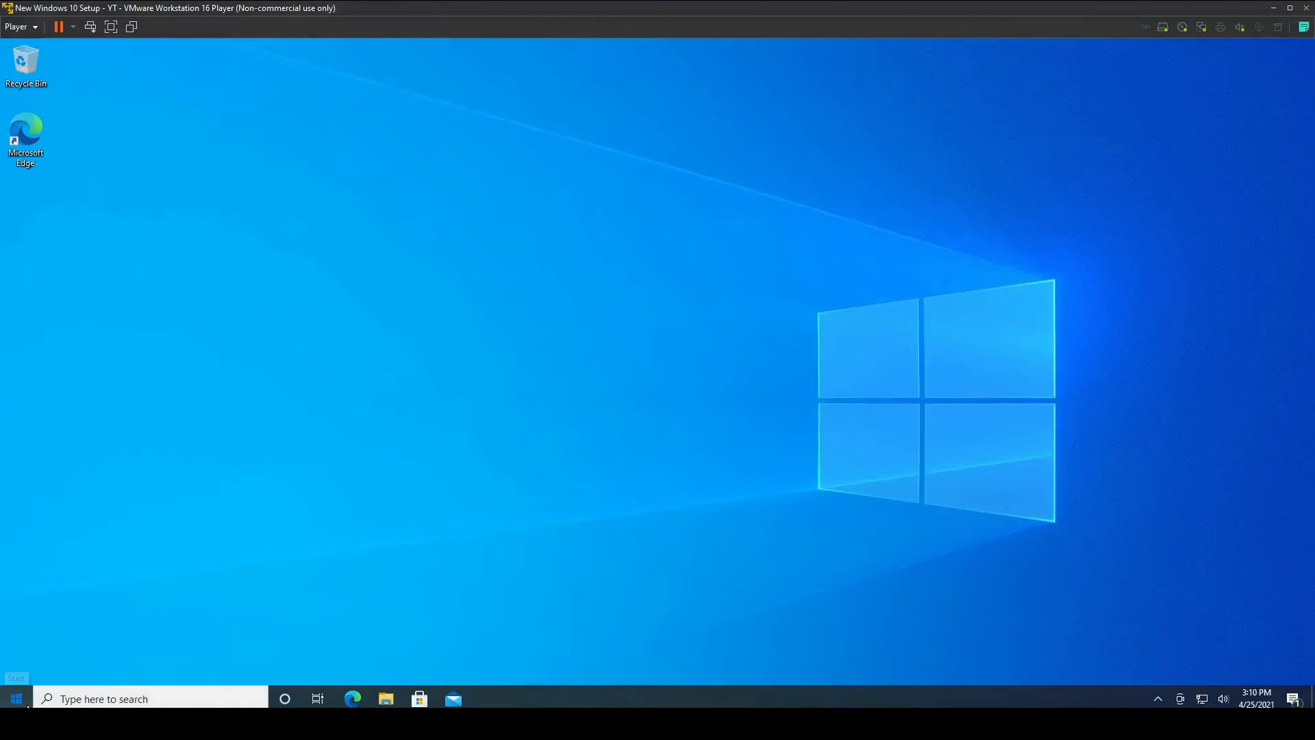
click(766, 317)
Unpin Mail from the taskbar and order the remaining pinned apps as File Explorer, Microsoft Store, Microsoft Edge
drag(461, 693, 362, 703)
right_click(353, 696)
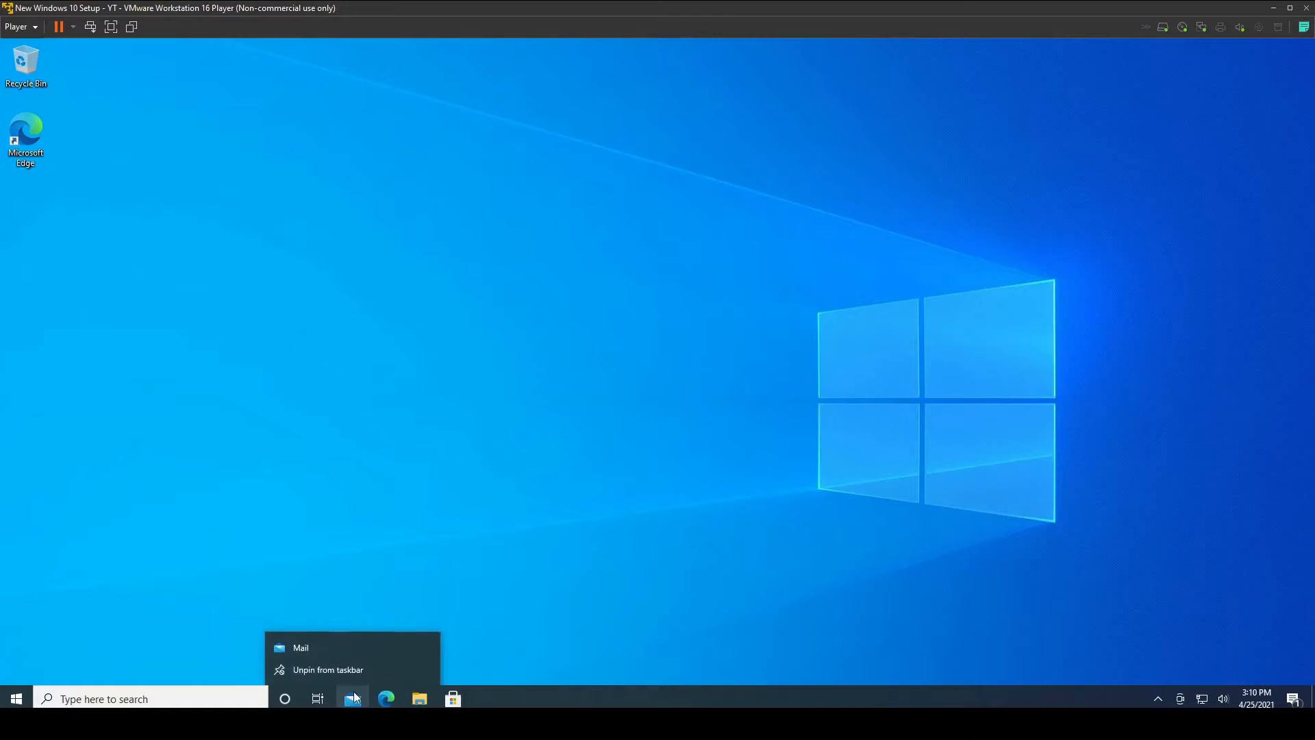
click(366, 673)
drag(416, 697, 355, 698)
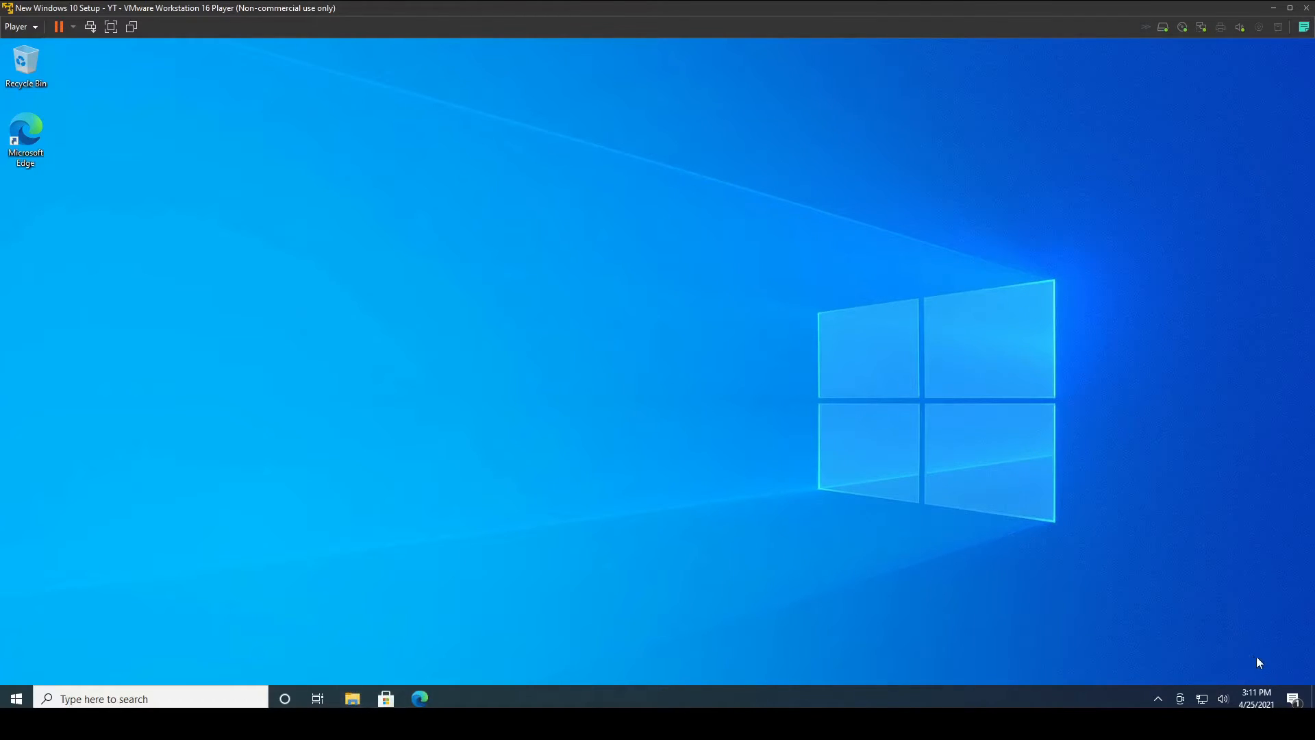
Turn Bluetooth off from the expanded quick actions in the notification center and clear all notifications
click(1157, 698)
click(1293, 698)
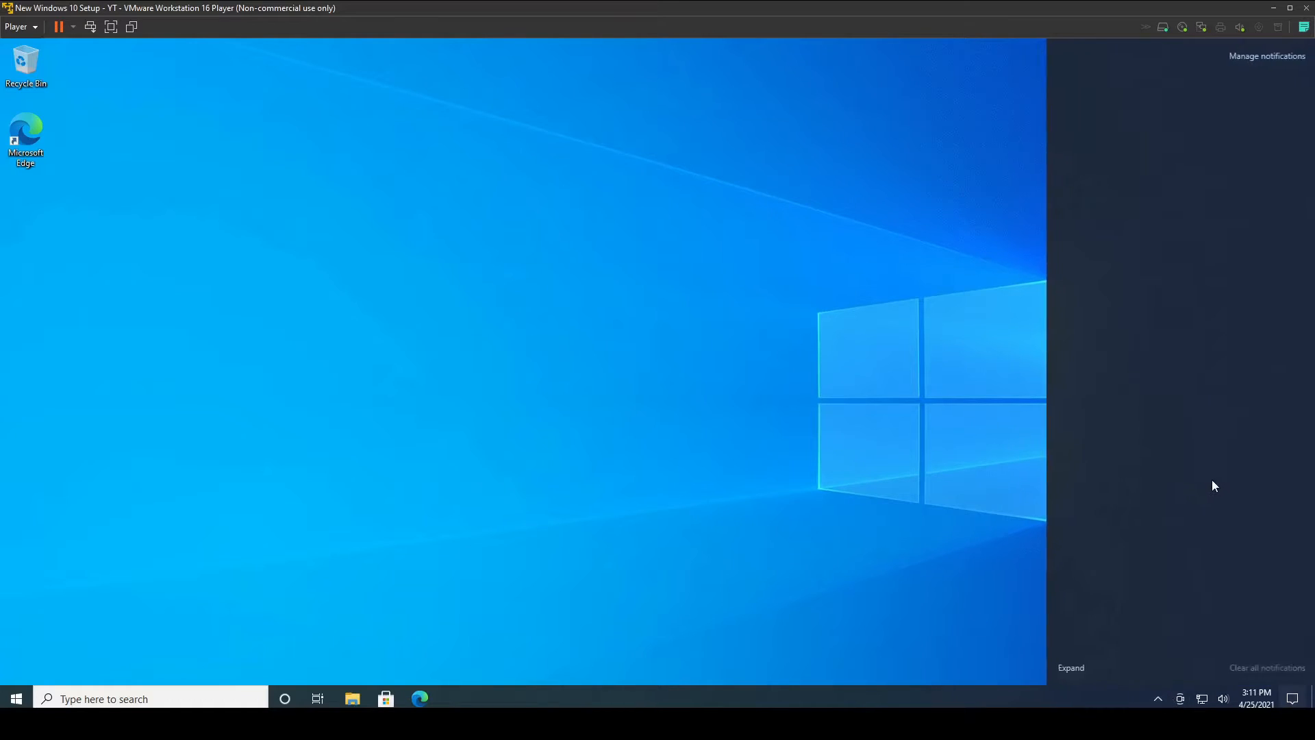
click(1070, 620)
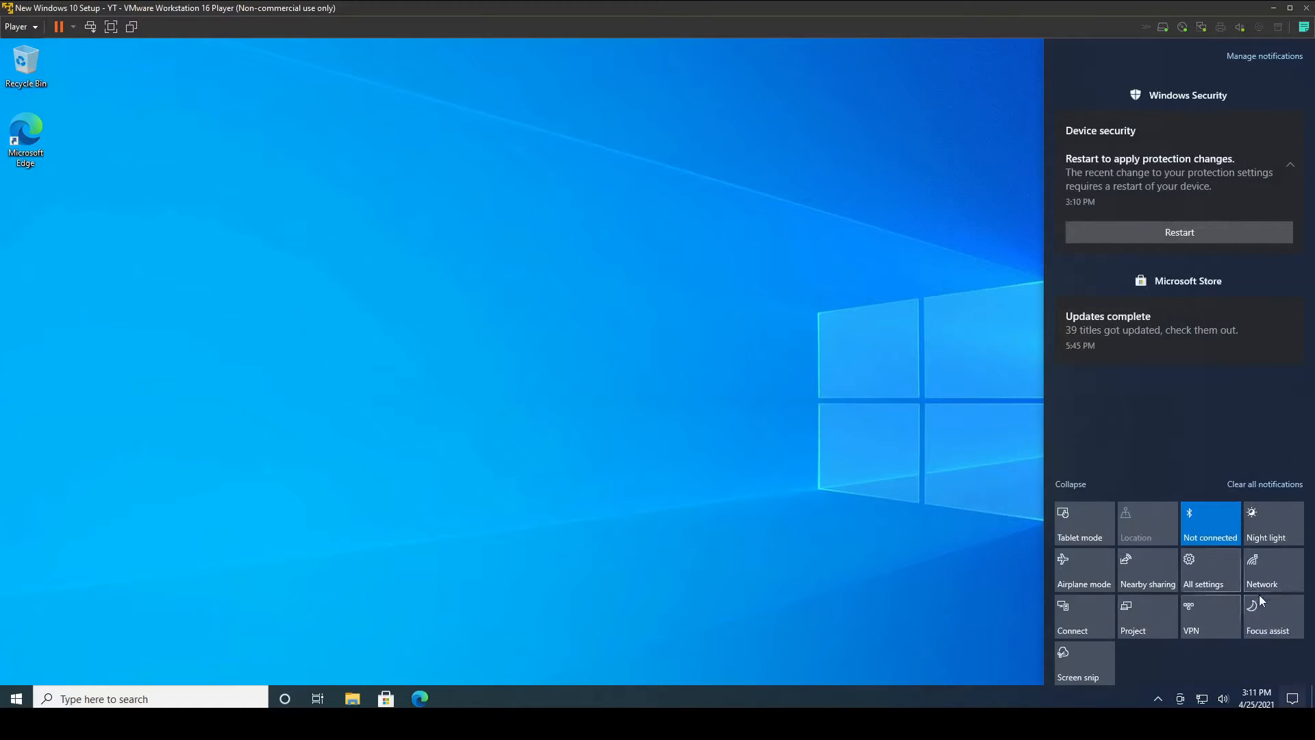
click(1233, 504)
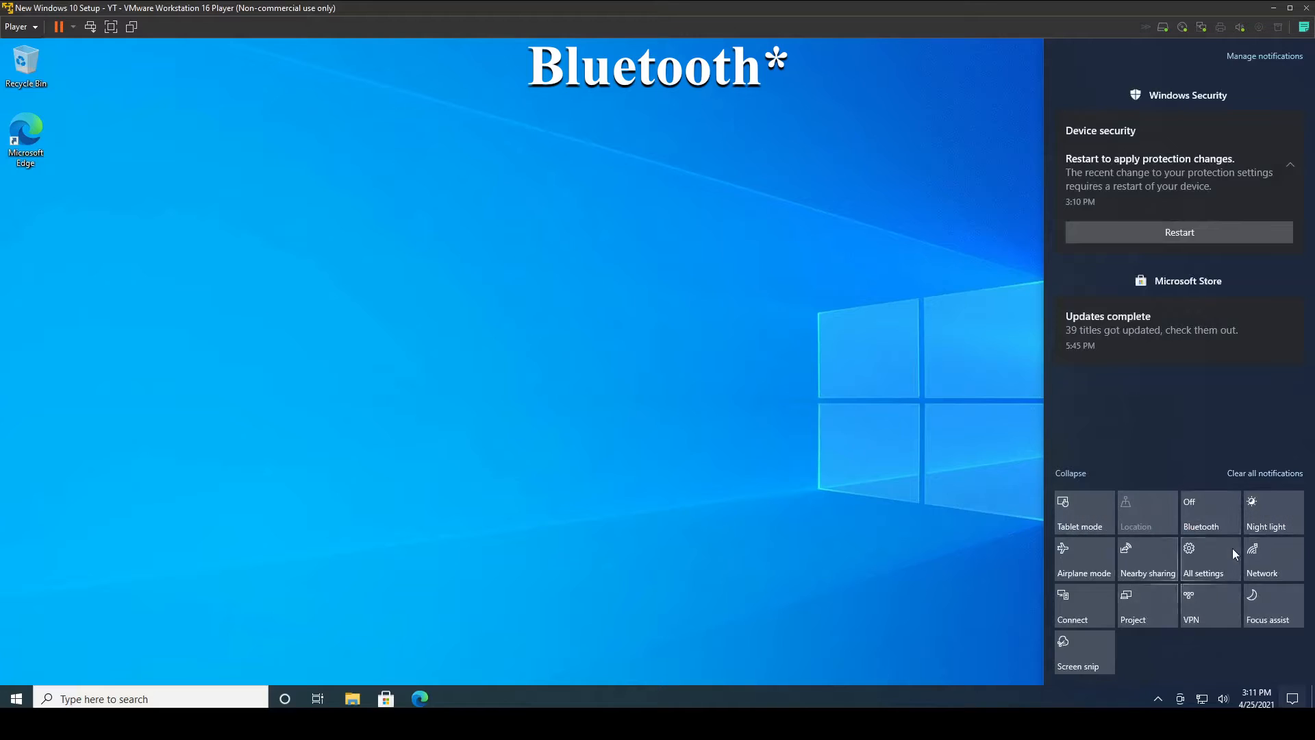
click(1268, 474)
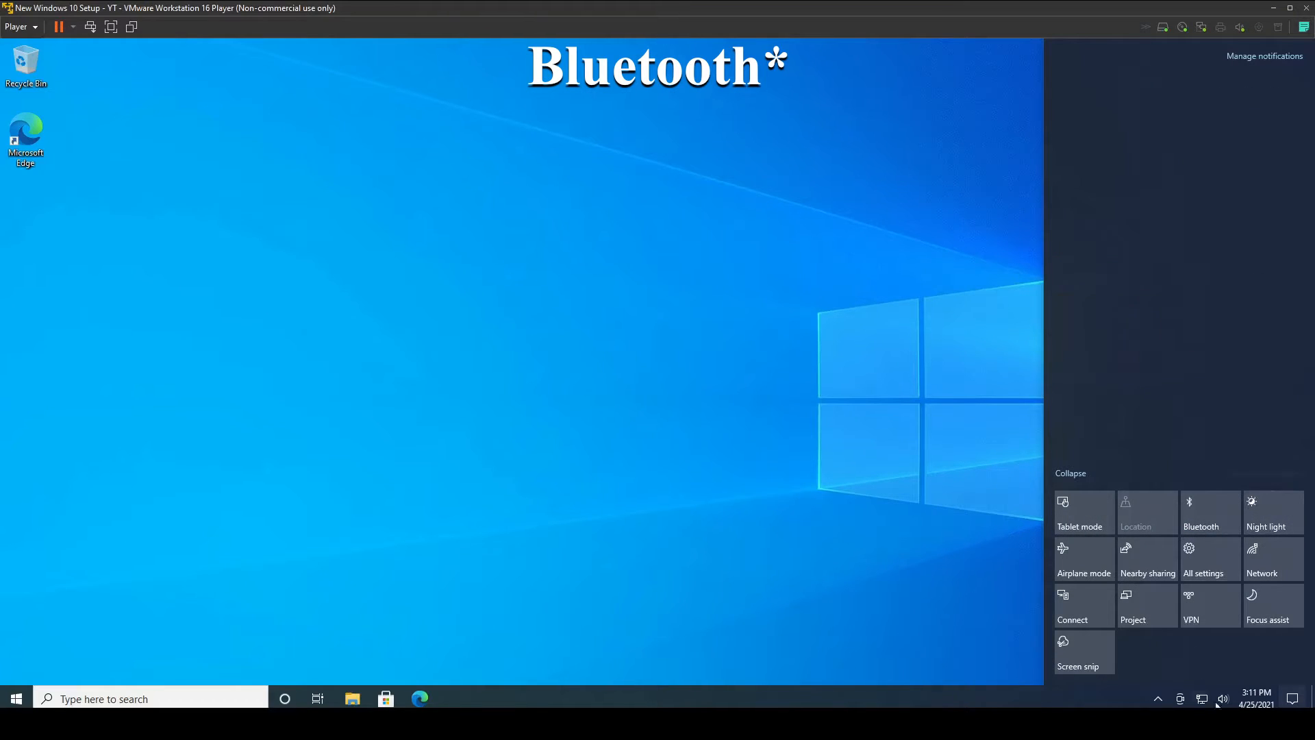
Remove the Tablet mode, VPN, Nearby sharing, Network, Project, Airplane mode, Location and Connect quick actions from the notification center
right_click(1089, 568)
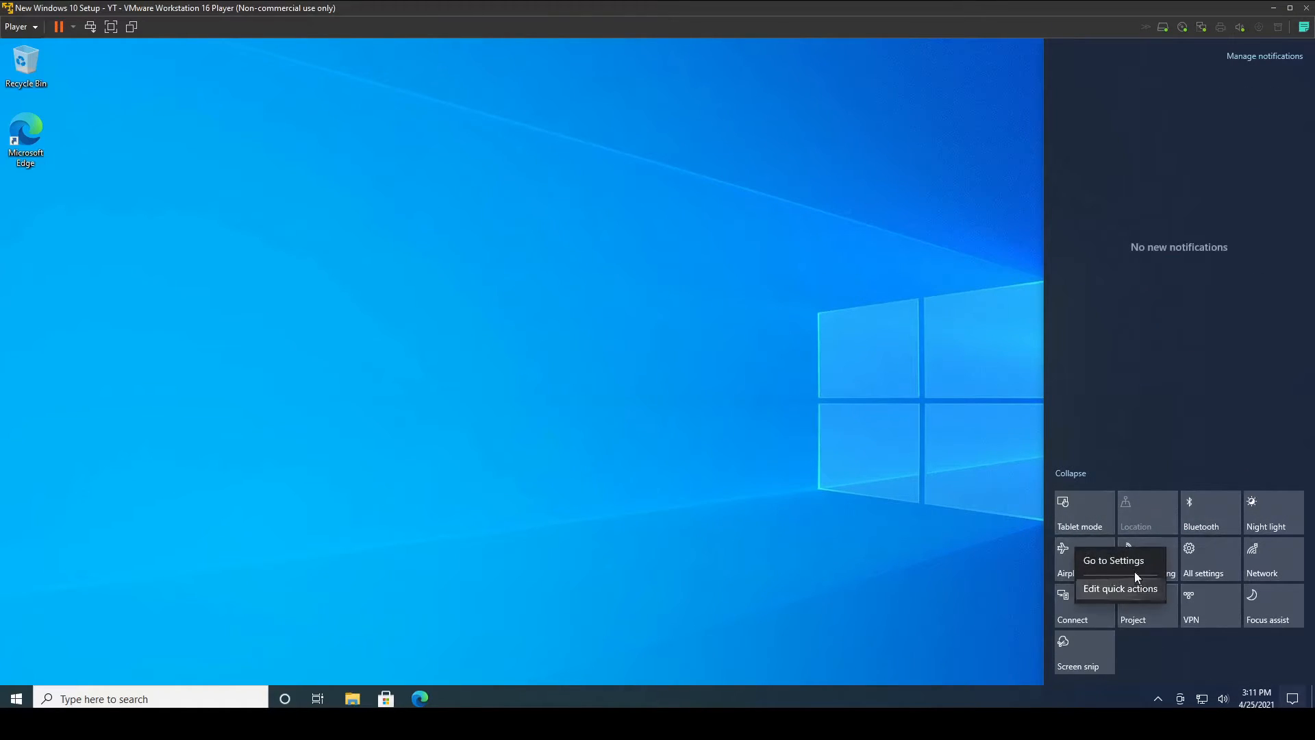
click(1126, 590)
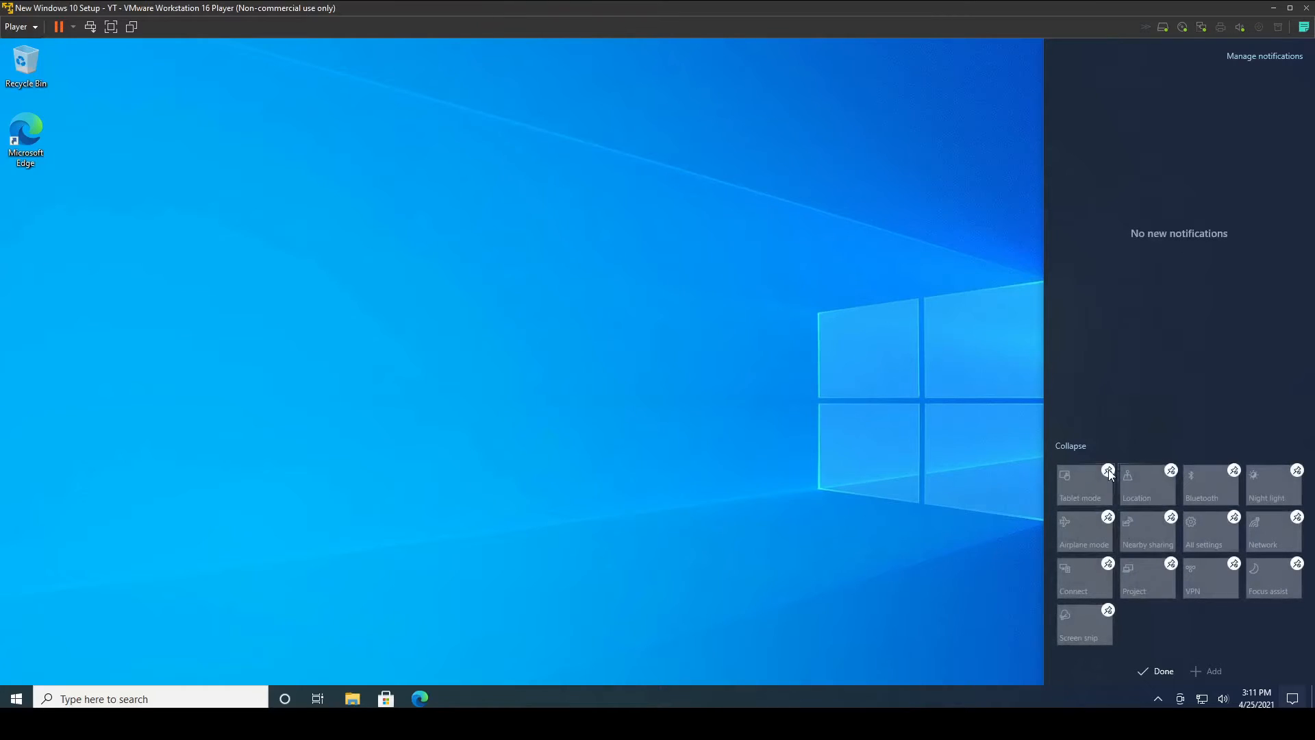
click(1108, 471)
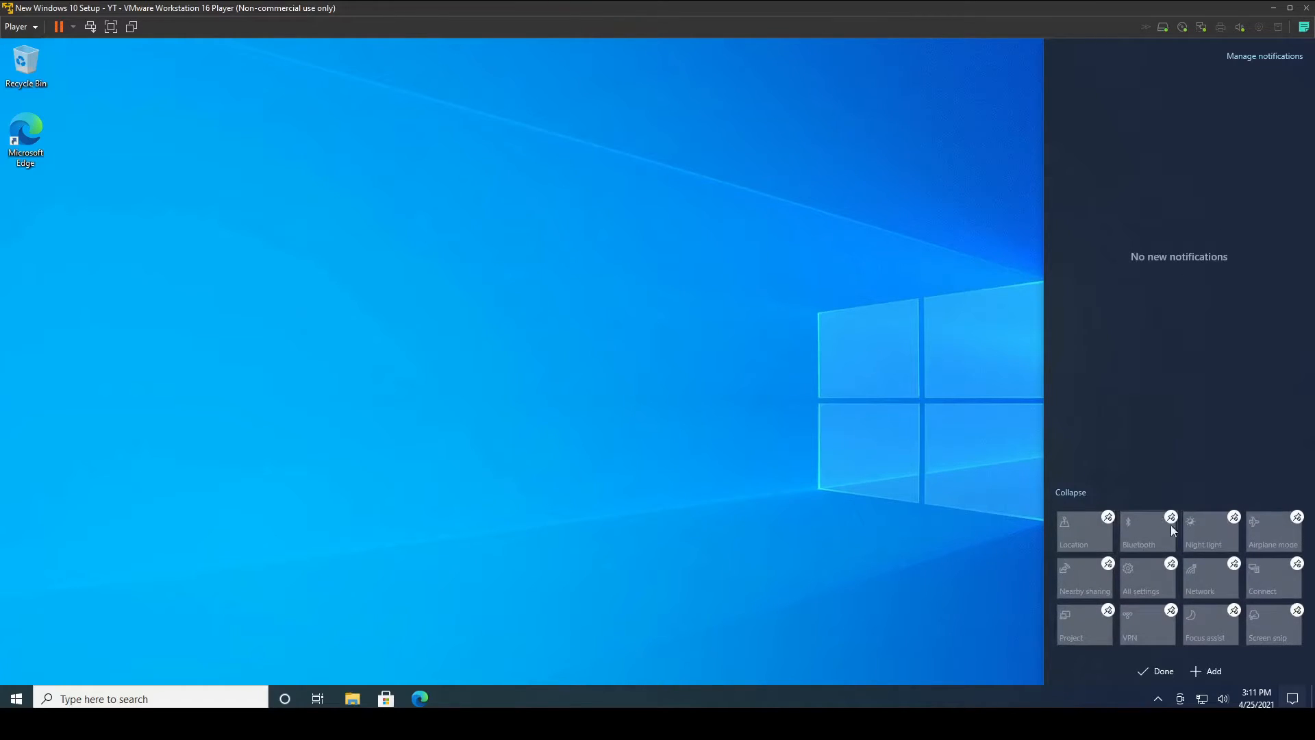
click(1168, 610)
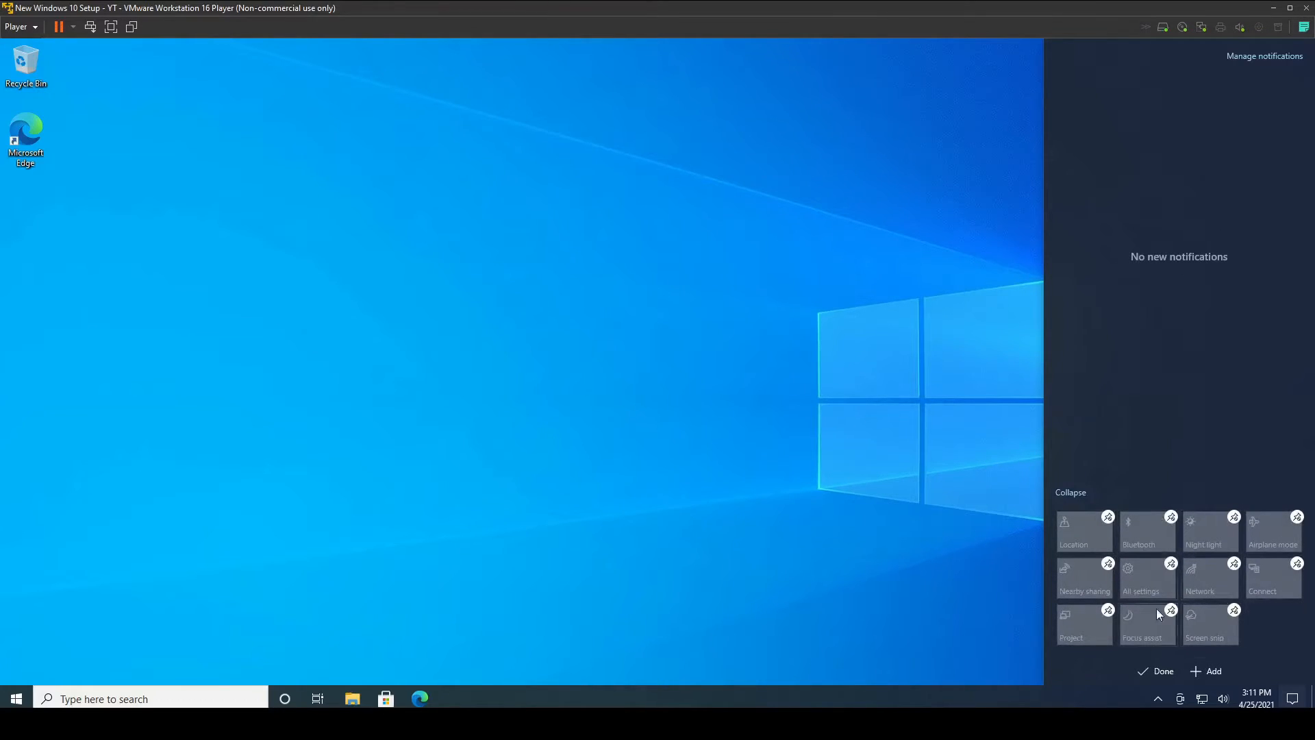
click(1109, 564)
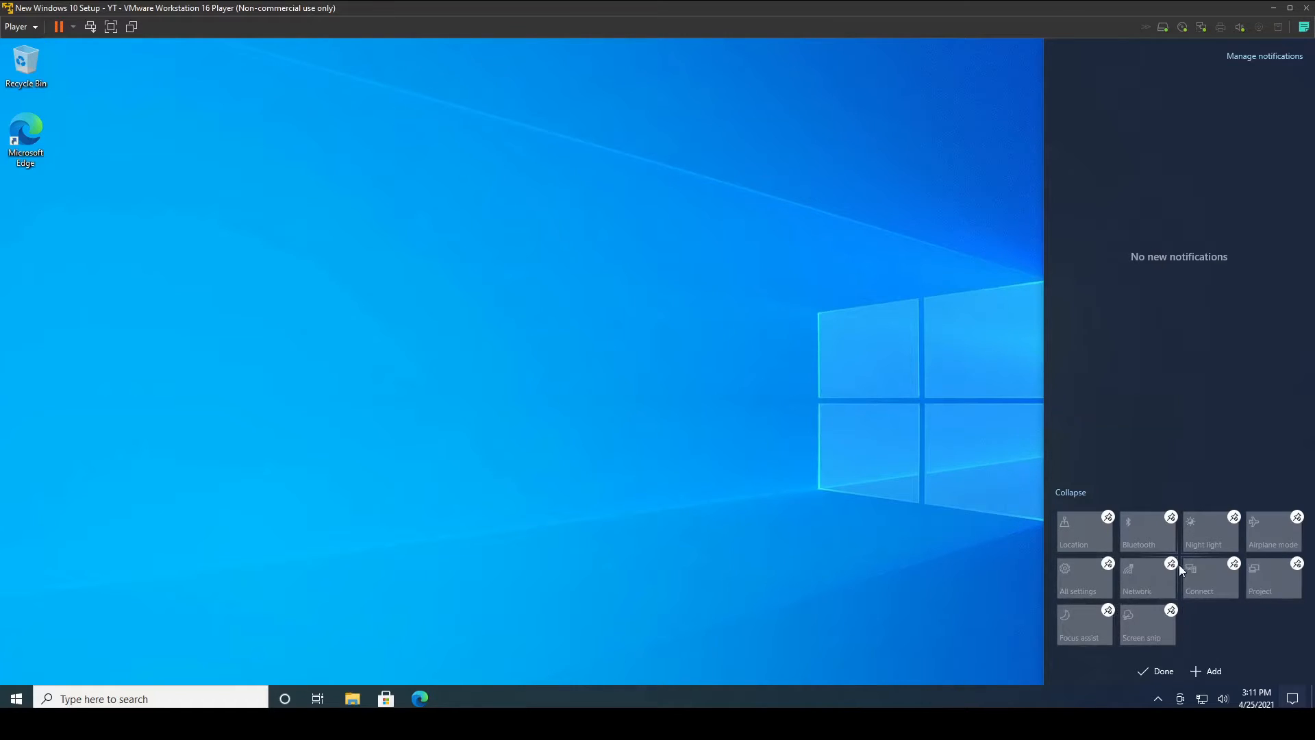
click(1170, 562)
click(1235, 563)
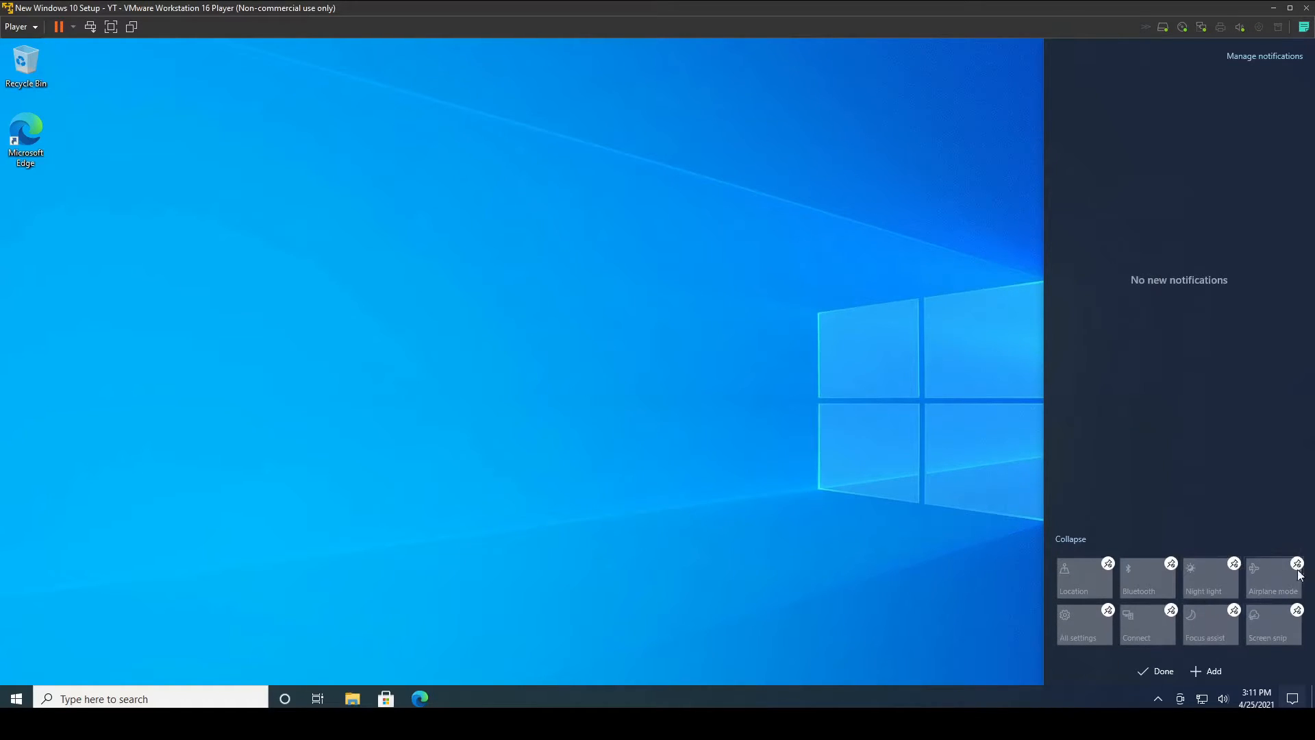
click(1297, 563)
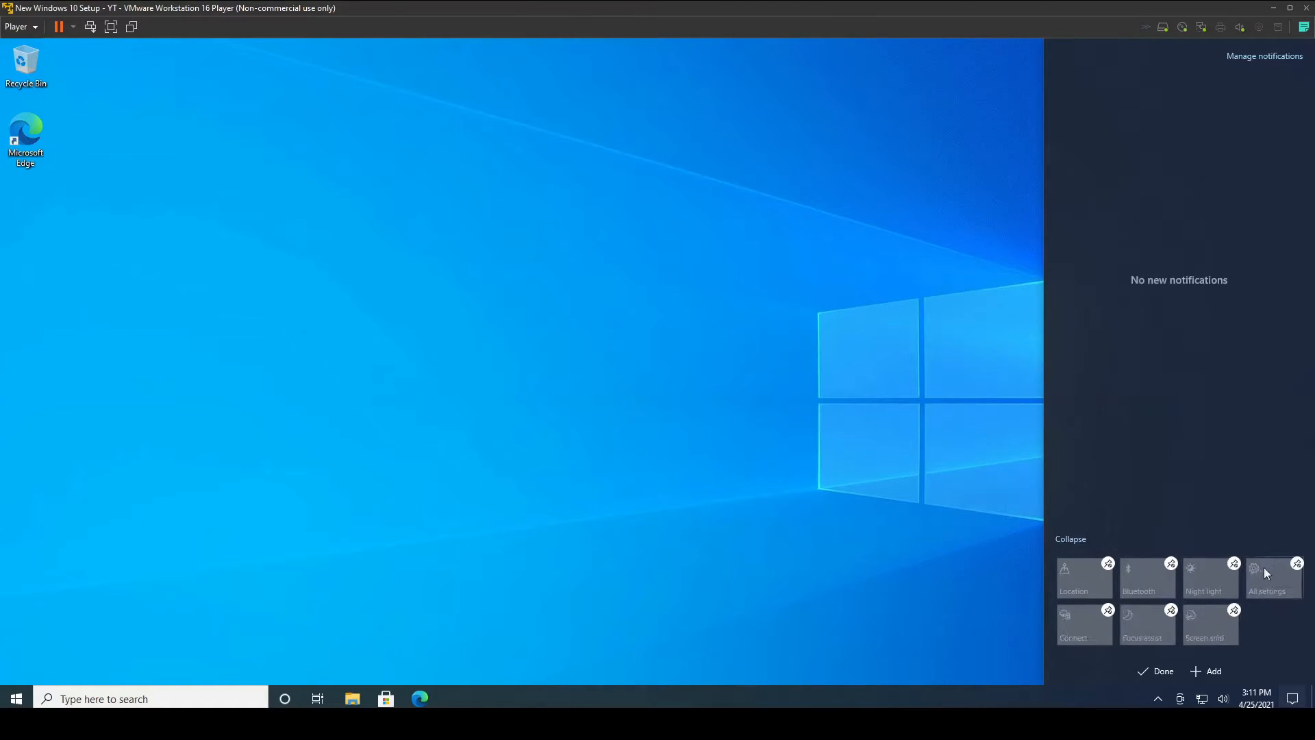
click(1107, 564)
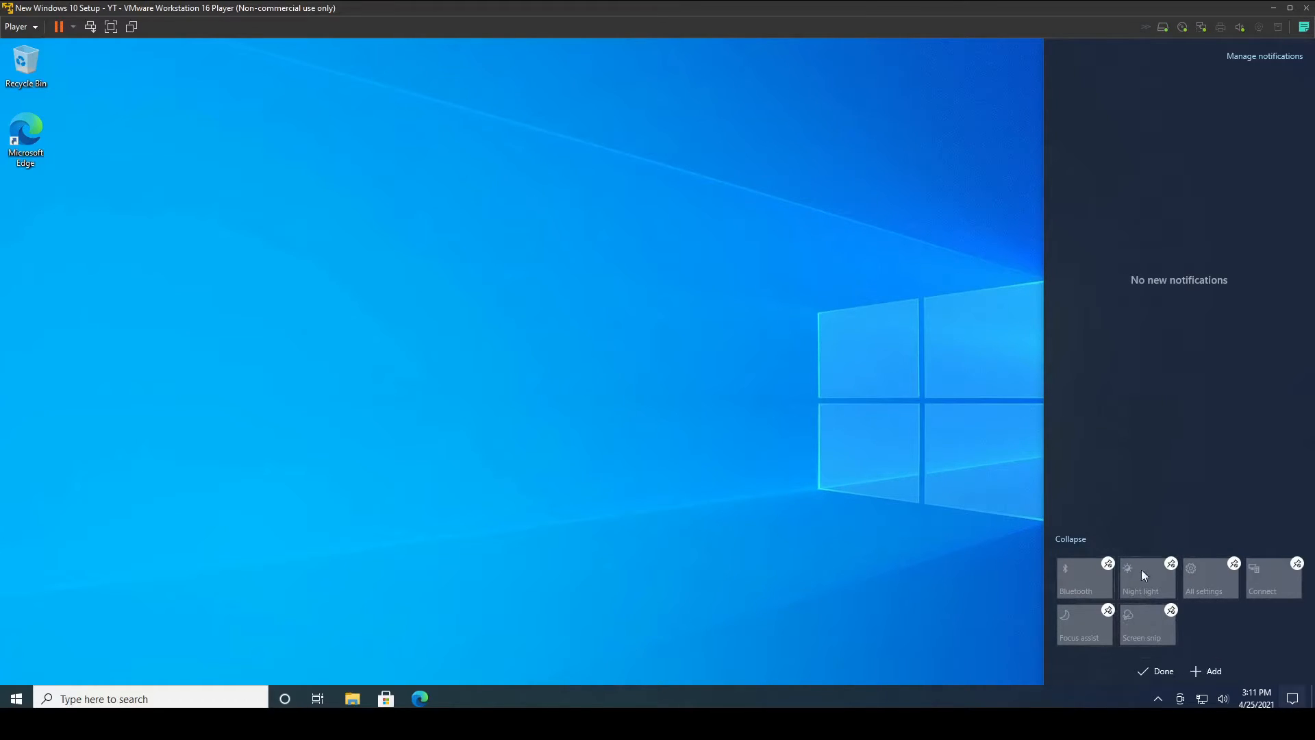
click(1296, 563)
click(1157, 671)
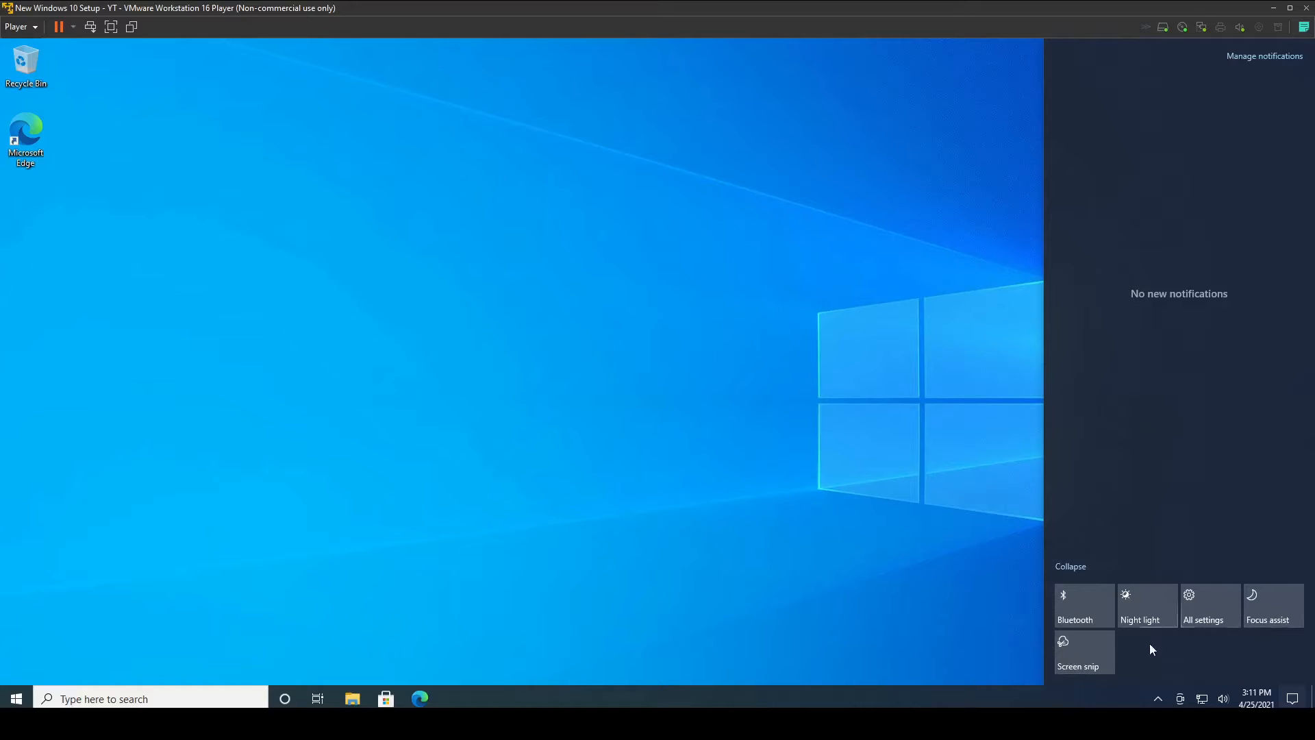
Close the notification center and refresh the desktop
click(782, 498)
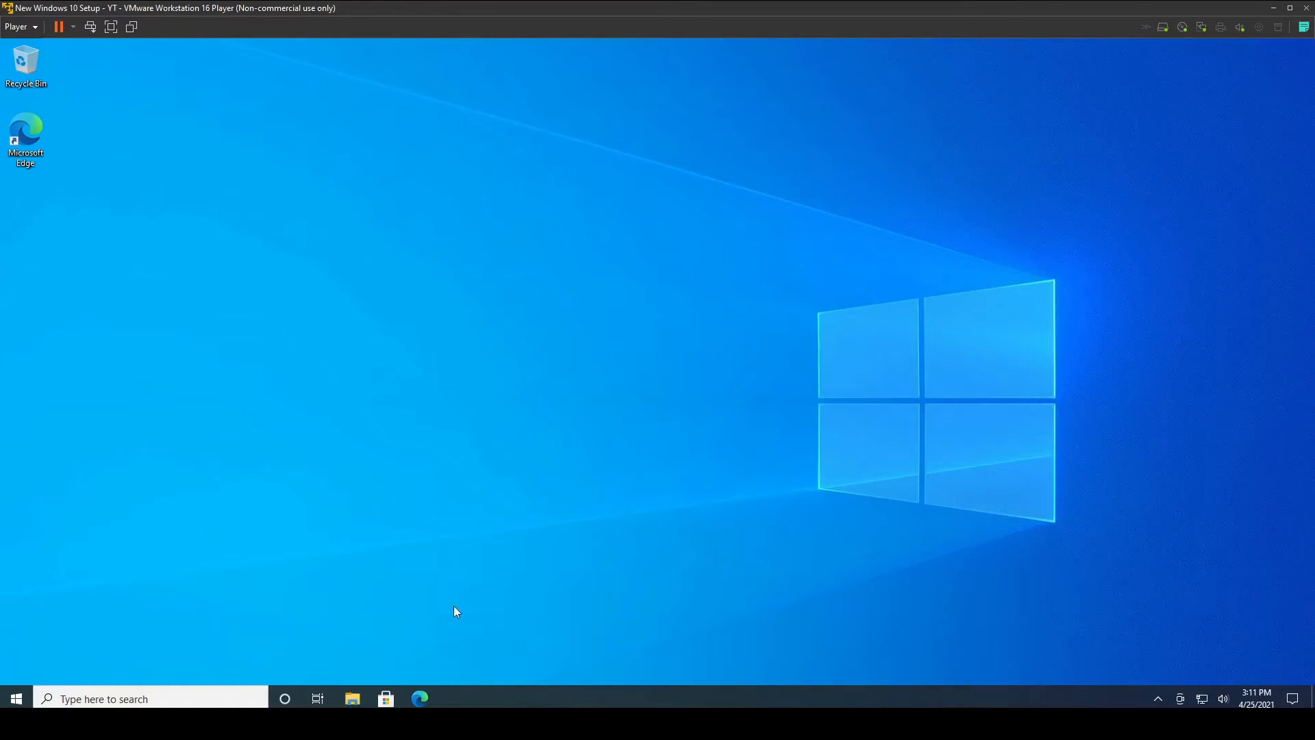
right_click(674, 278)
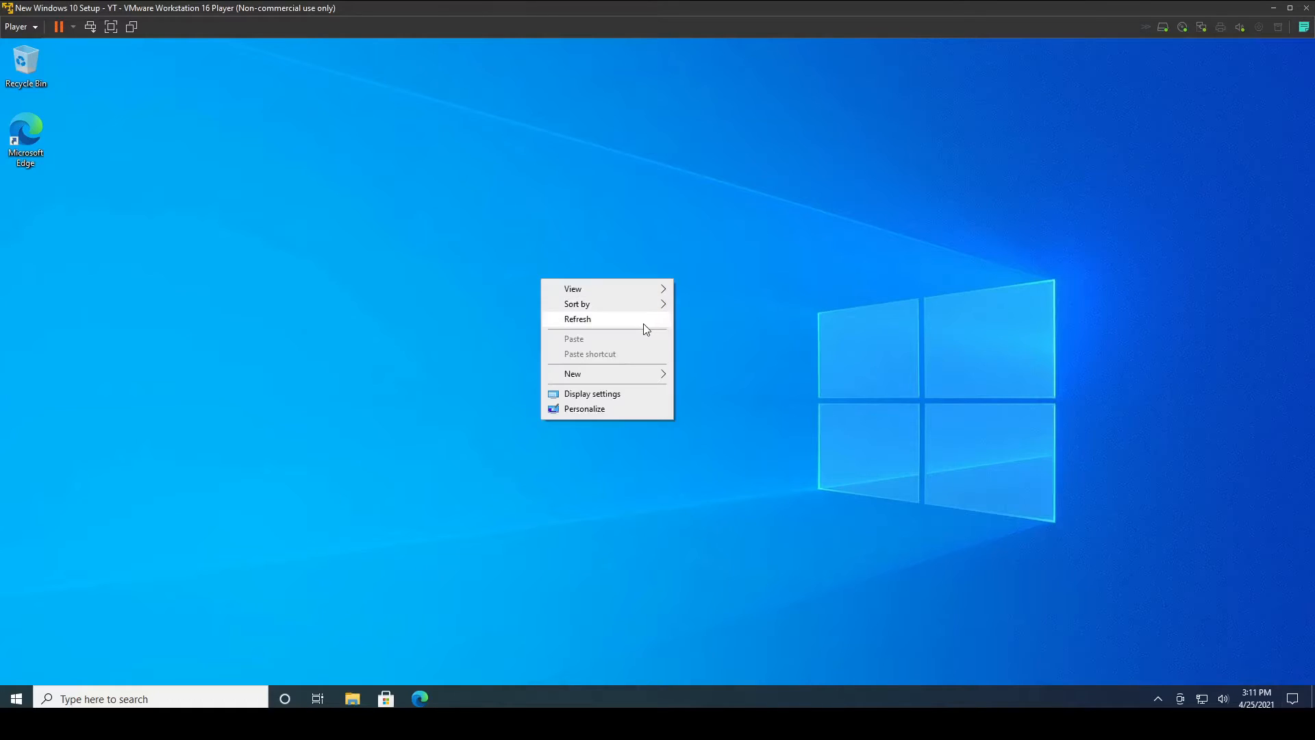
click(643, 322)
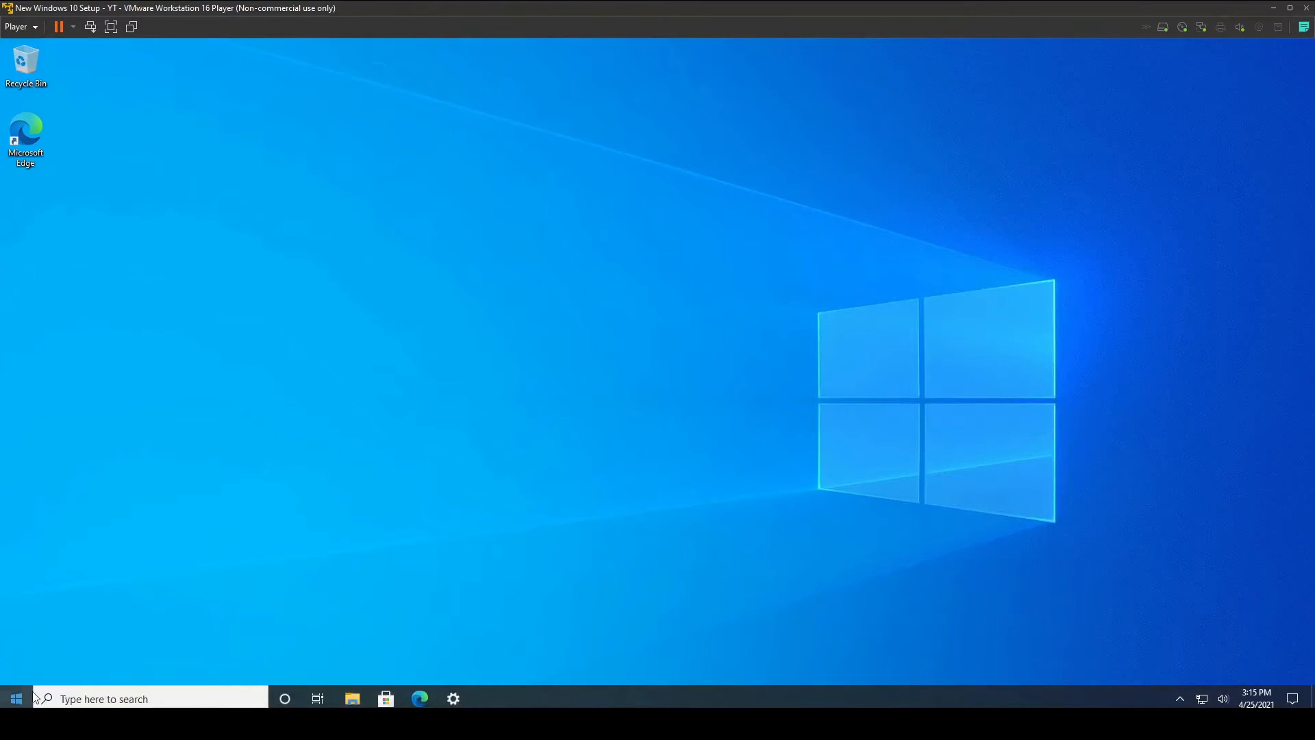
Turn on the notification for when the PC requires a restart to finish updating, in the Windows Update advanced options
click(16, 698)
click(17, 679)
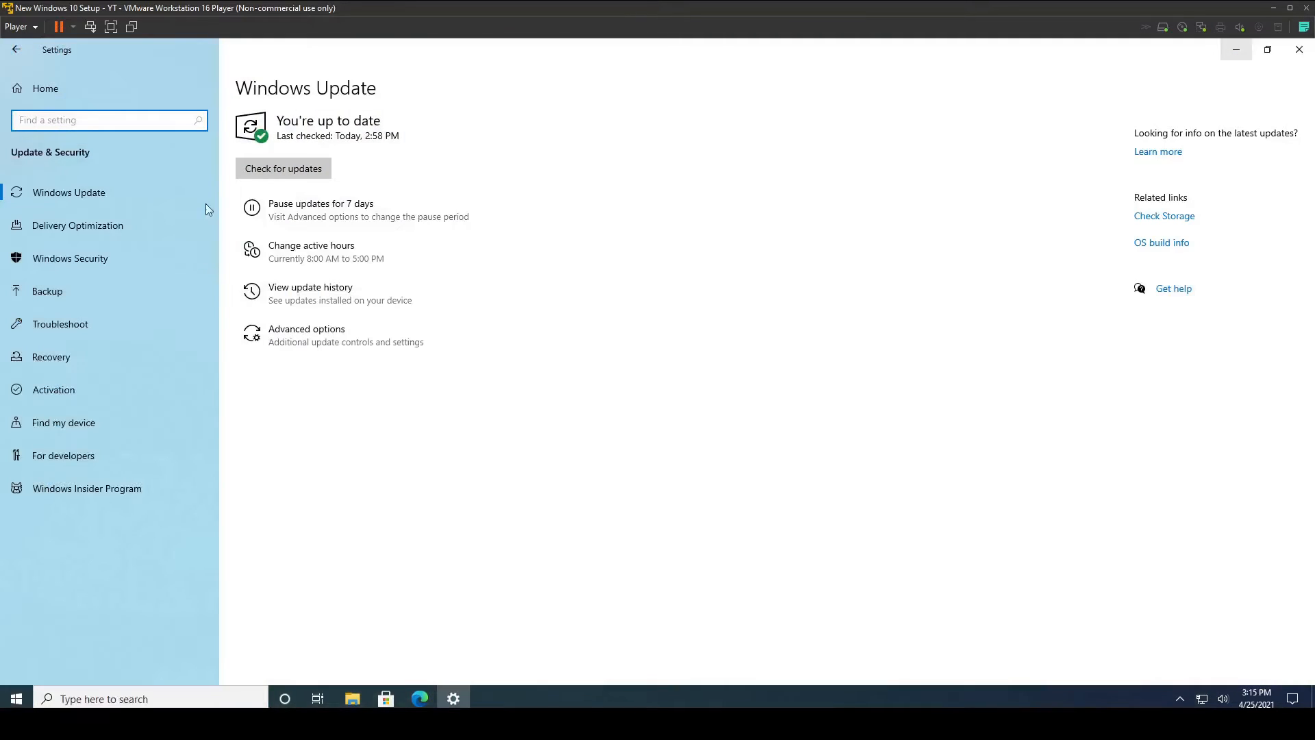
click(65, 89)
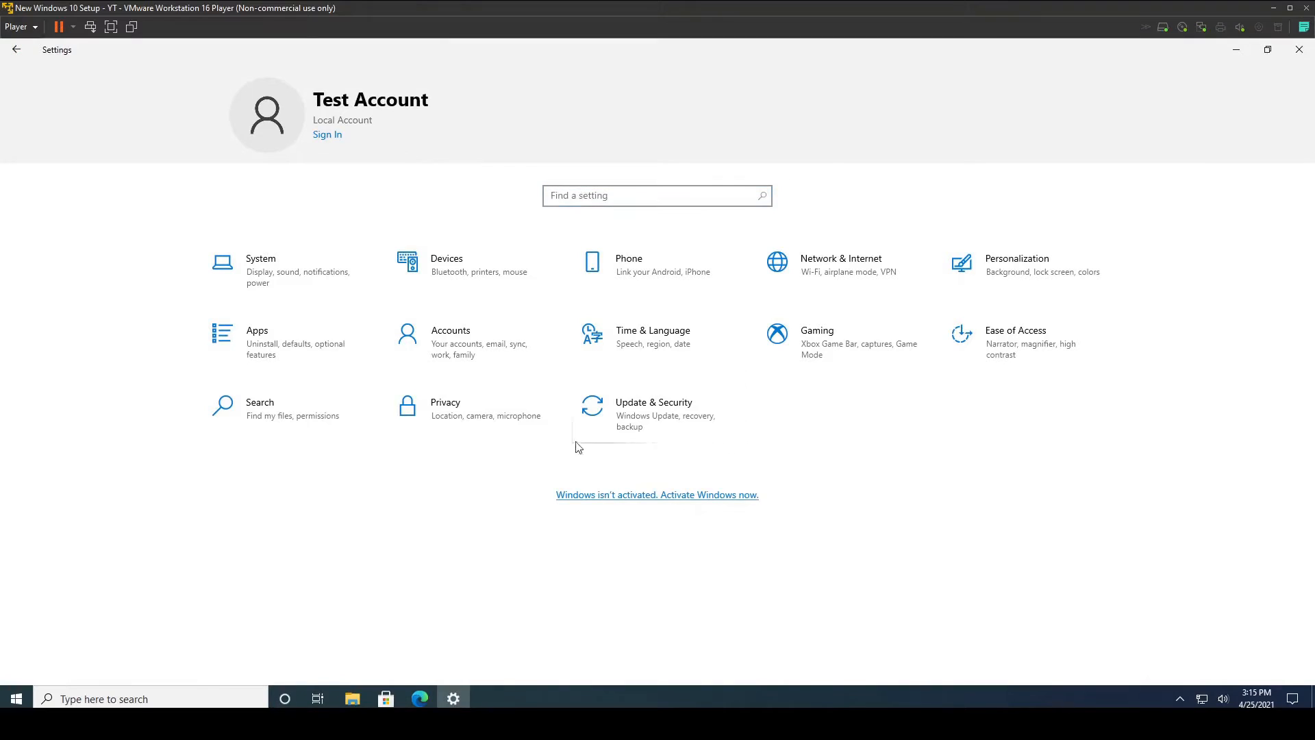
click(676, 437)
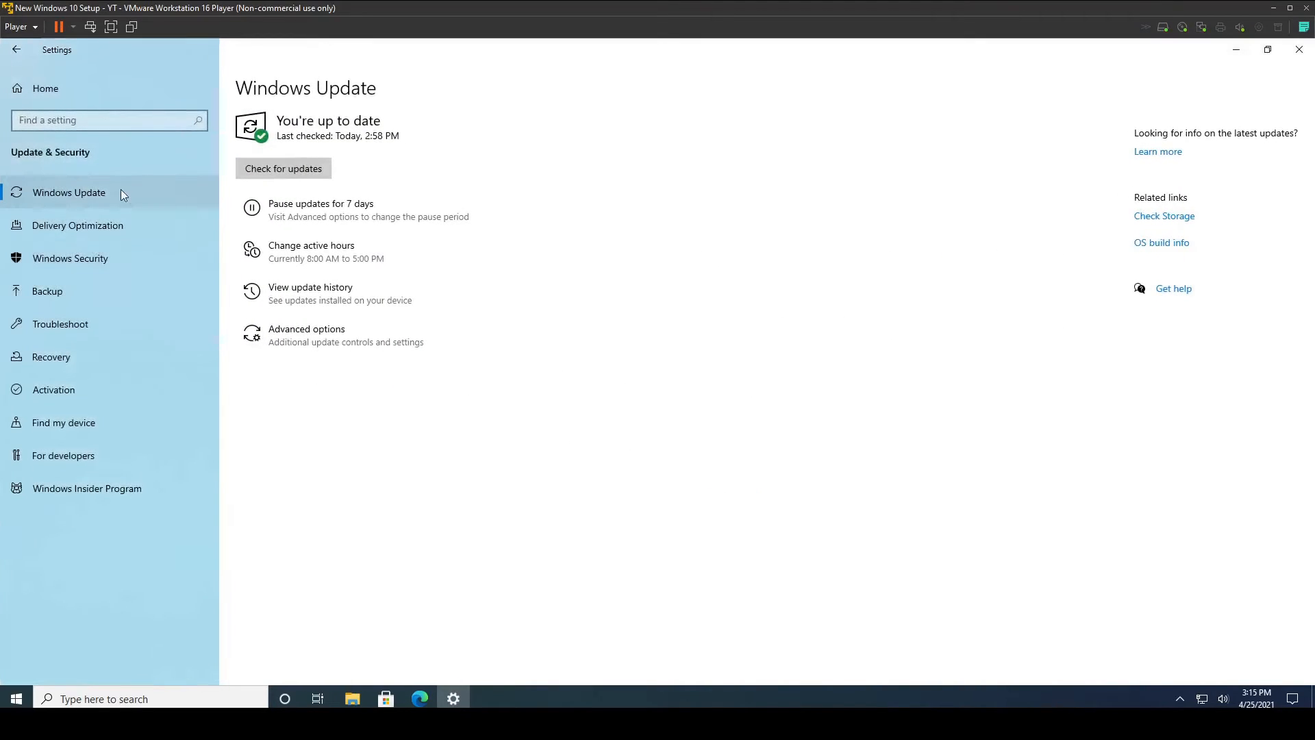
click(357, 346)
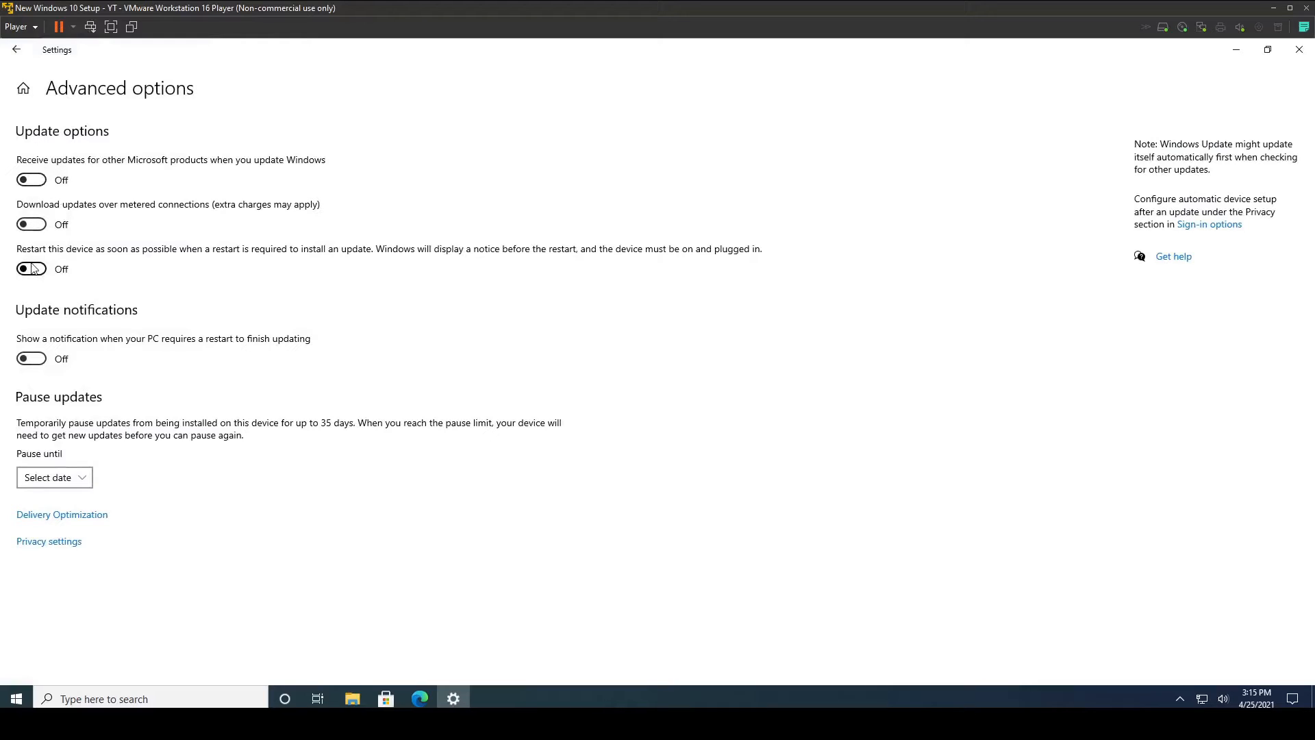
click(40, 359)
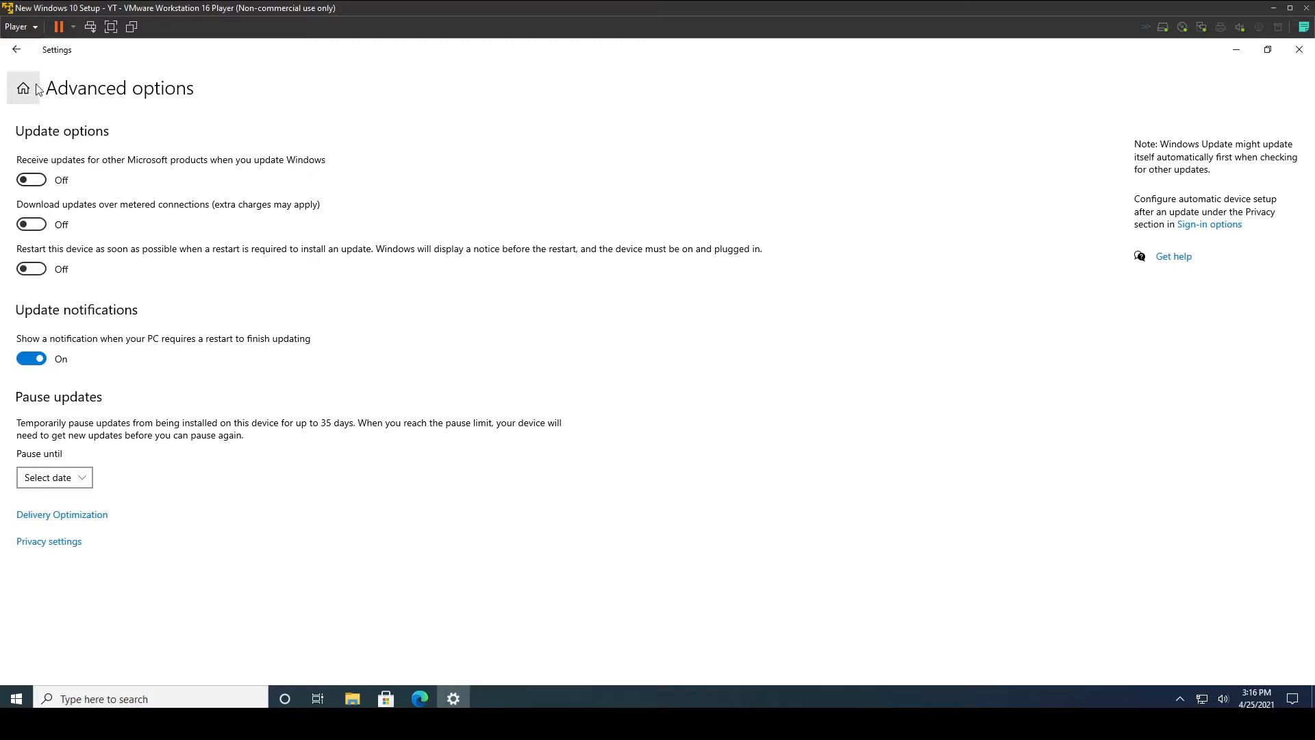
click(16, 50)
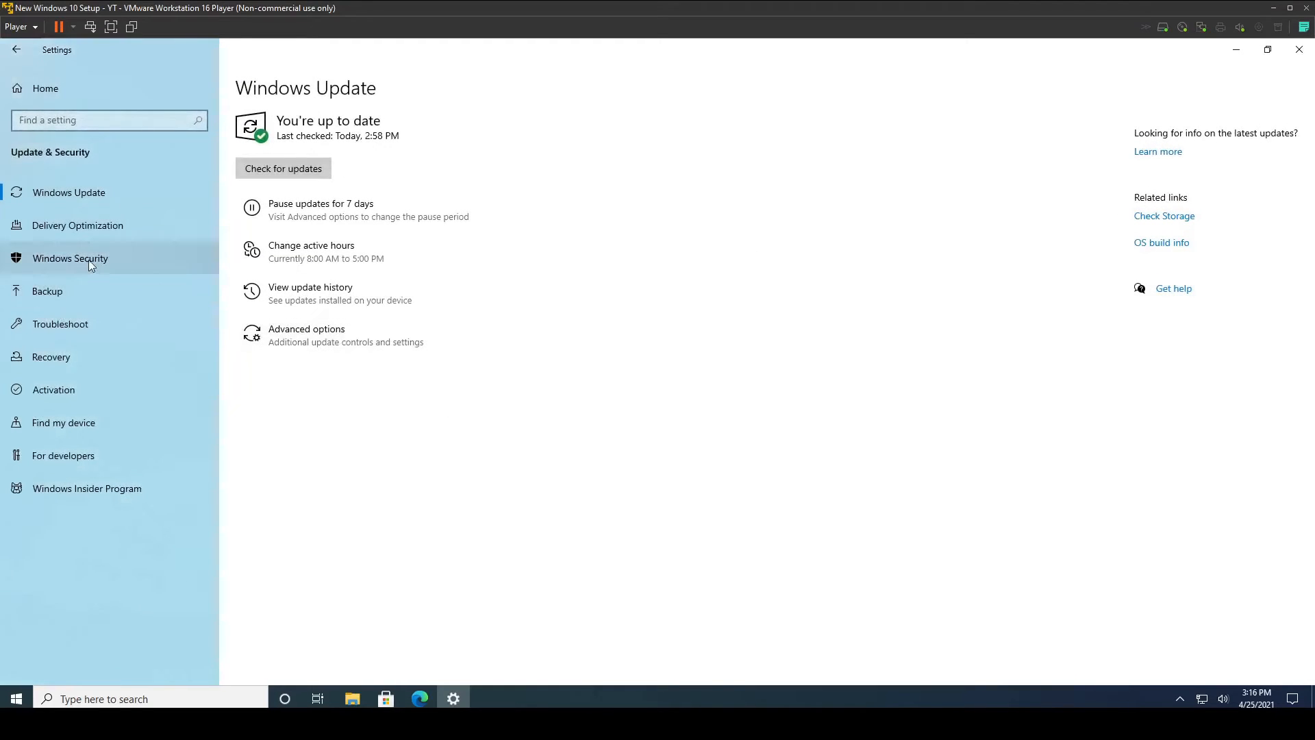
Turn off Allow downloads from other PCs under Delivery Optimization and close Settings
click(82, 226)
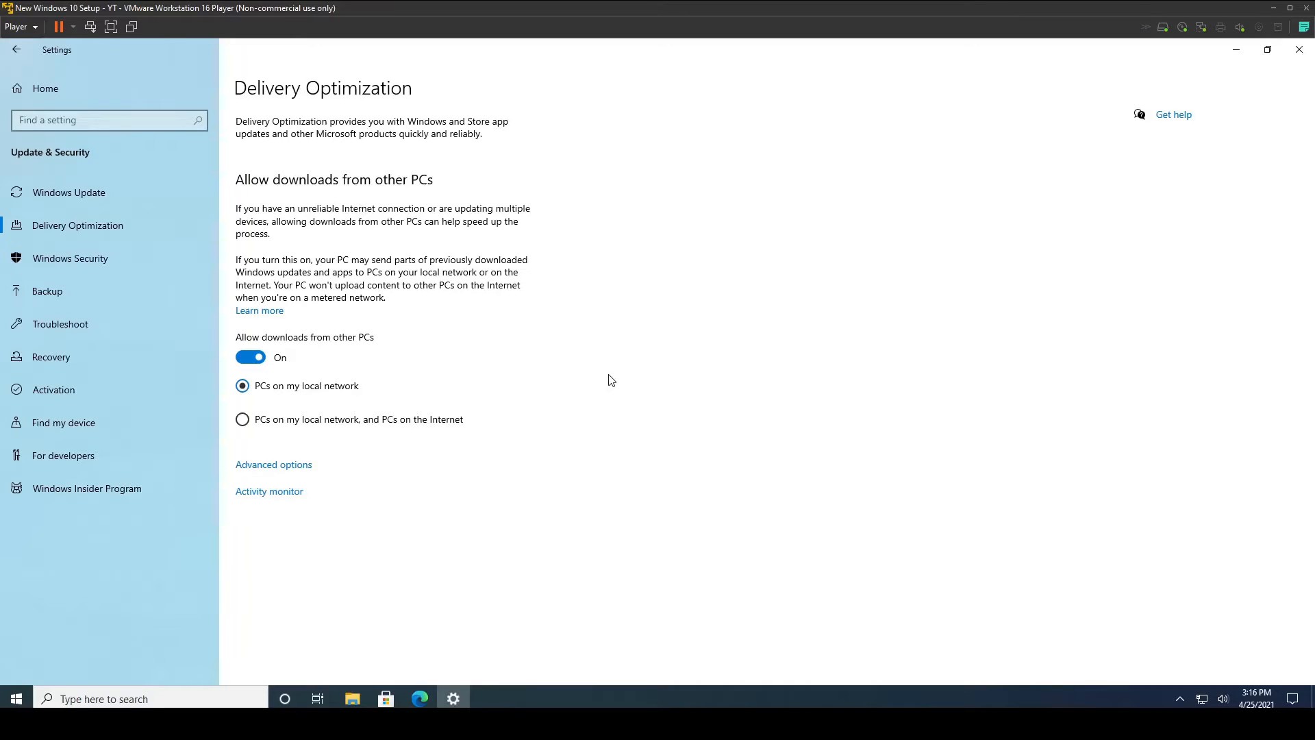
click(255, 356)
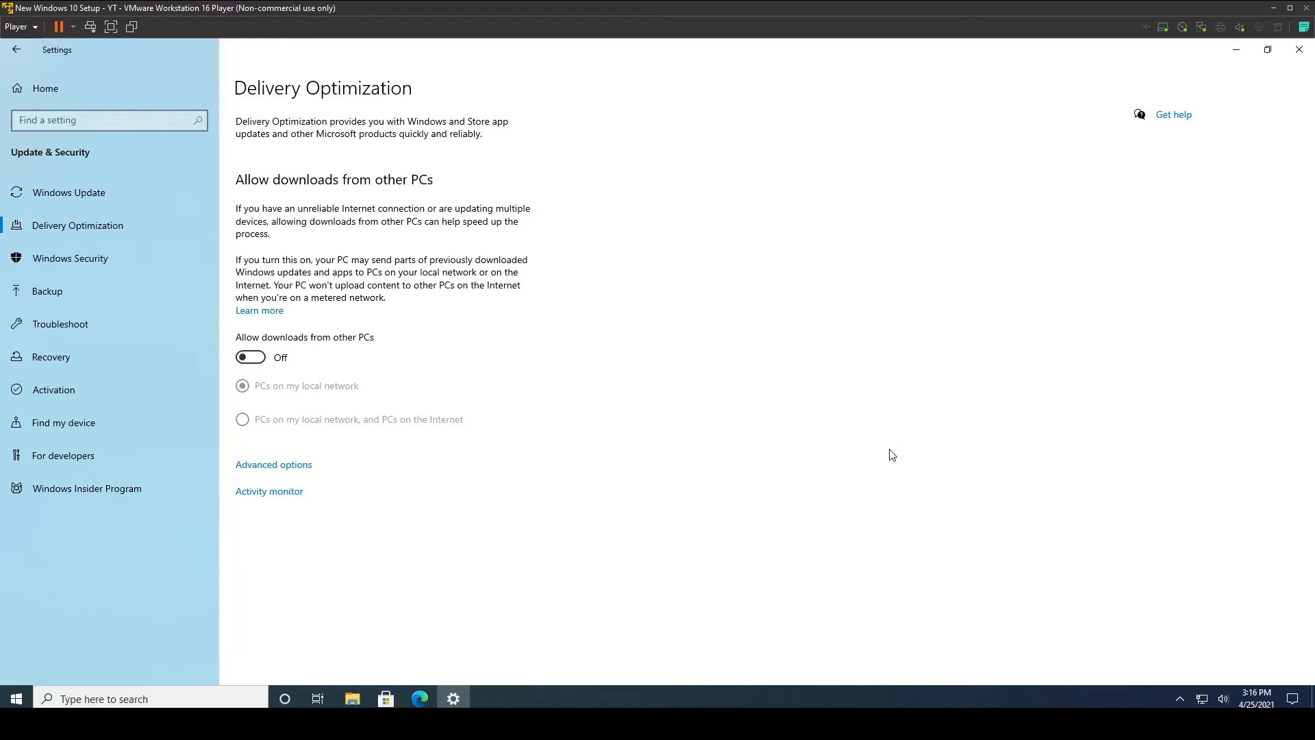
click(128, 260)
click(85, 299)
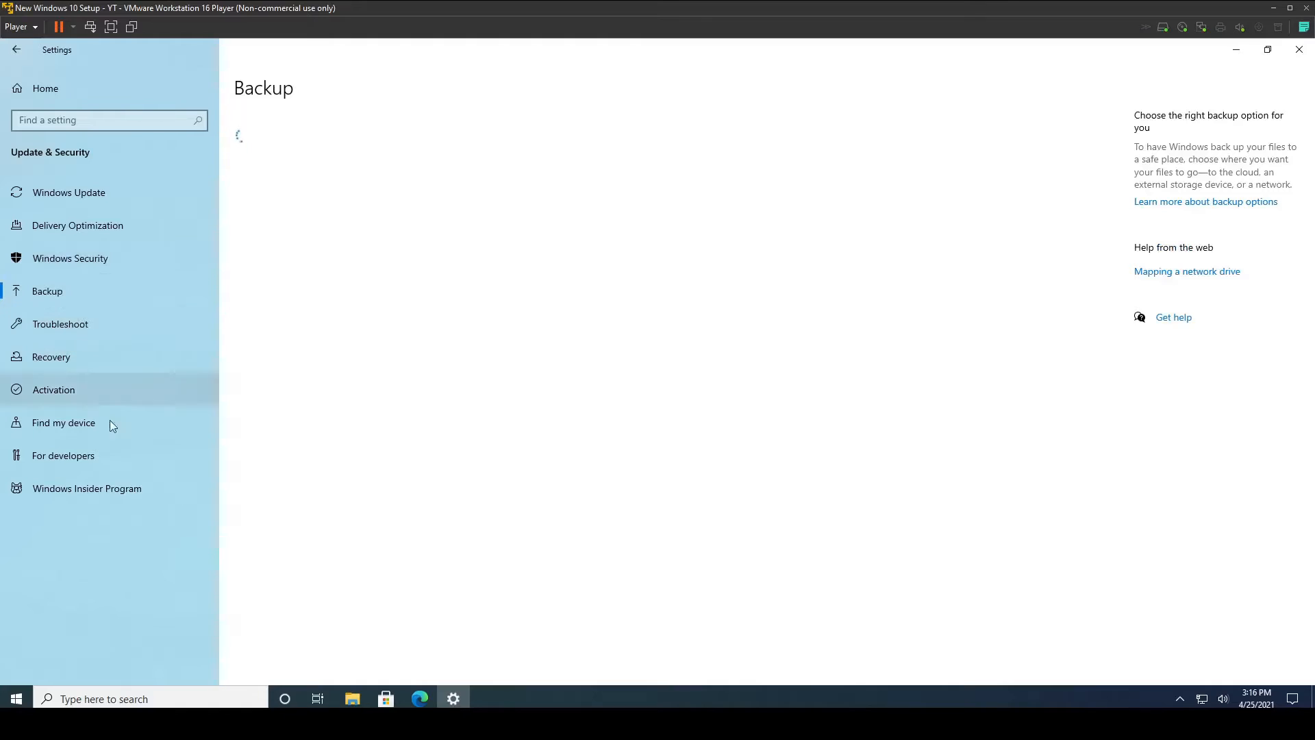
click(92, 76)
click(1300, 49)
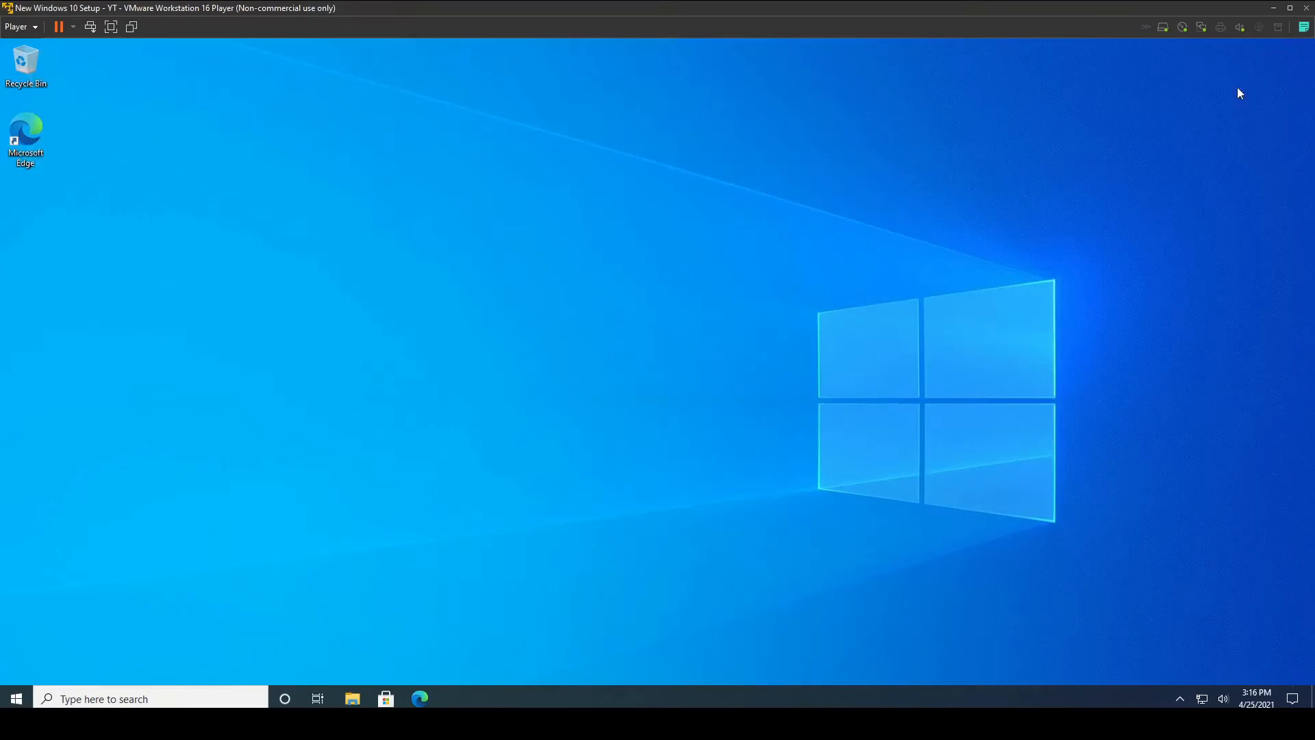
Open Control Panel and review the installed programs in Programs and Features
key(super)
text(control)
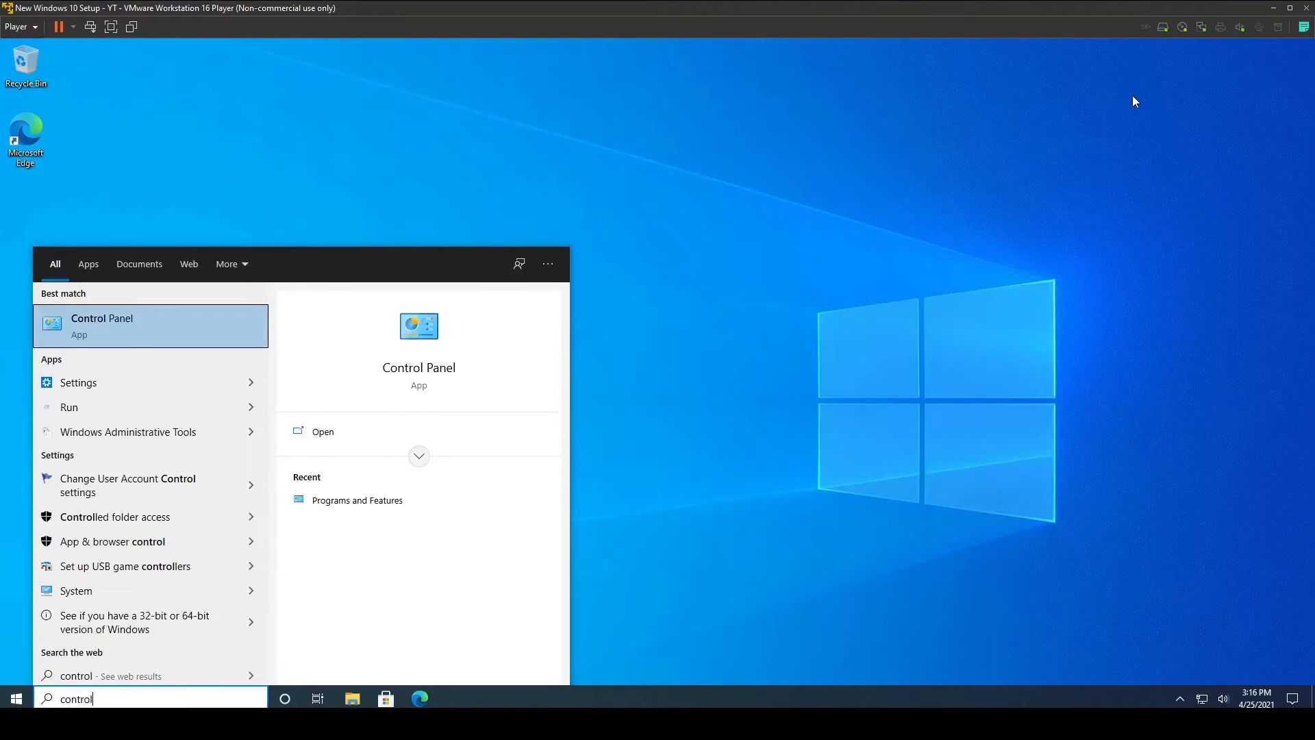
key(Return)
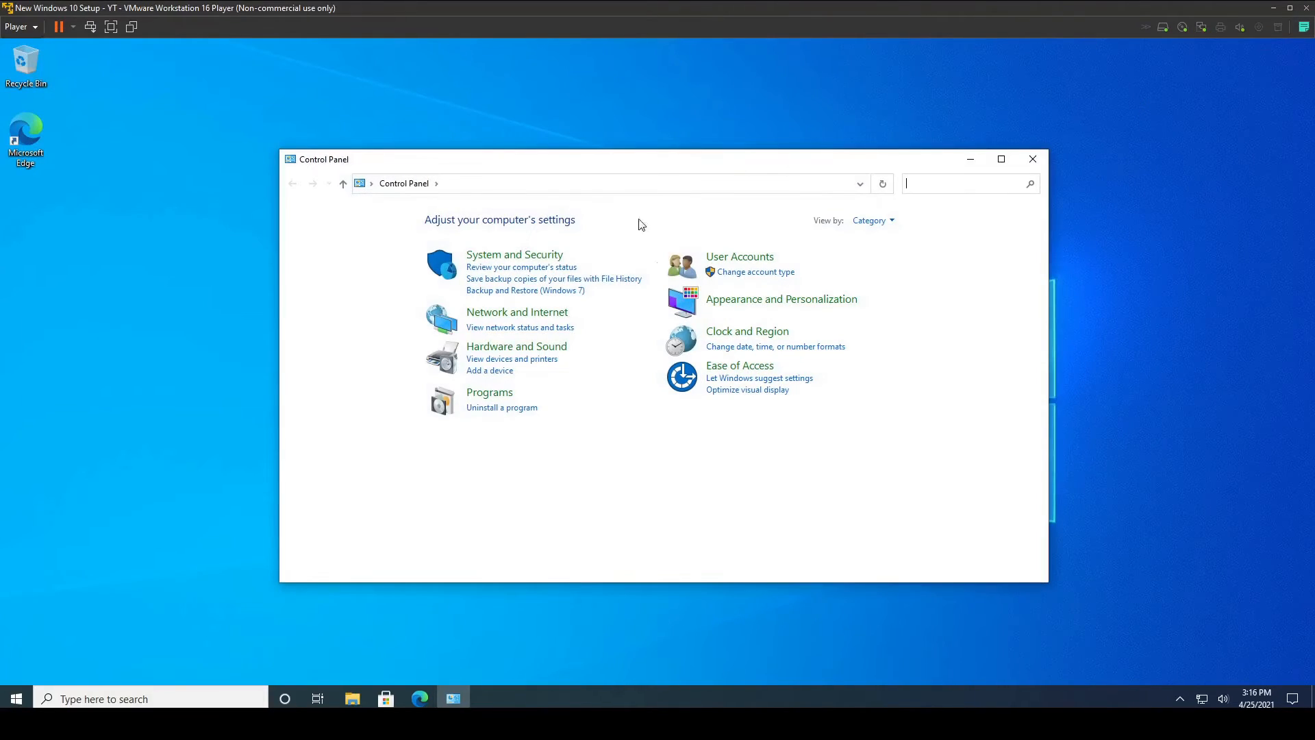
click(495, 394)
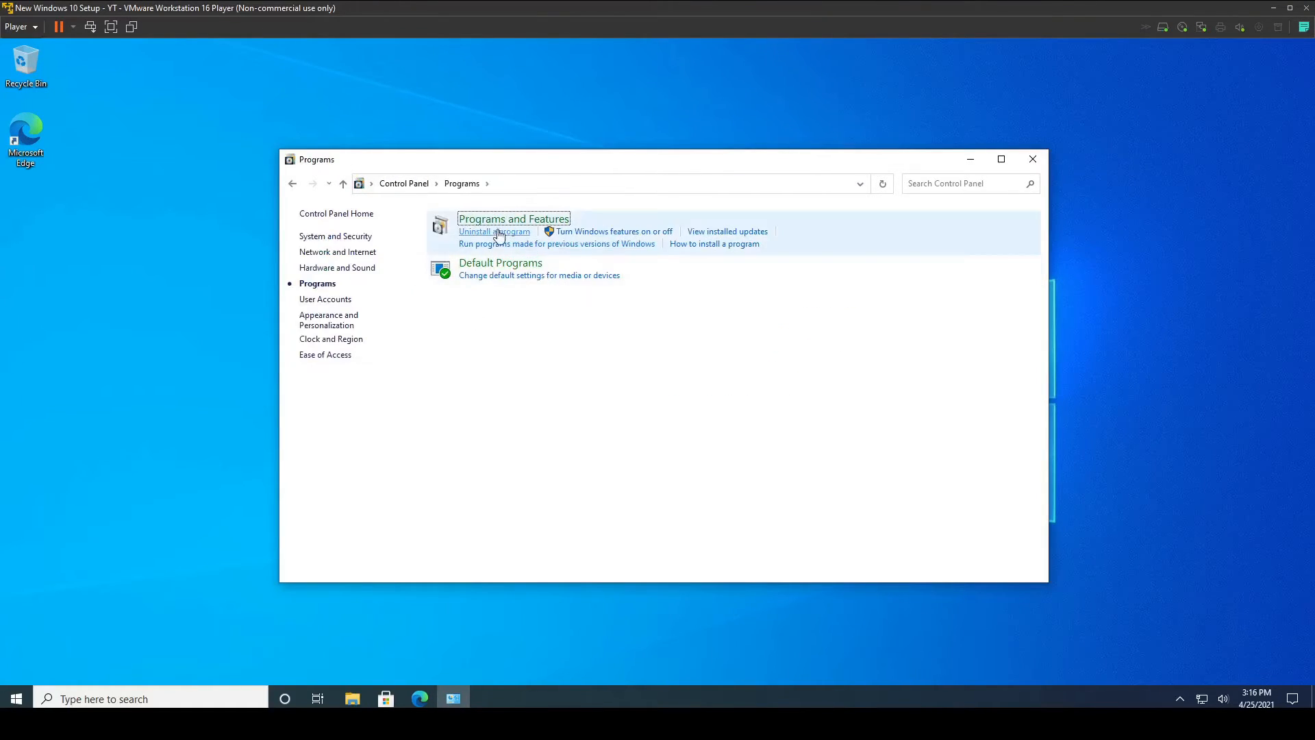
click(510, 221)
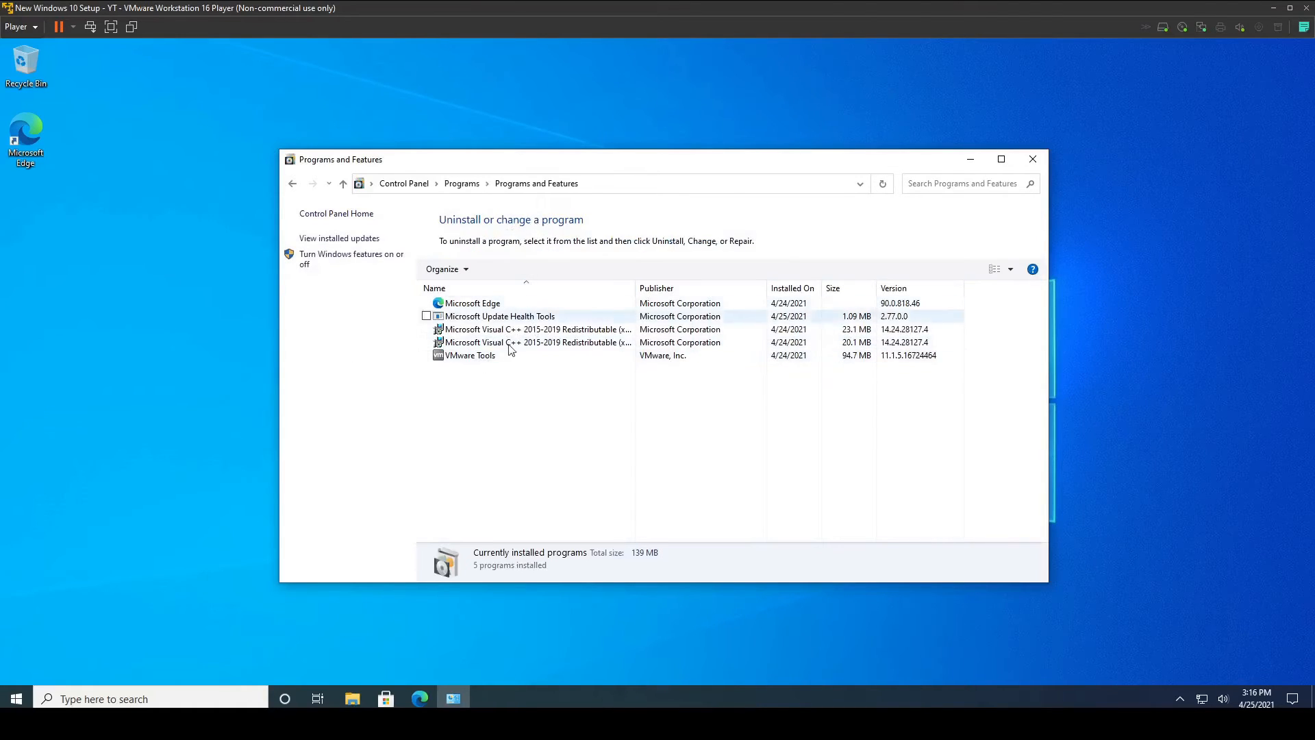
click(462, 184)
click(404, 183)
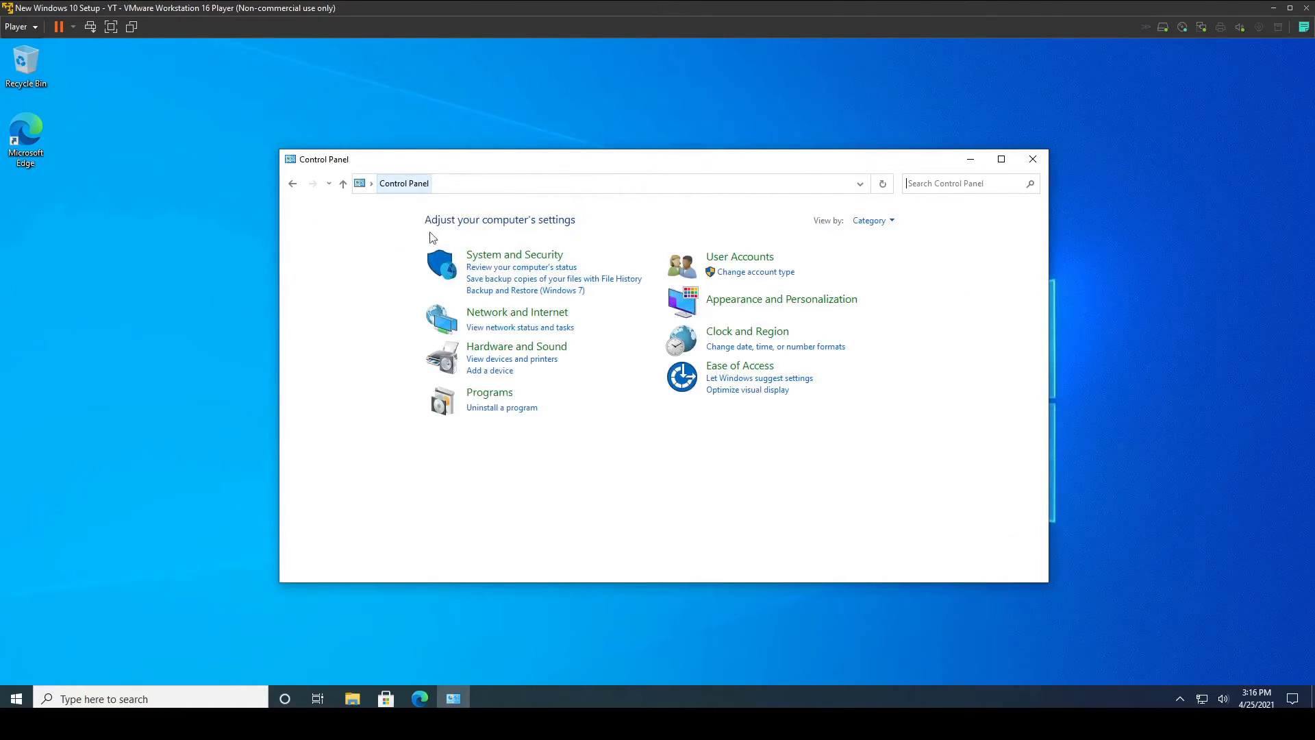
Review the Security and Maintenance sections under System and Security in Control Panel
click(482, 258)
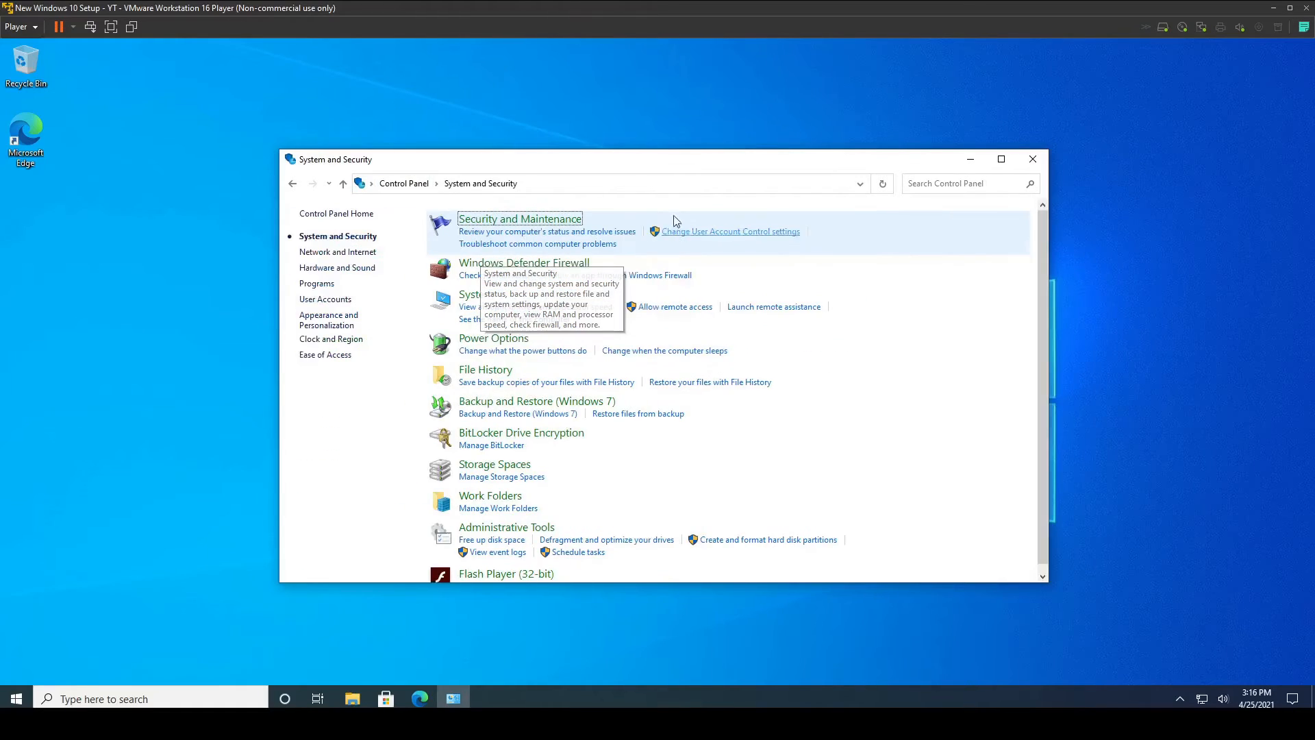
click(568, 229)
click(830, 293)
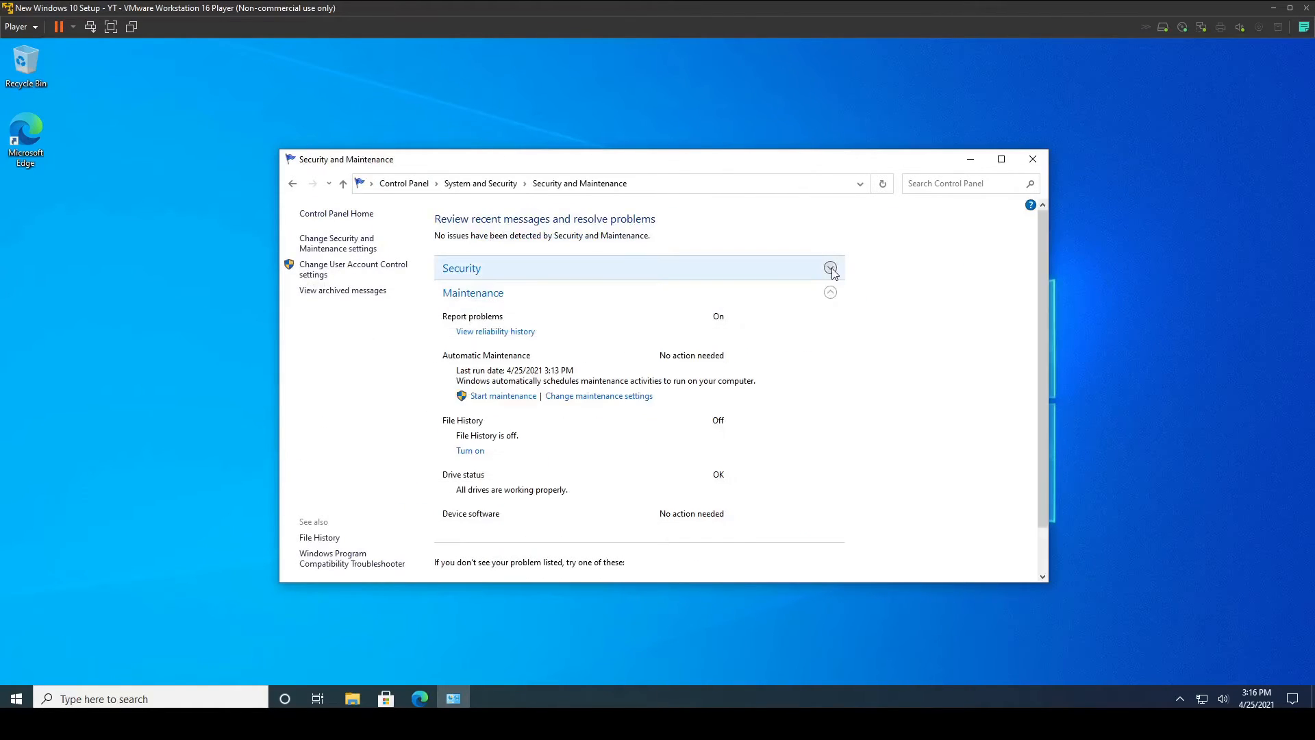
click(831, 268)
scroll(887, 343, down, 5)
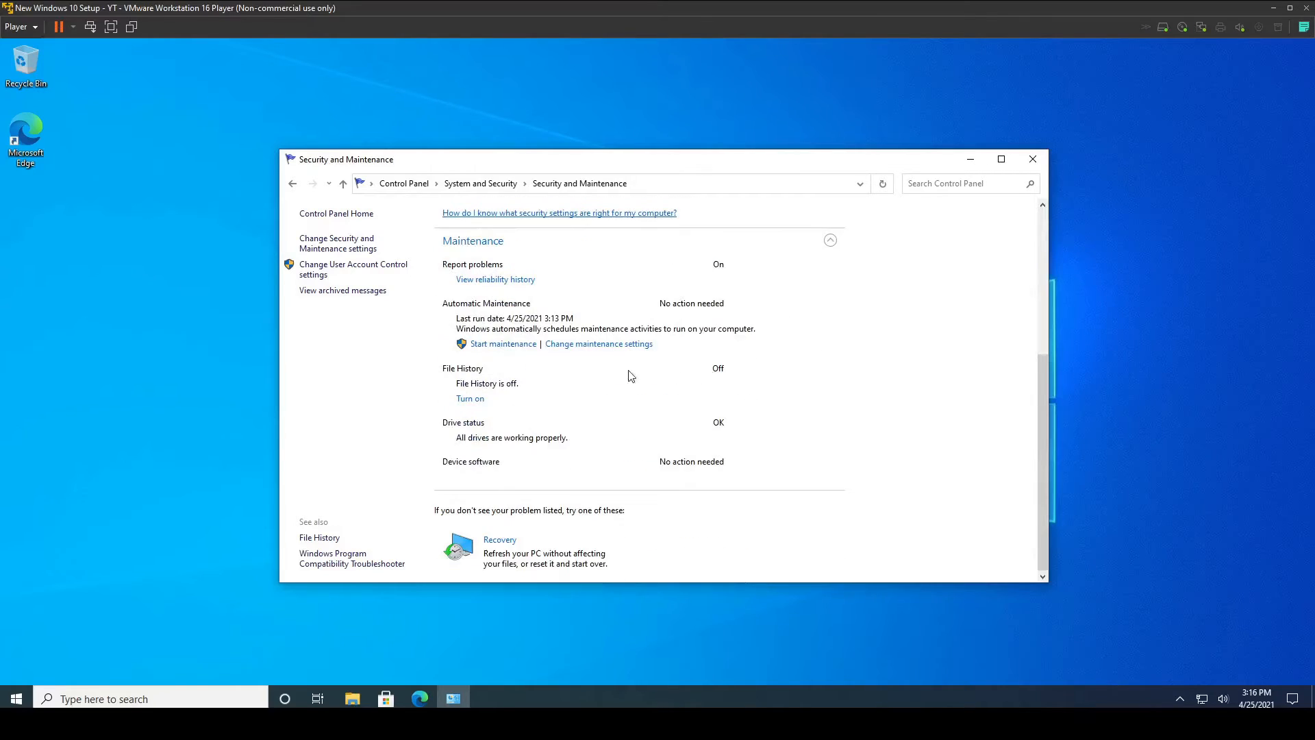
click(485, 185)
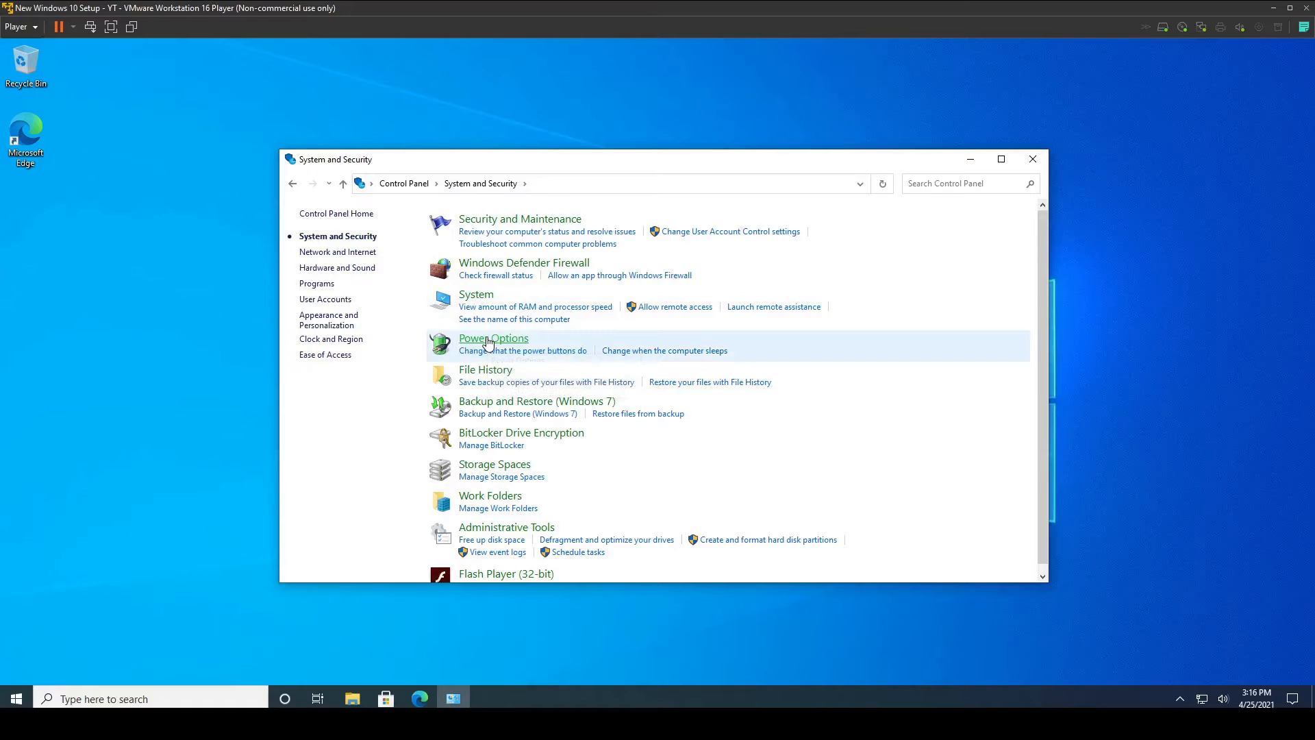
Create a power plan named Best Performance based on High performance, keeping the offered display and sleep settings
click(489, 339)
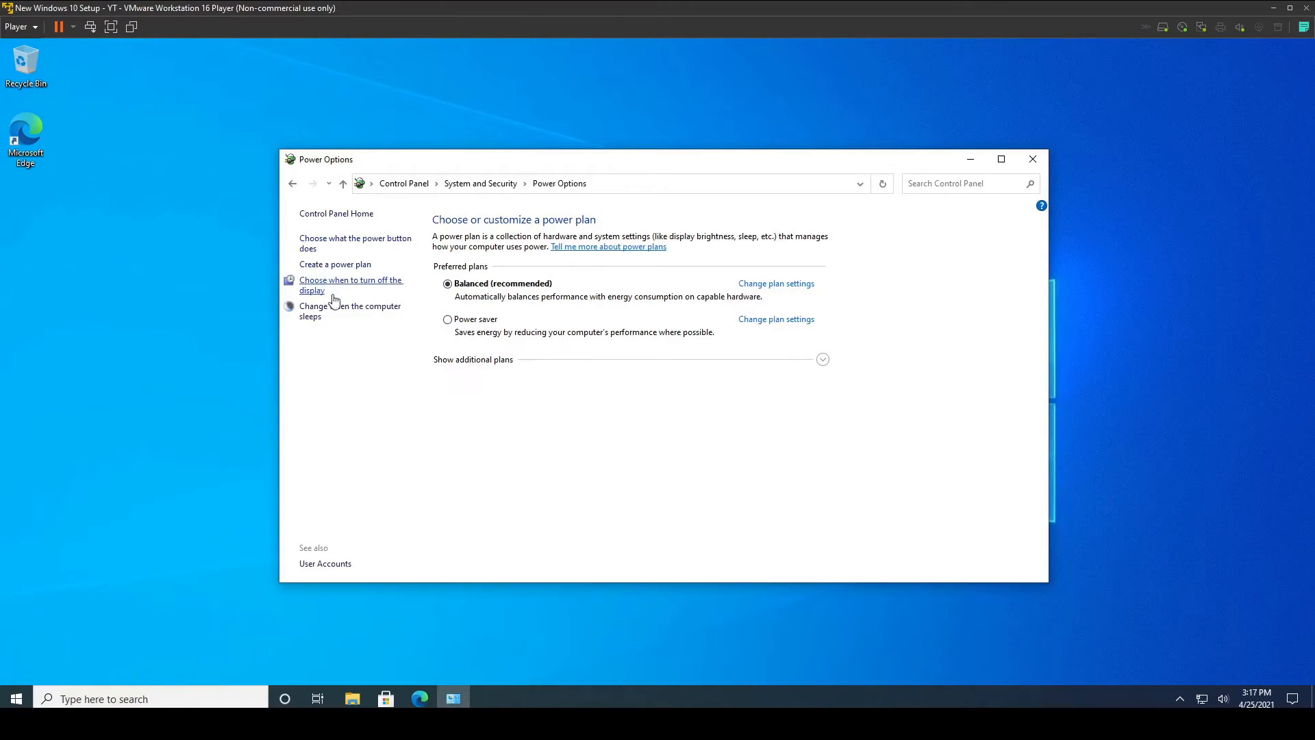
click(335, 264)
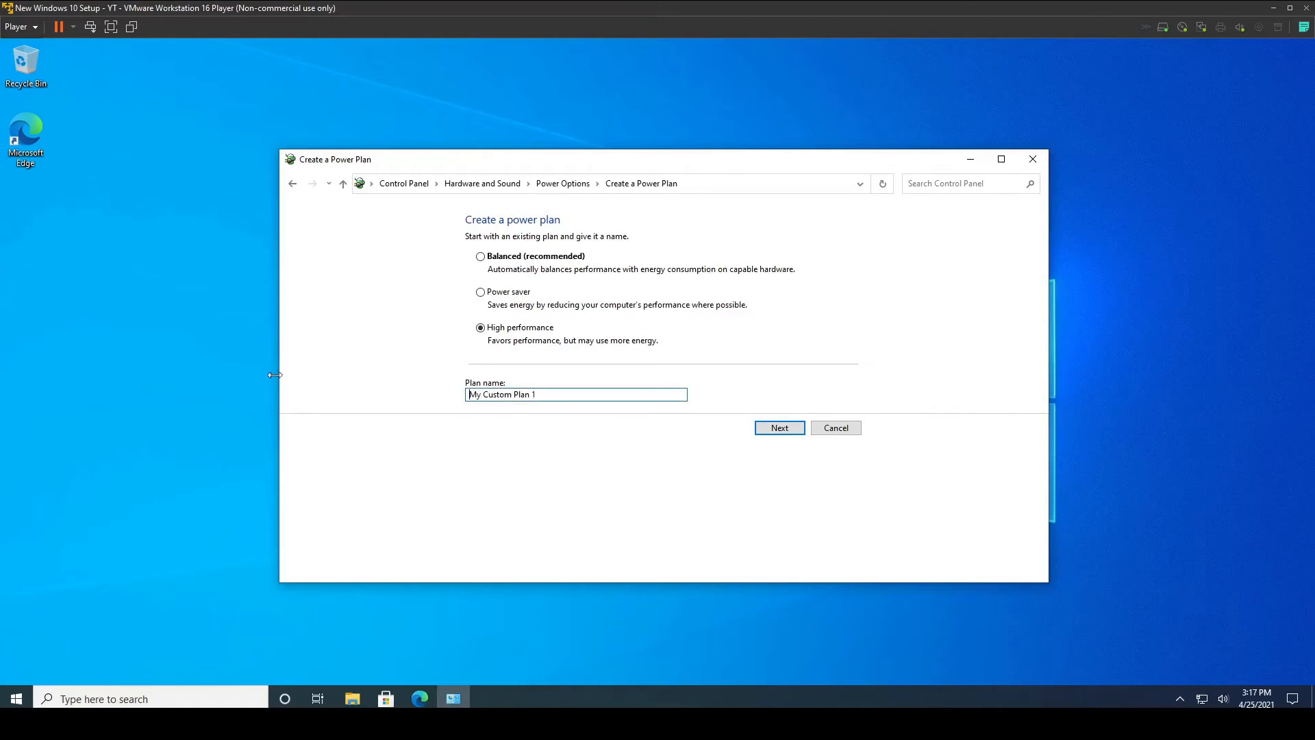
key(ctrl+a)
key(BackSpace)
text(Best Performance)
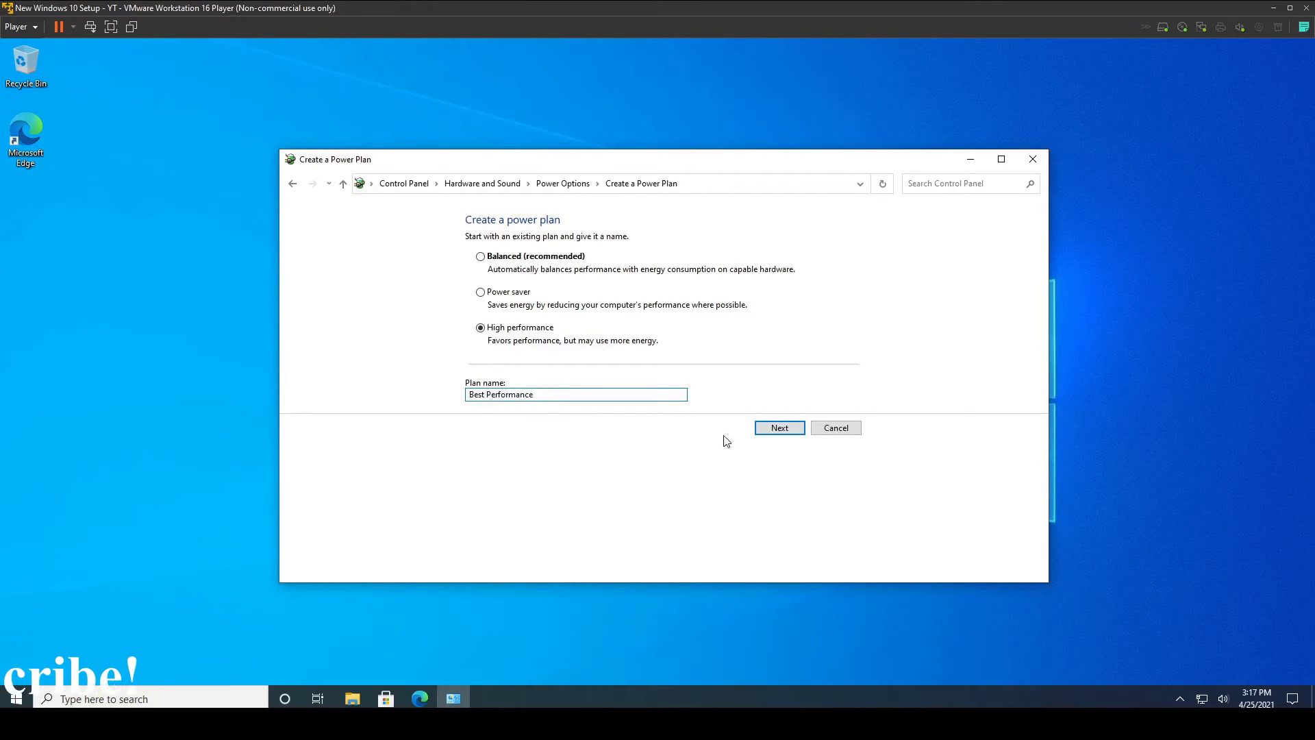
click(780, 428)
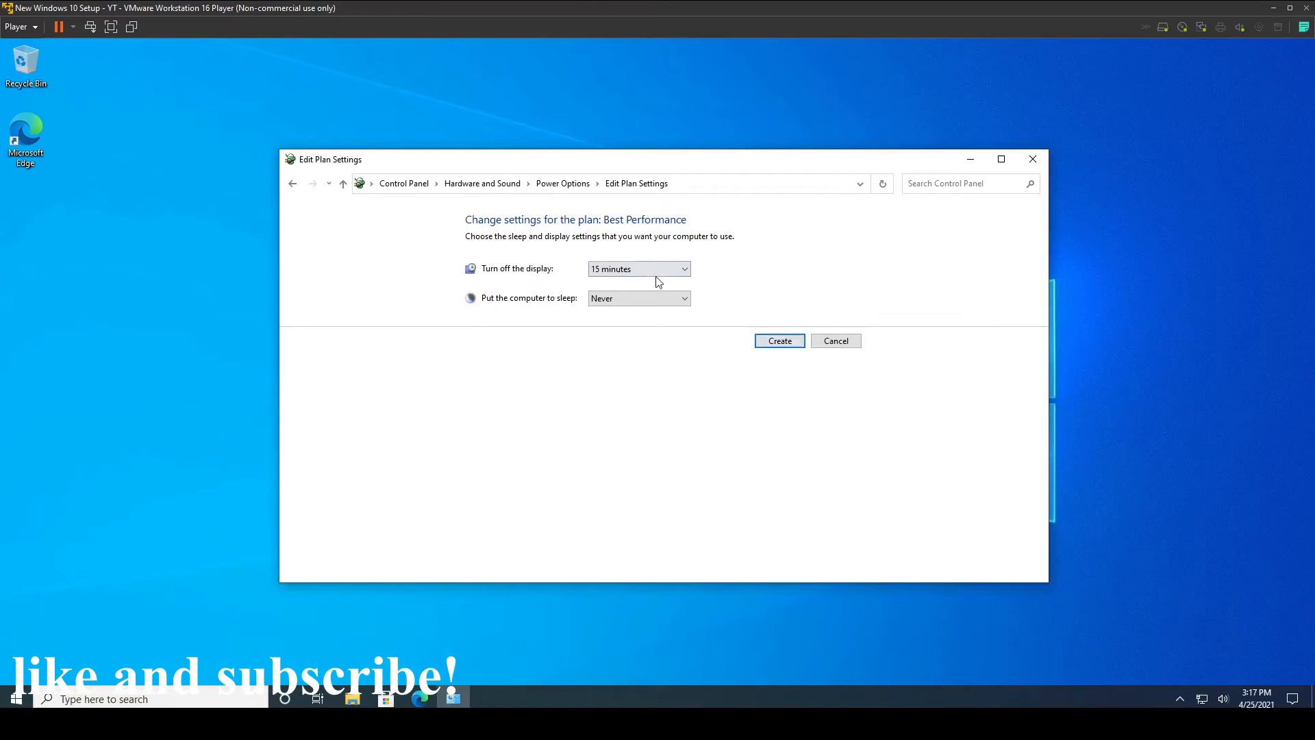
click(779, 341)
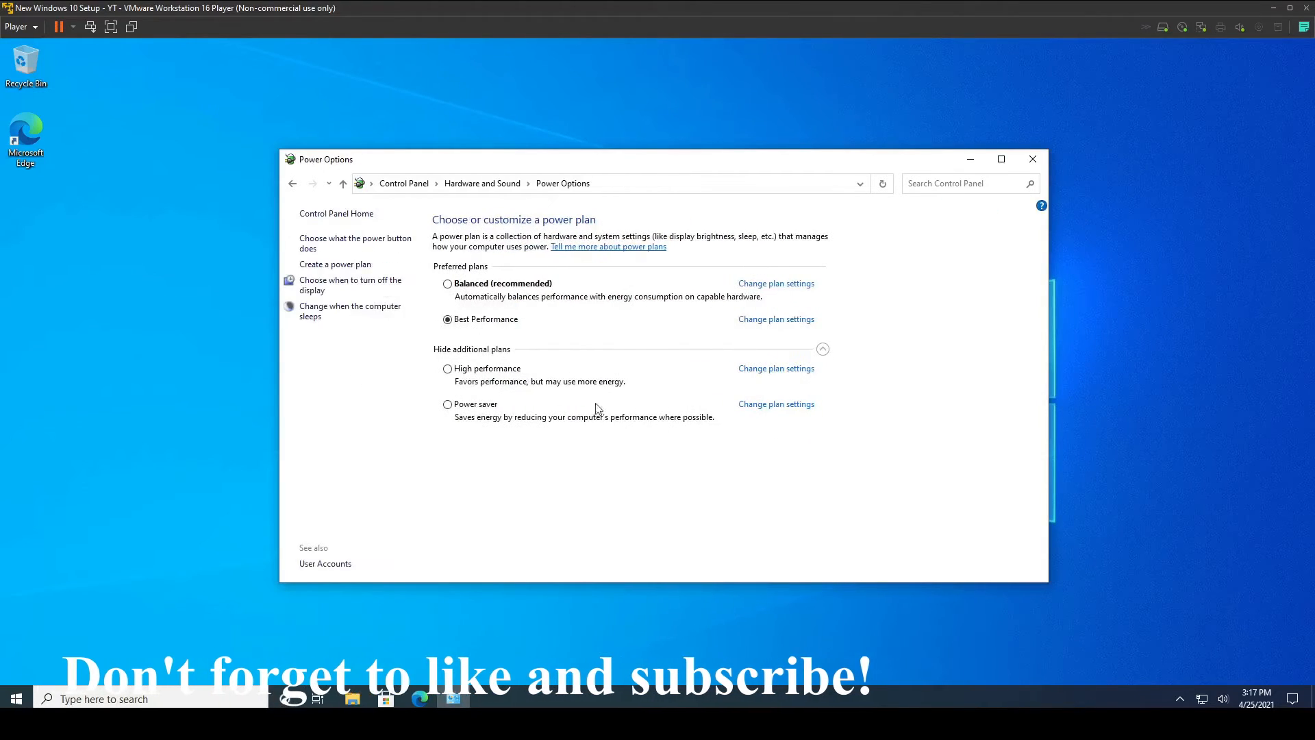
Make High performance the active power plan and close Control Panel
click(448, 370)
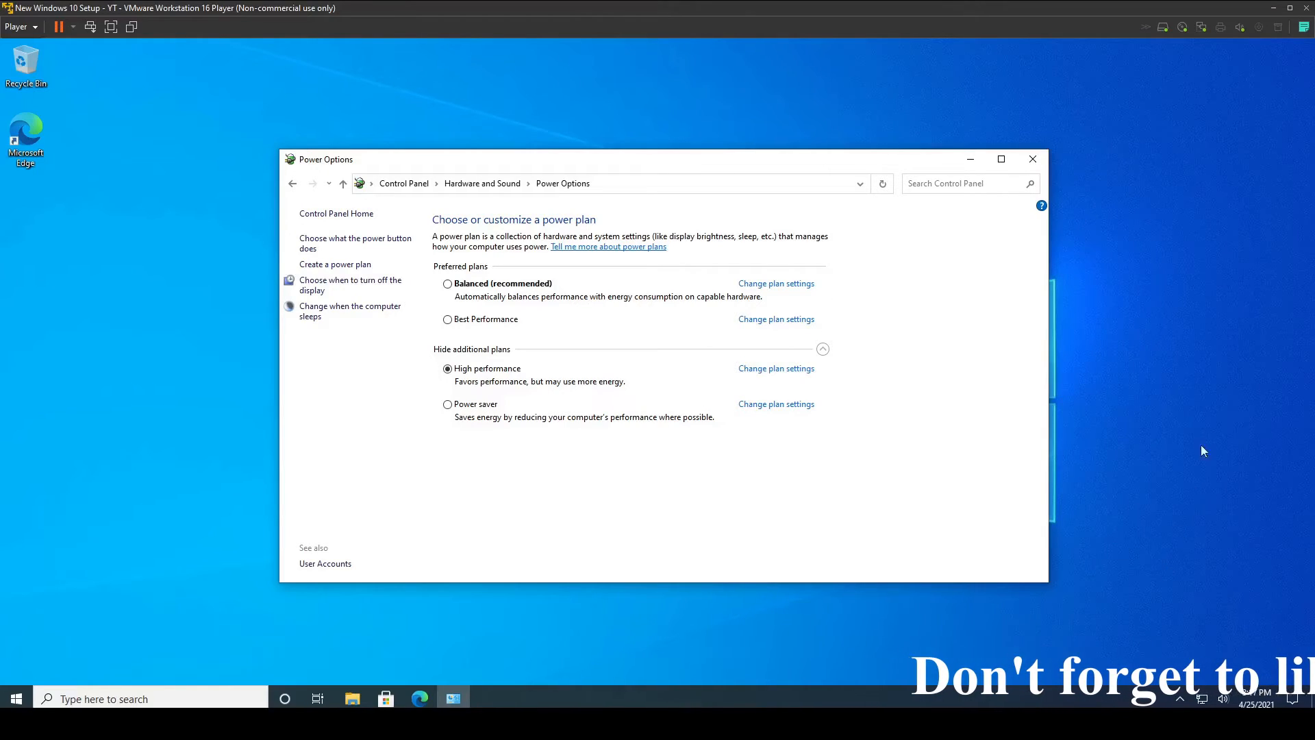
right_click(1218, 399)
click(1167, 438)
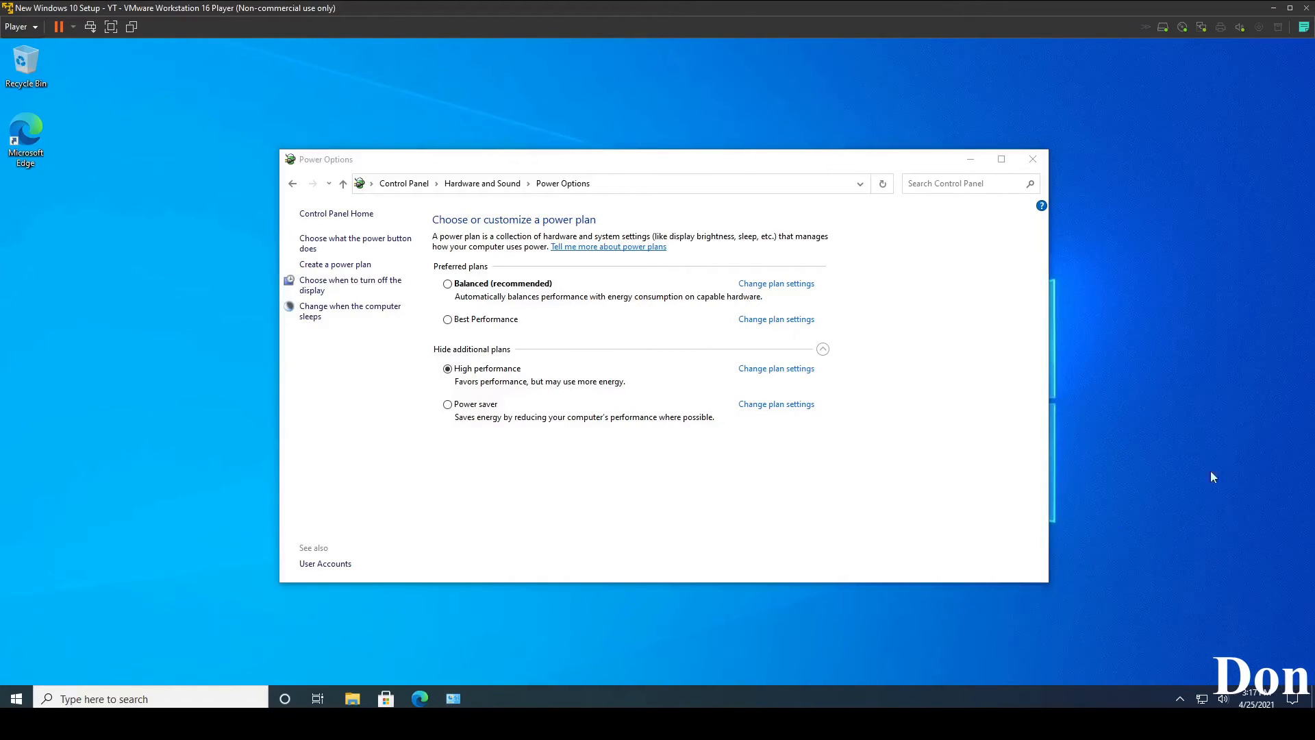
click(495, 186)
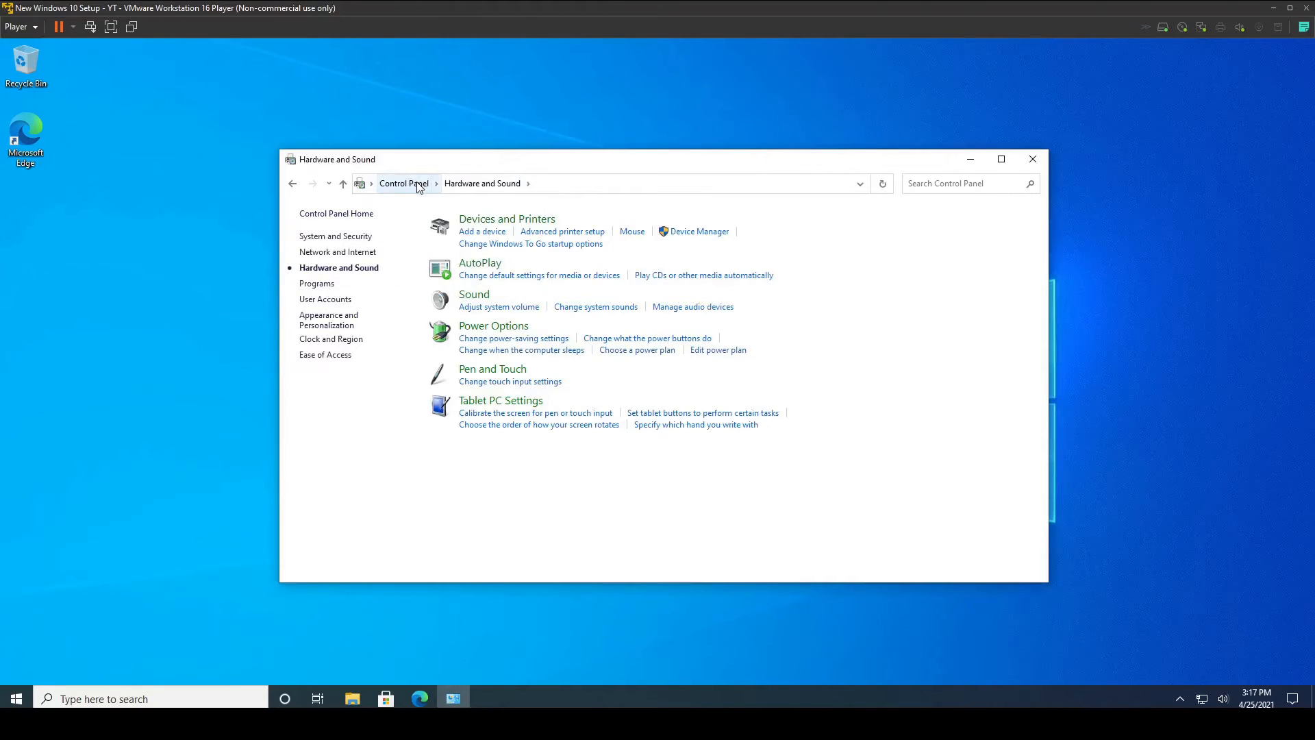
click(419, 185)
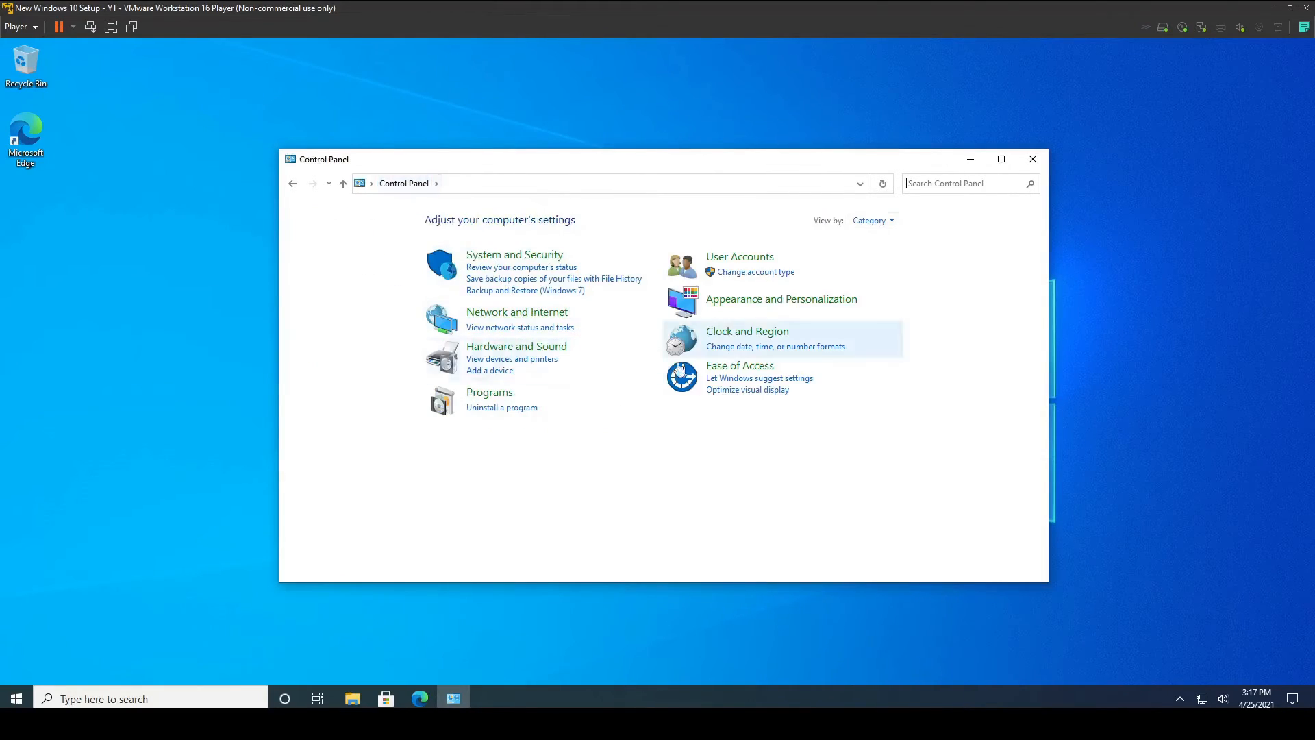
click(1001, 190)
click(1033, 159)
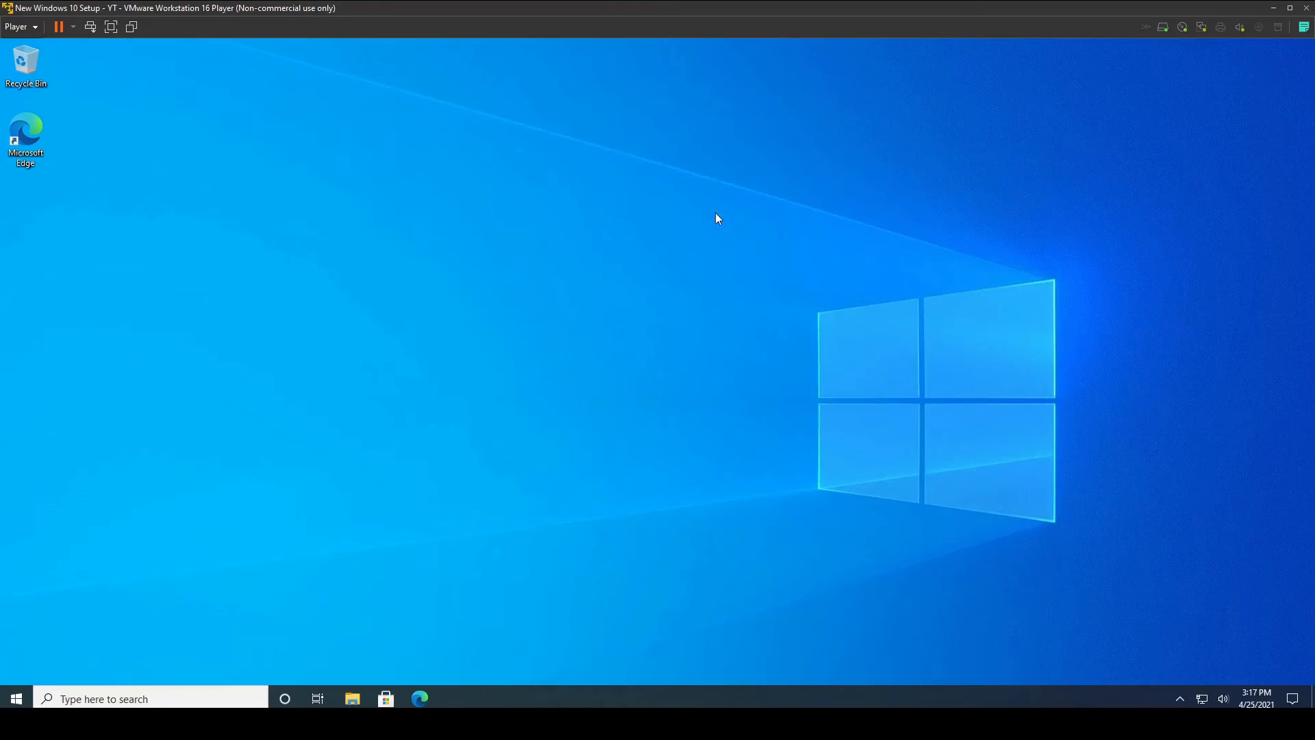
Refresh the desktop and check the hidden system tray icons
right_click(715, 213)
click(652, 254)
right_click(484, 359)
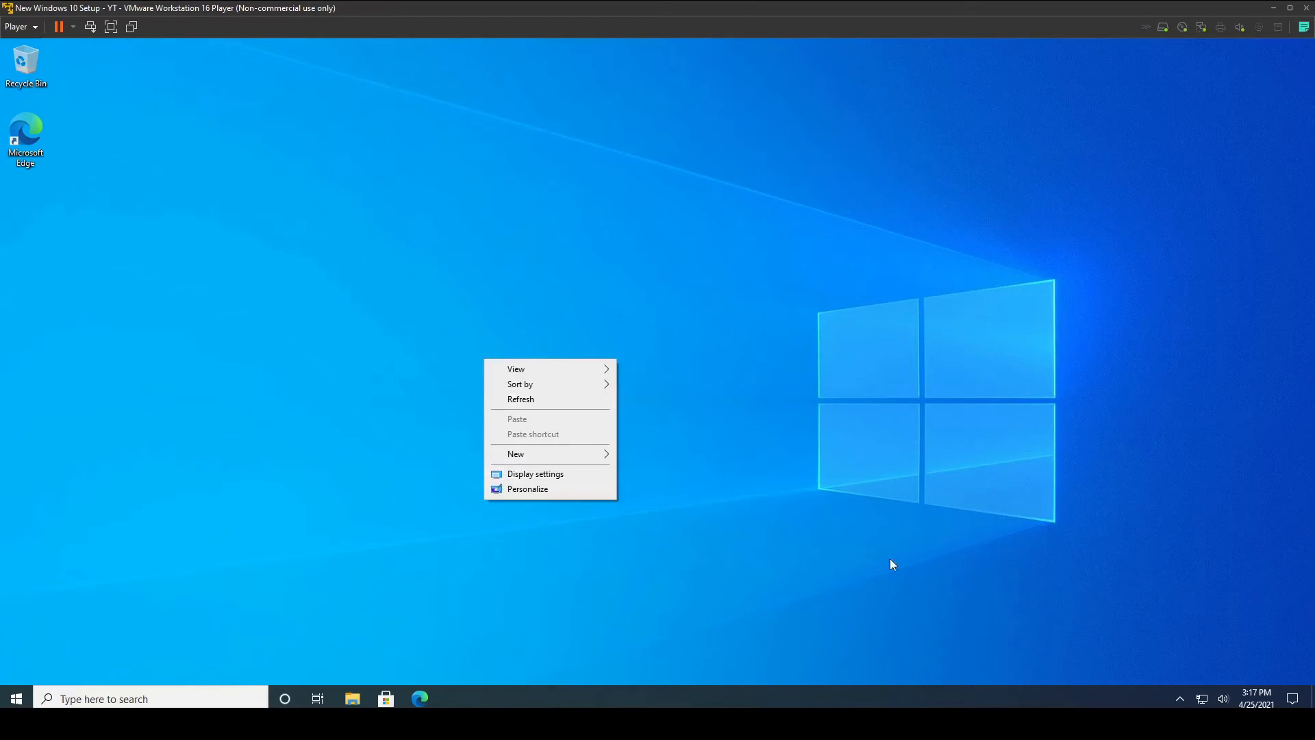
click(1179, 699)
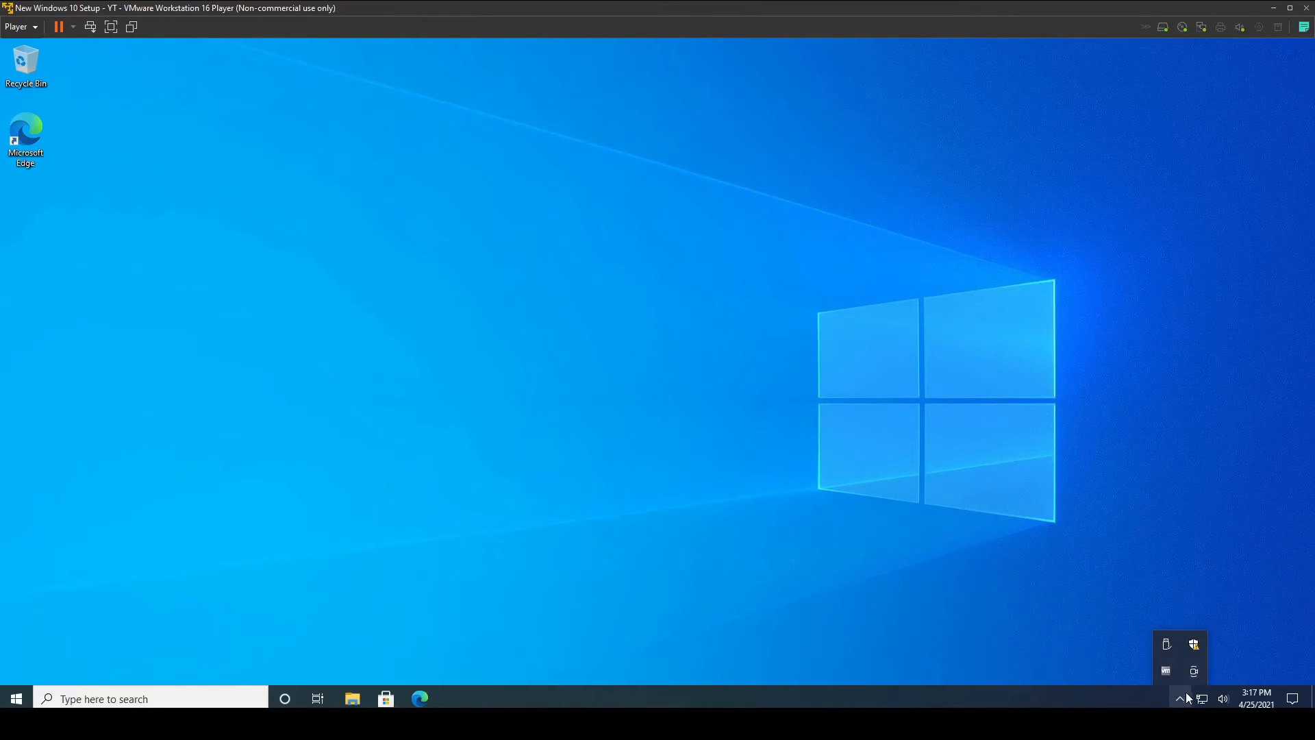
click(936, 236)
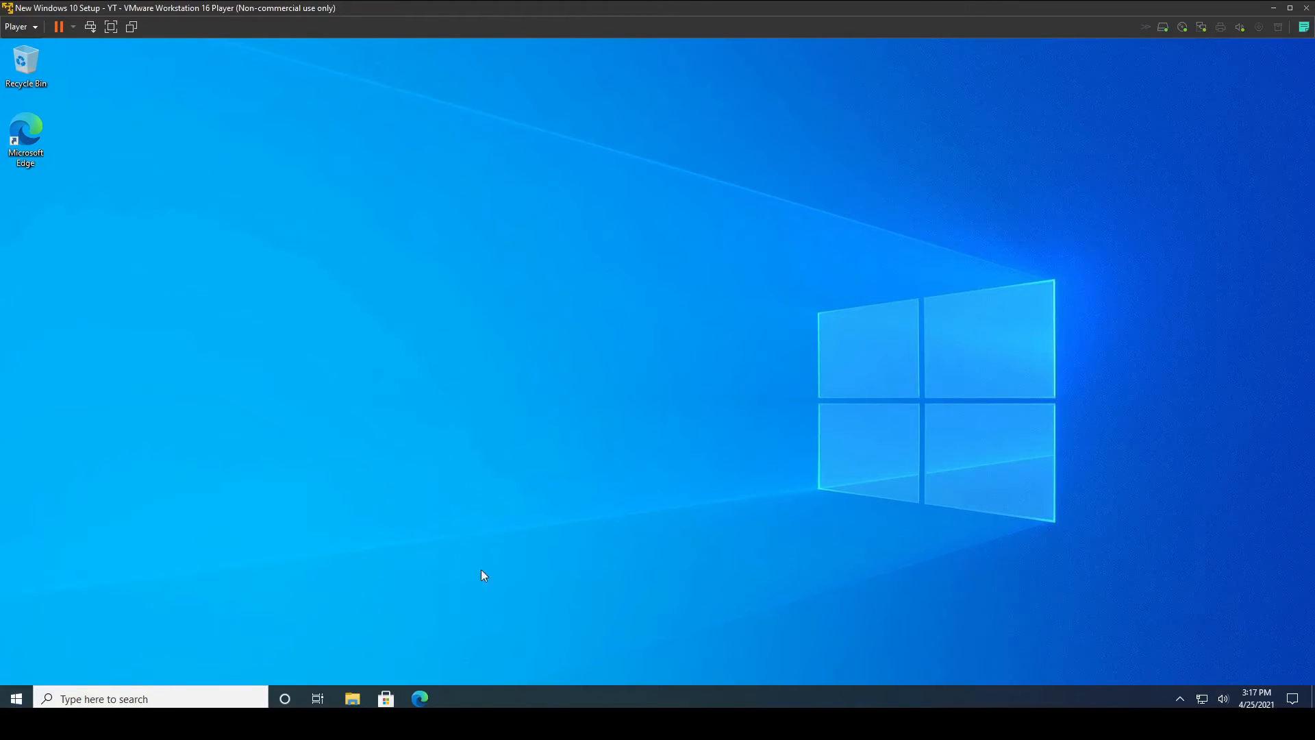
Open Disk Cleanup for drive C: and review the file categories offered for deletion
click(17, 698)
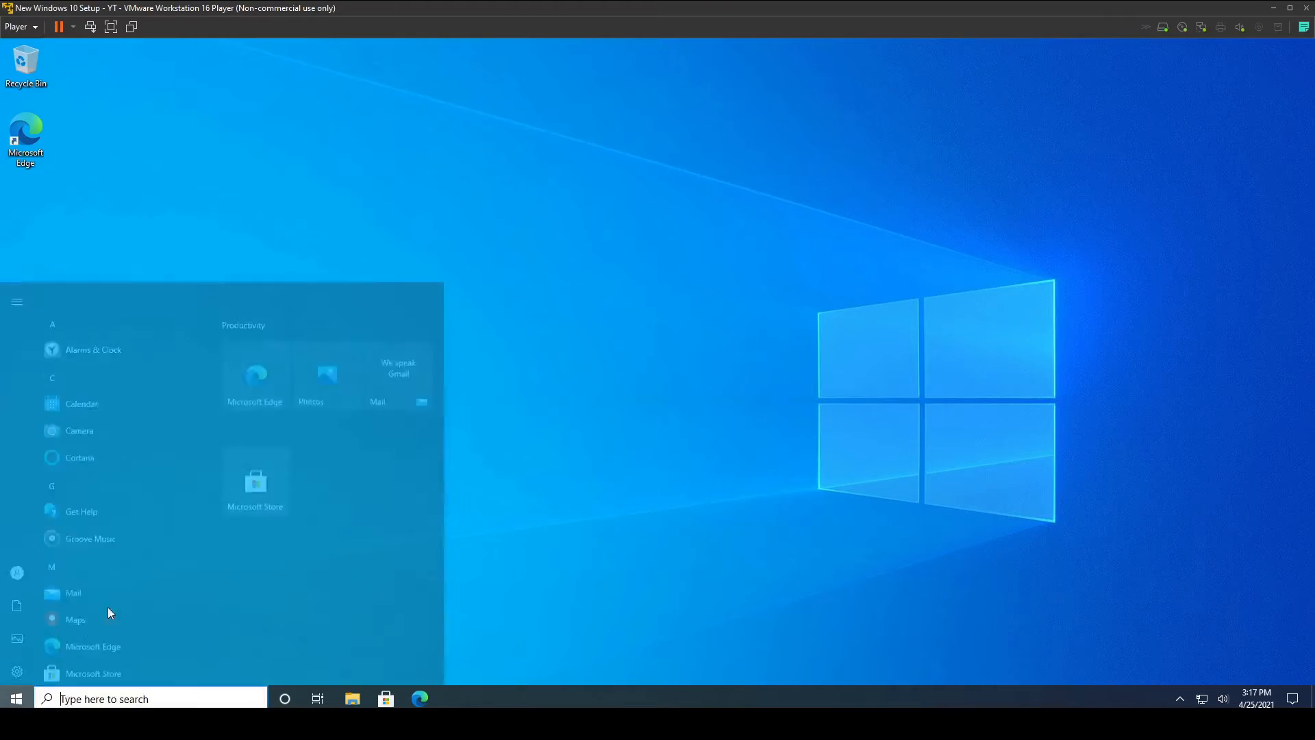
click(599, 504)
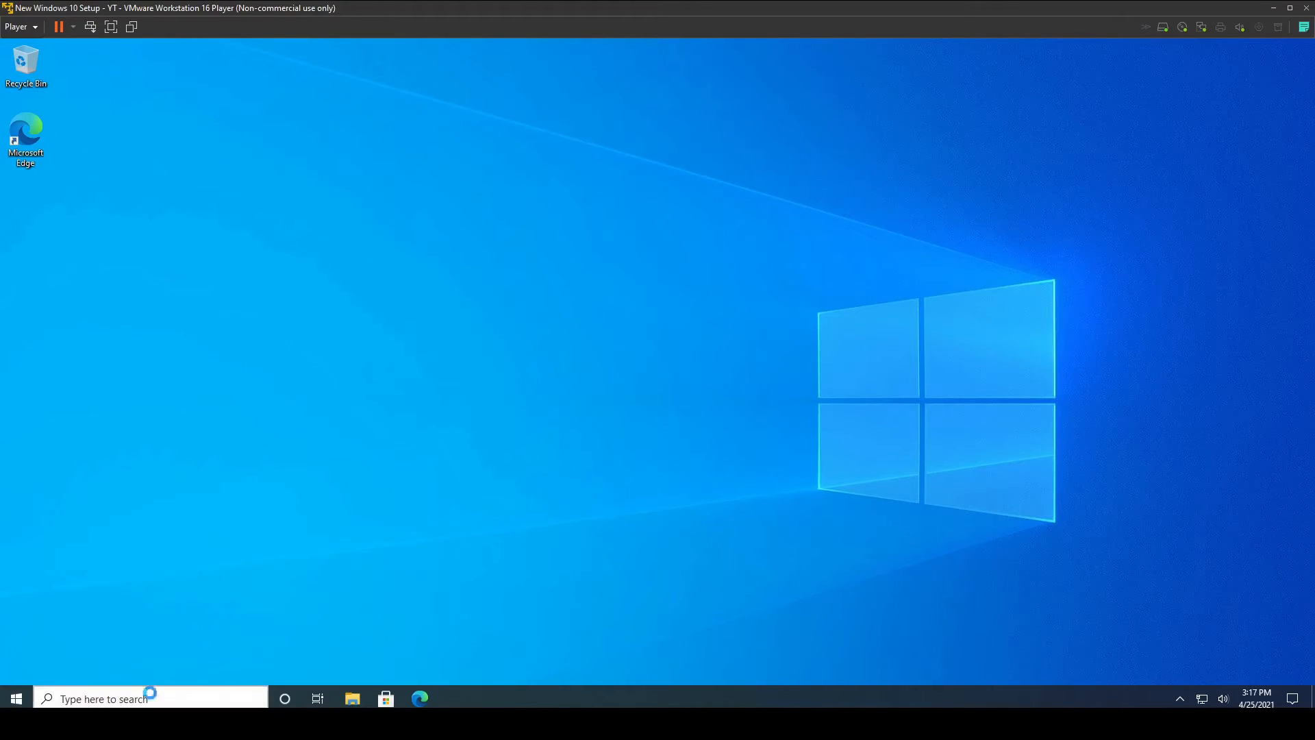
click(147, 697)
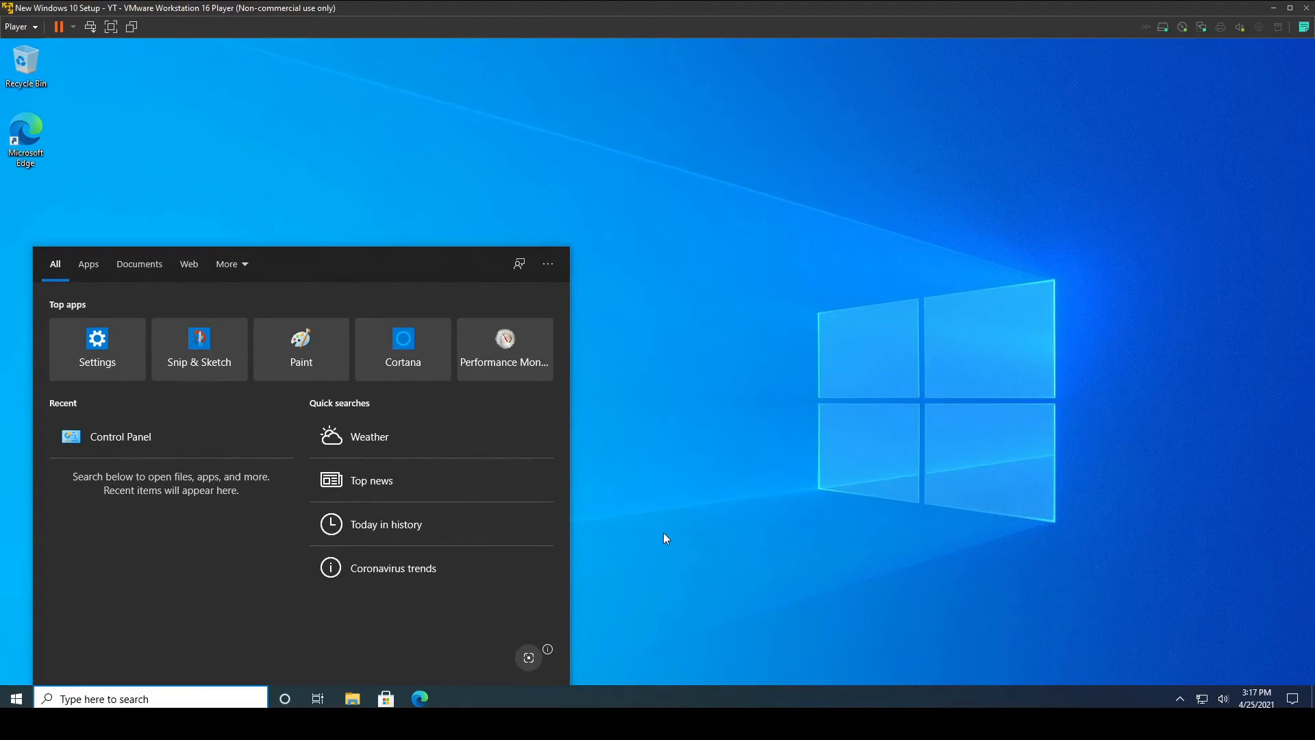
text(disk)
key(Return)
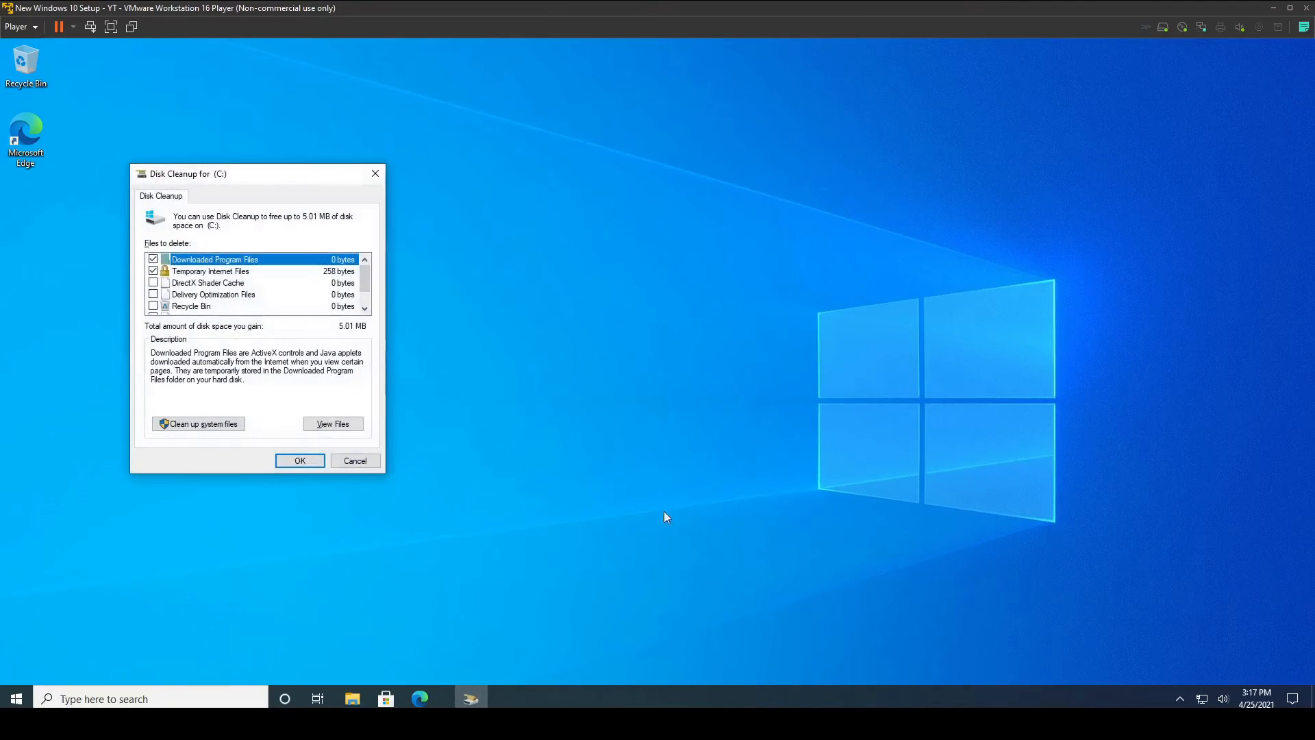
scroll(301, 289, down, 2)
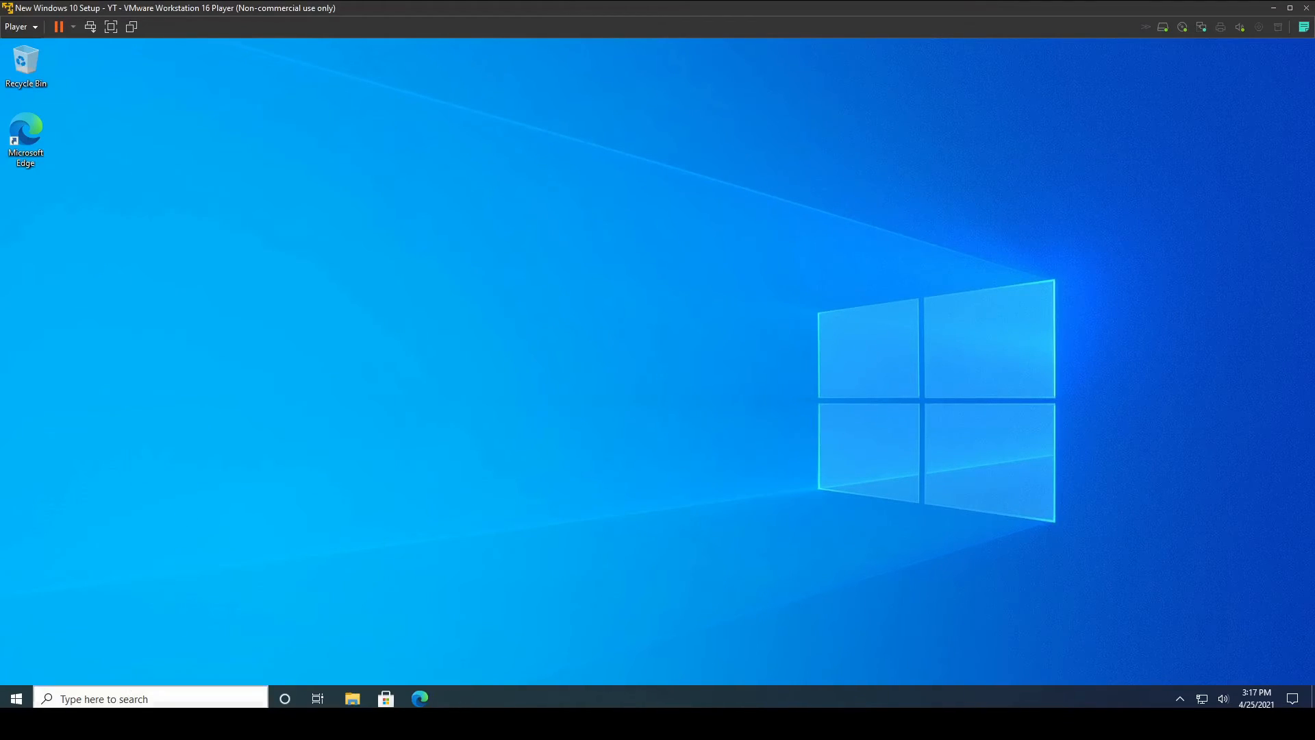
Open Defragment and Optimize Drives and start optimization of drive C:
click(178, 698)
text(defra)
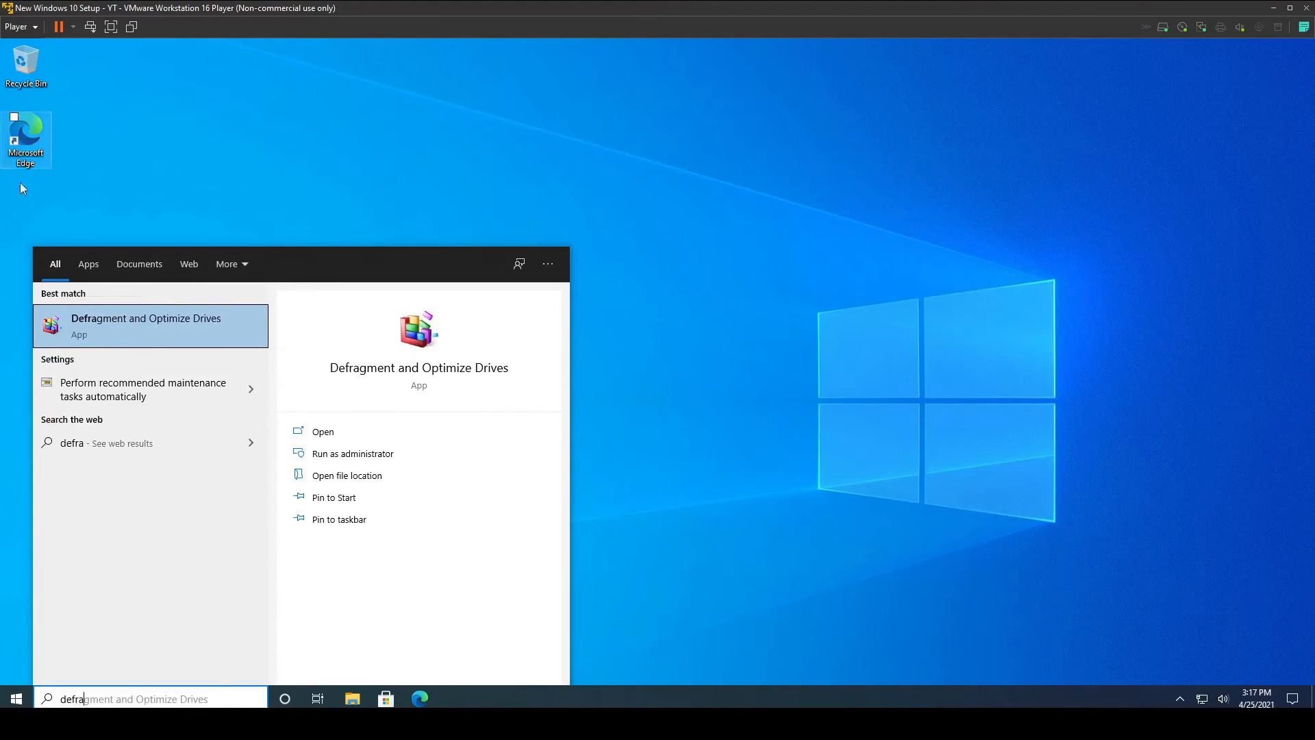
click(164, 331)
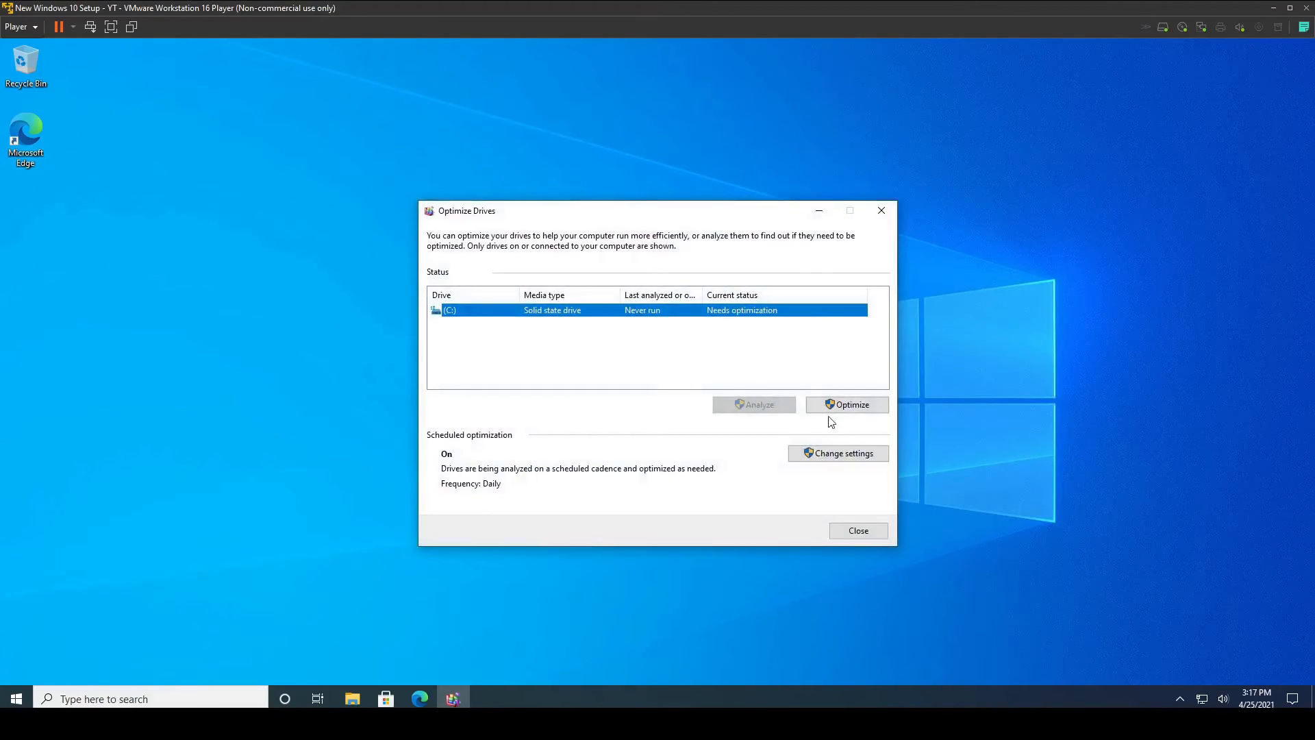
click(830, 403)
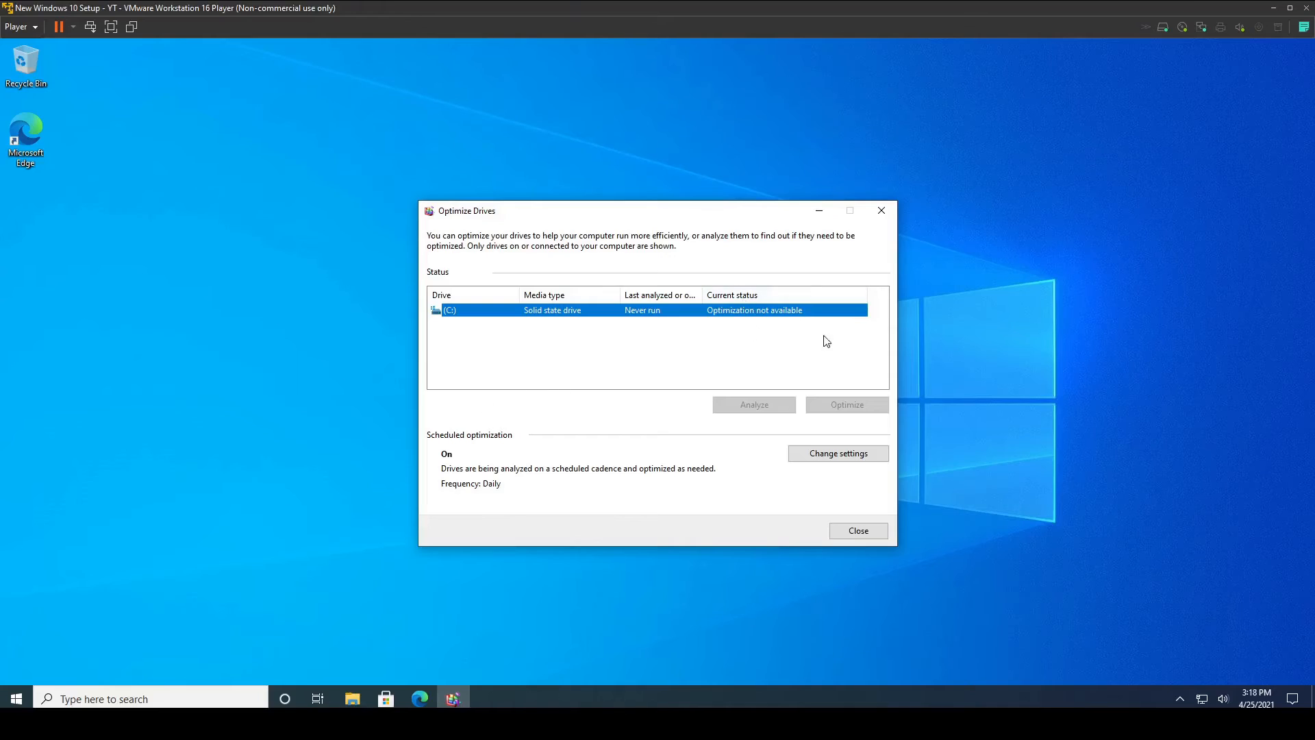
Open Command Prompt as administrator and start a system file check with sfc /scannow
click(171, 695)
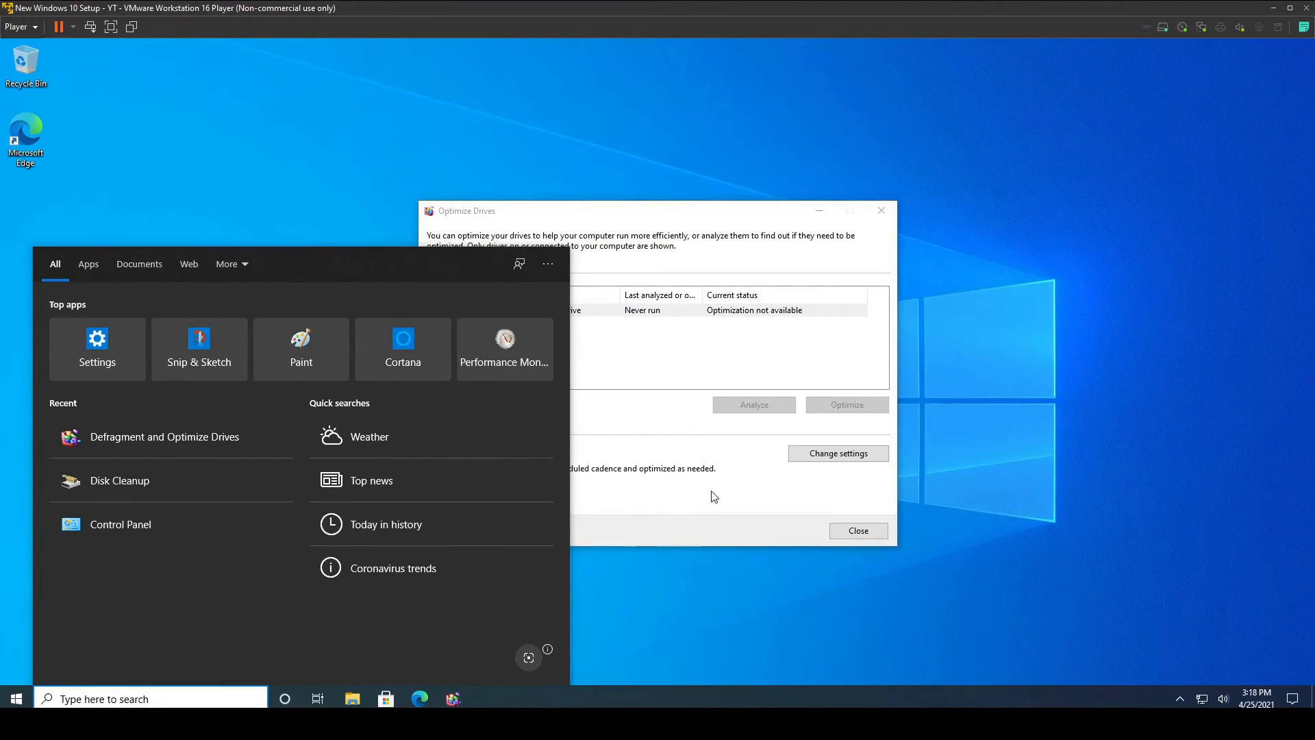
text(cmd)
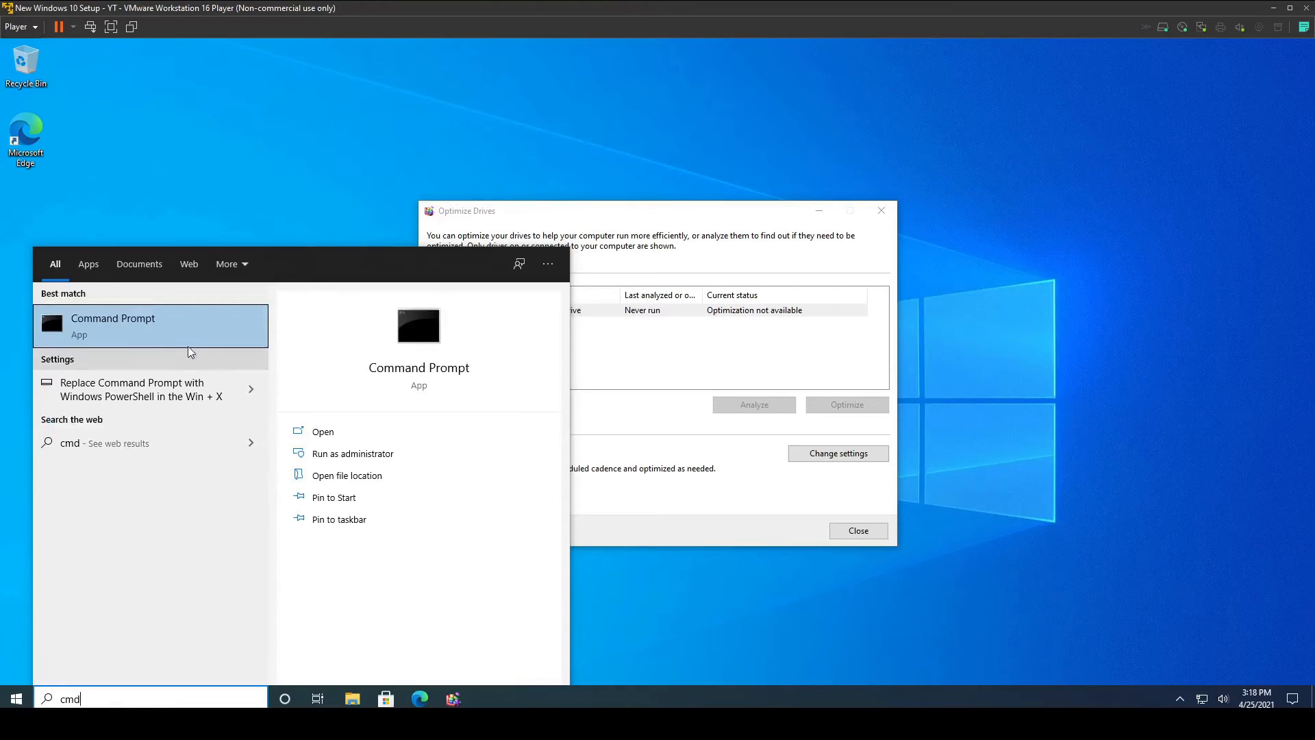
right_click(175, 332)
click(219, 344)
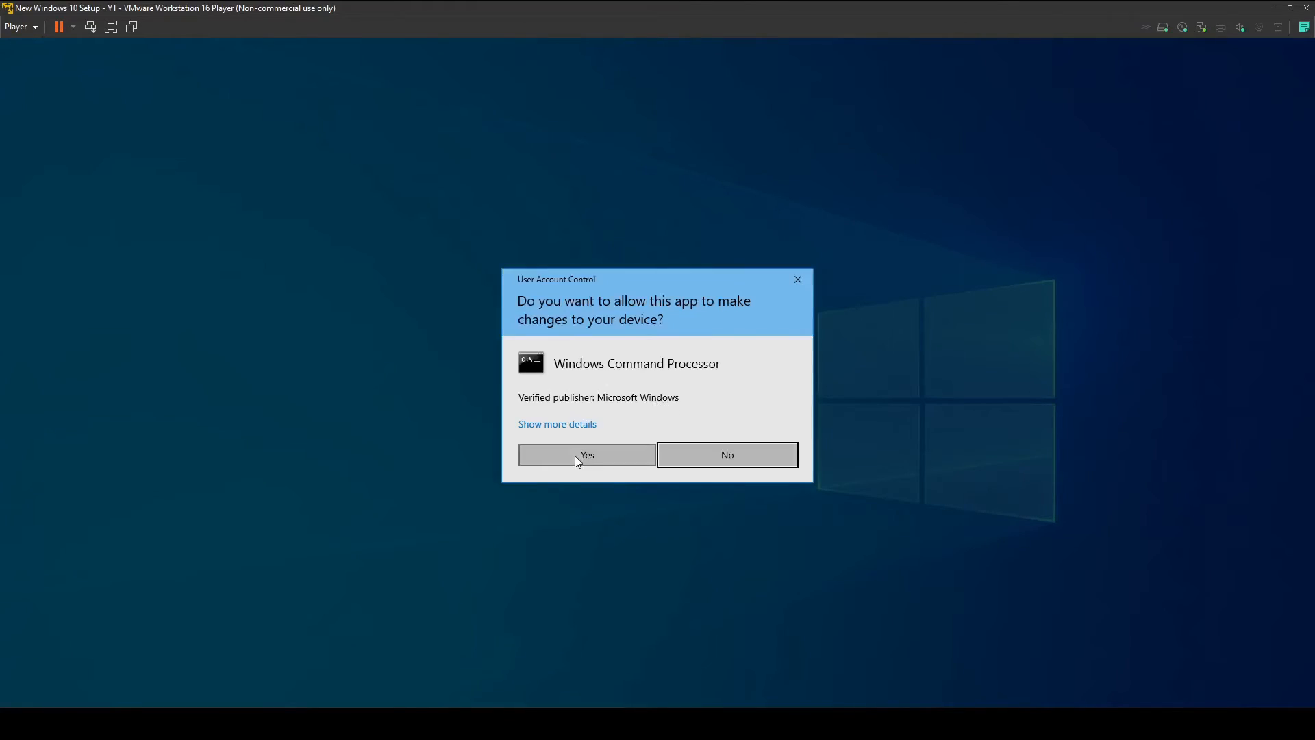
click(574, 455)
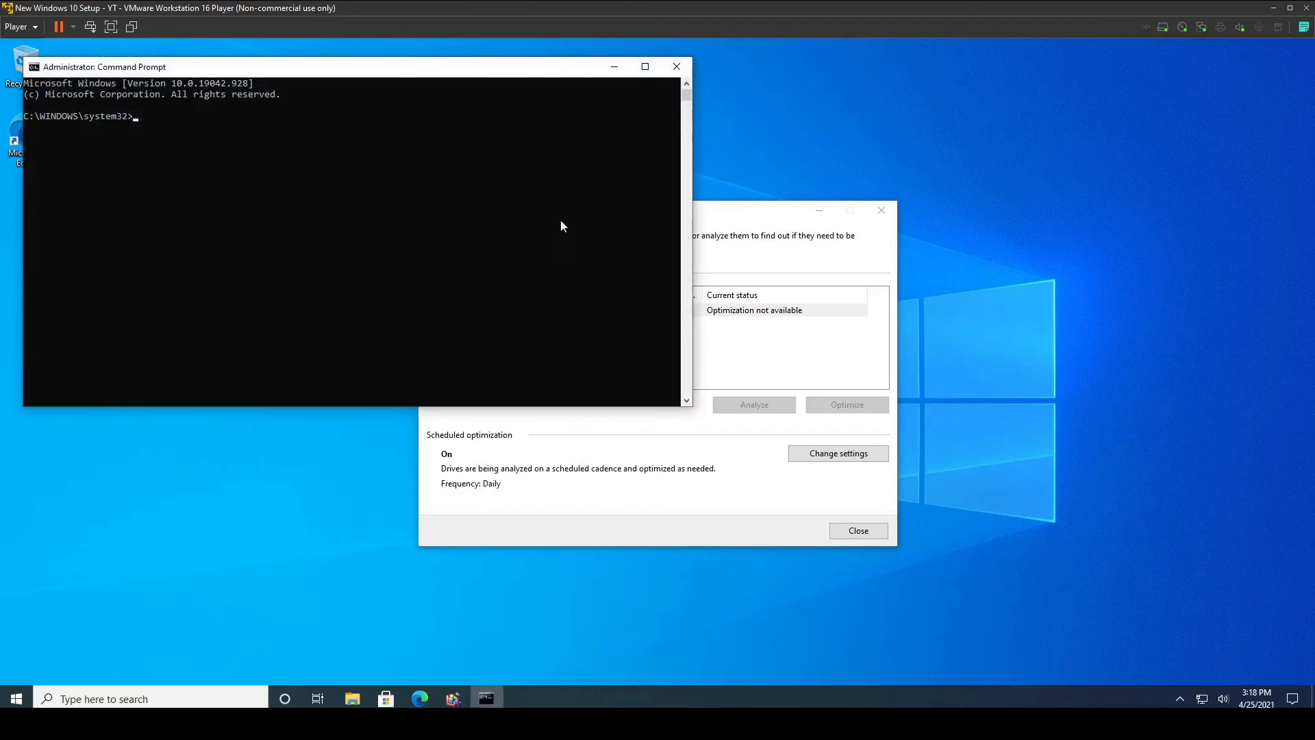
click(479, 204)
text(sfc /scannow)
key(Return)
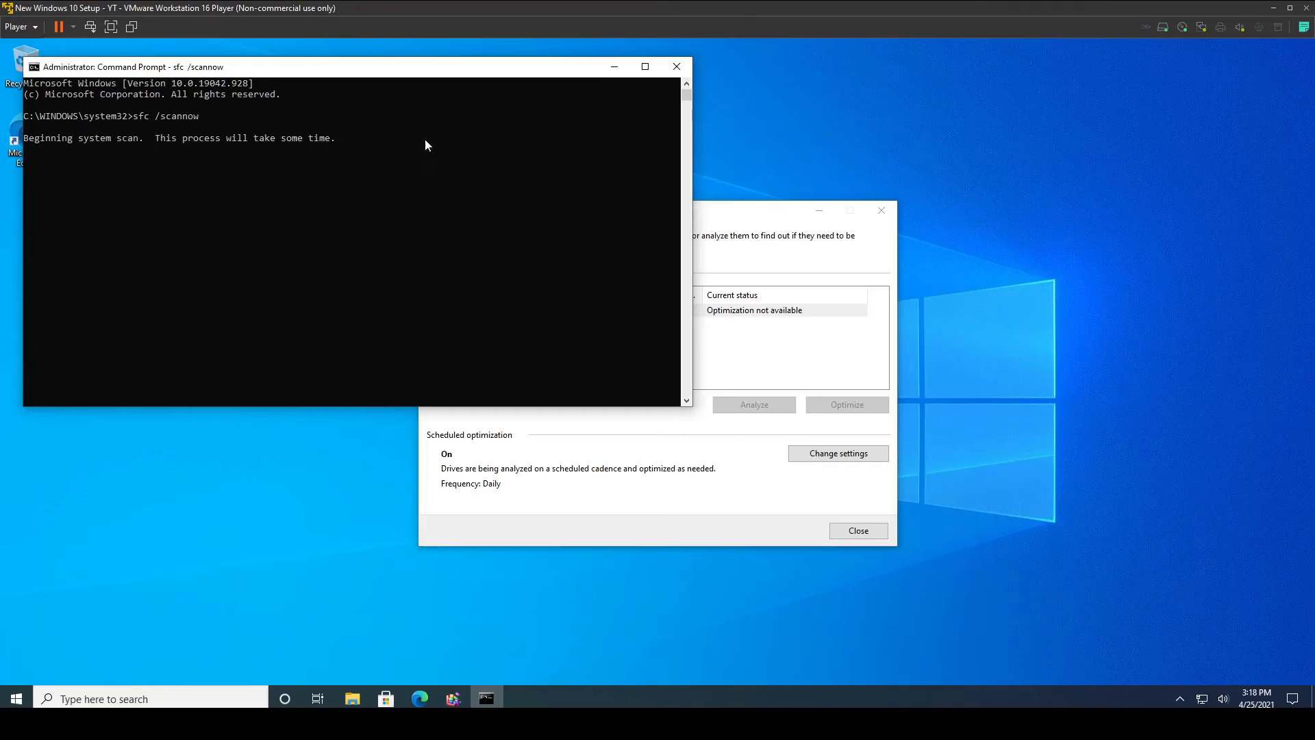
Move the Optimize Drives window clear of the Command Prompt and close it
drag(768, 209, 1086, 221)
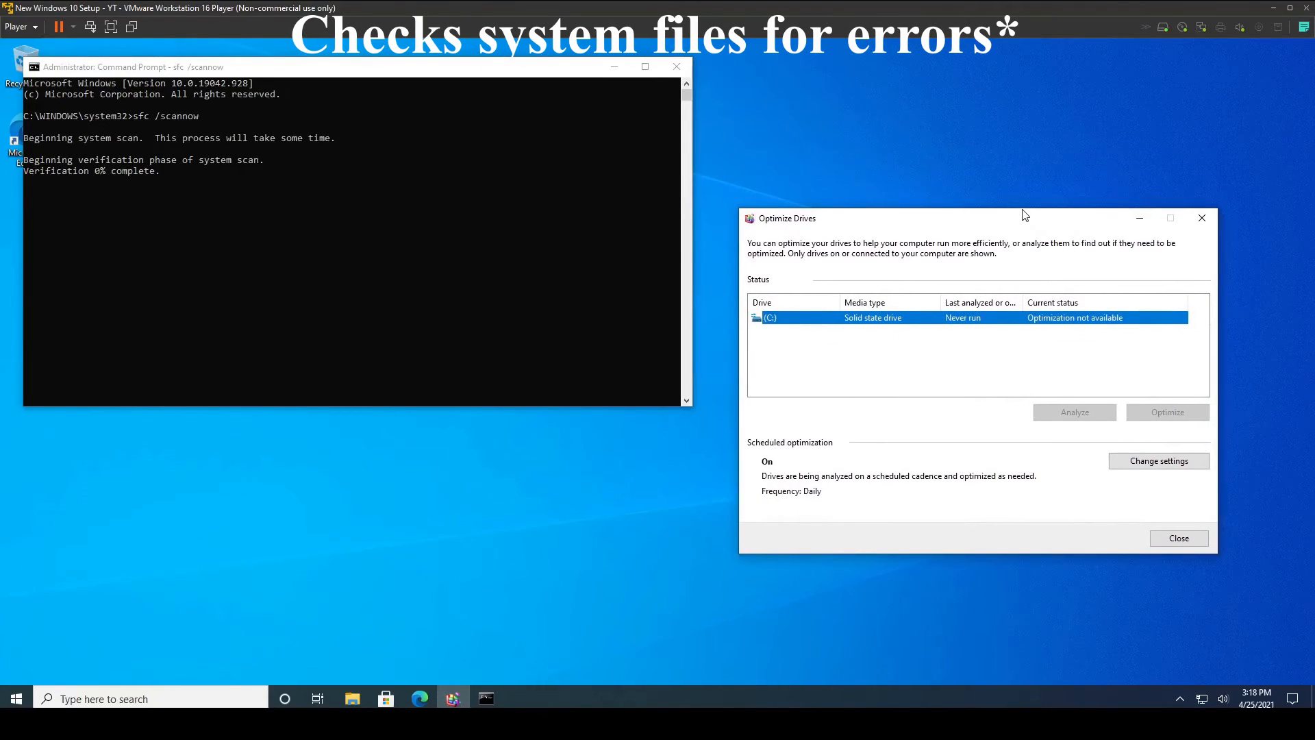
click(1016, 345)
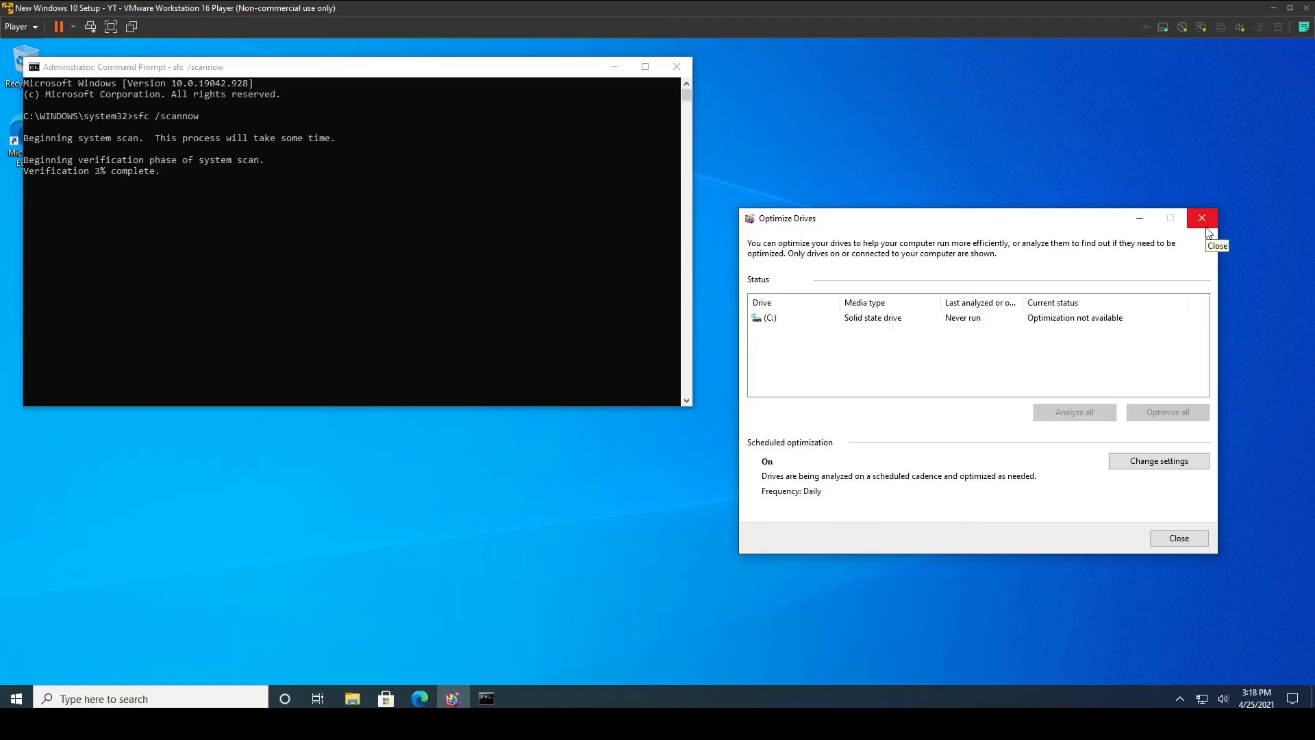
click(1181, 538)
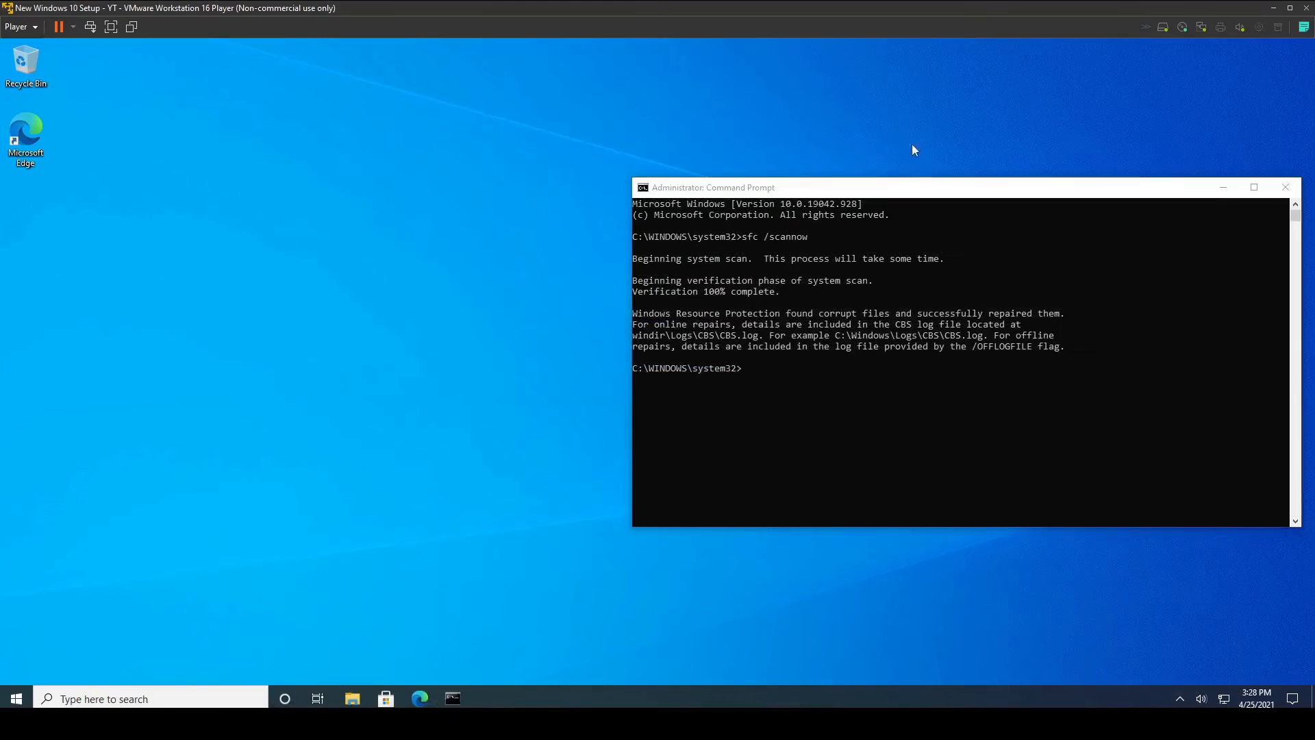
Move the Command Prompt window toward the middle of the desktop and read the system file check's results
drag(899, 190, 693, 192)
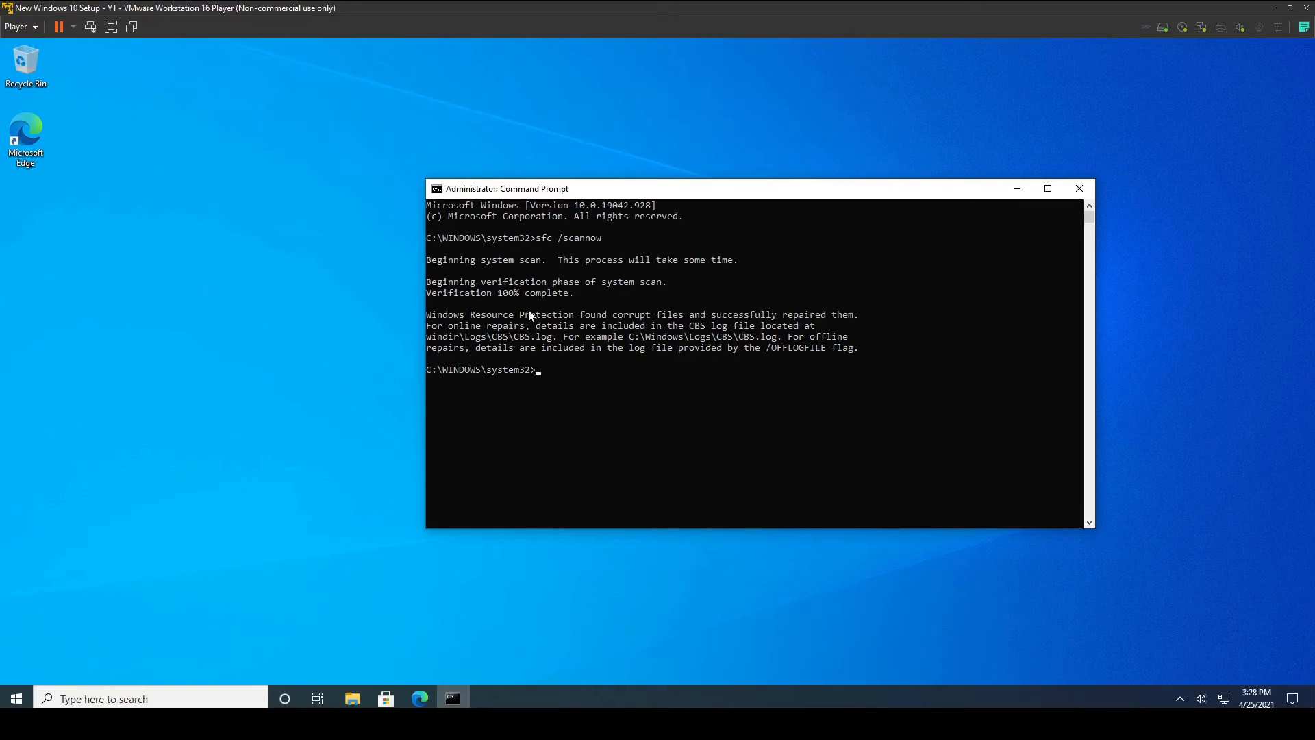
drag(536, 317, 706, 327)
click(800, 329)
Open Task Manager and look through the running apps and background processes
key(ctrl+shift+Escape)
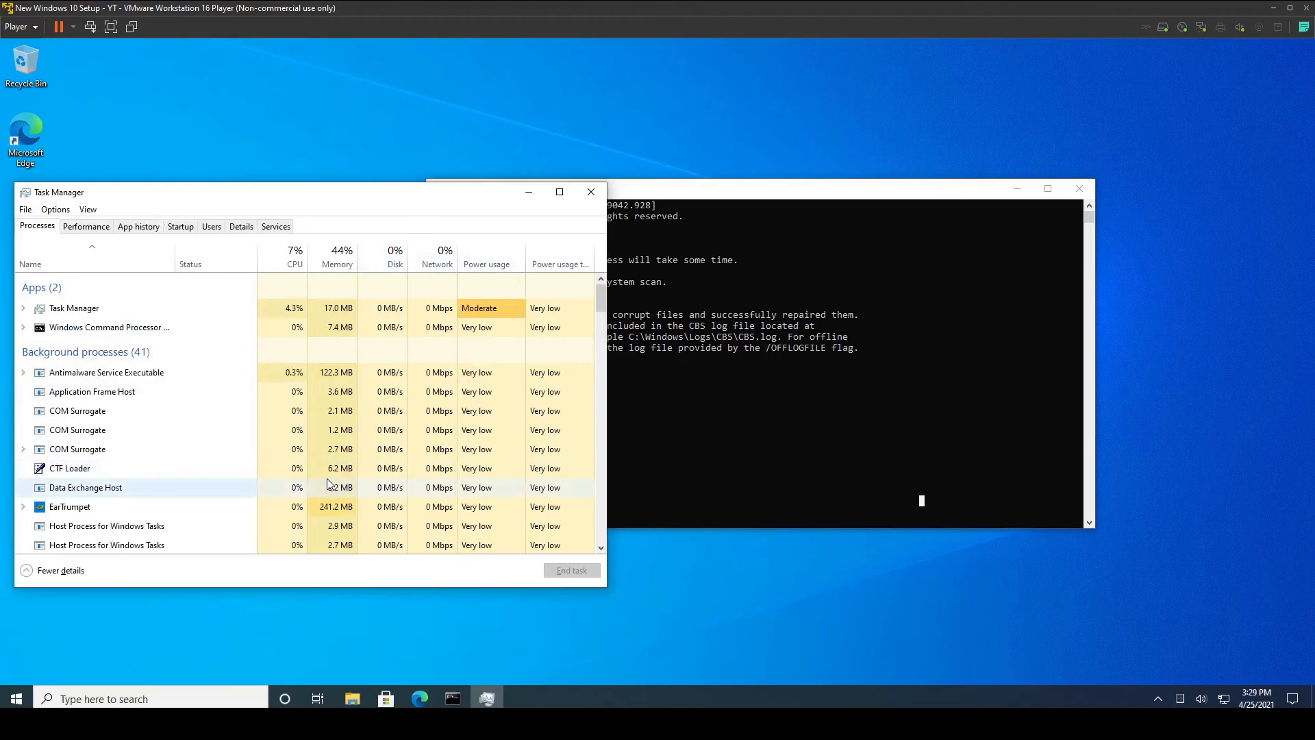
scroll(327, 484, down, 4)
scroll(394, 322, up, 4)
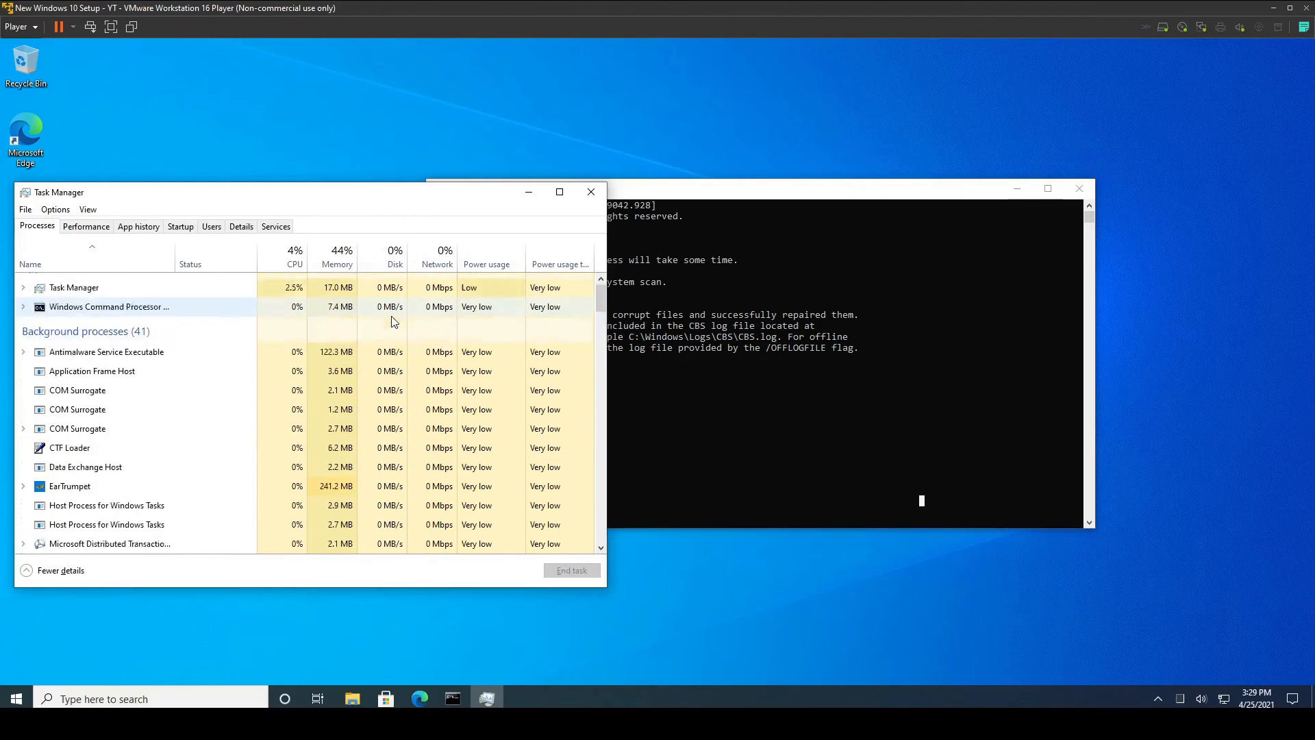
scroll(393, 321, up, 1)
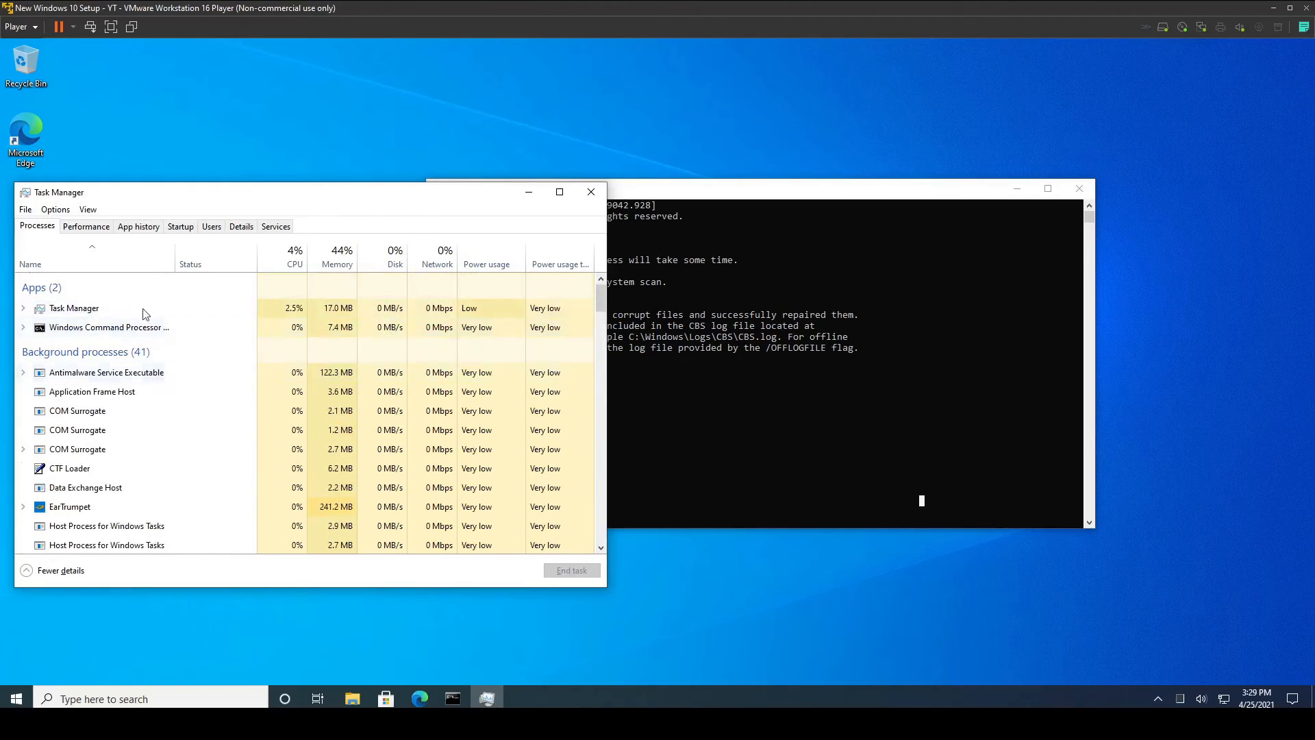
Close Task Manager and the Command Prompt, and refresh the desktop
click(592, 192)
click(1079, 188)
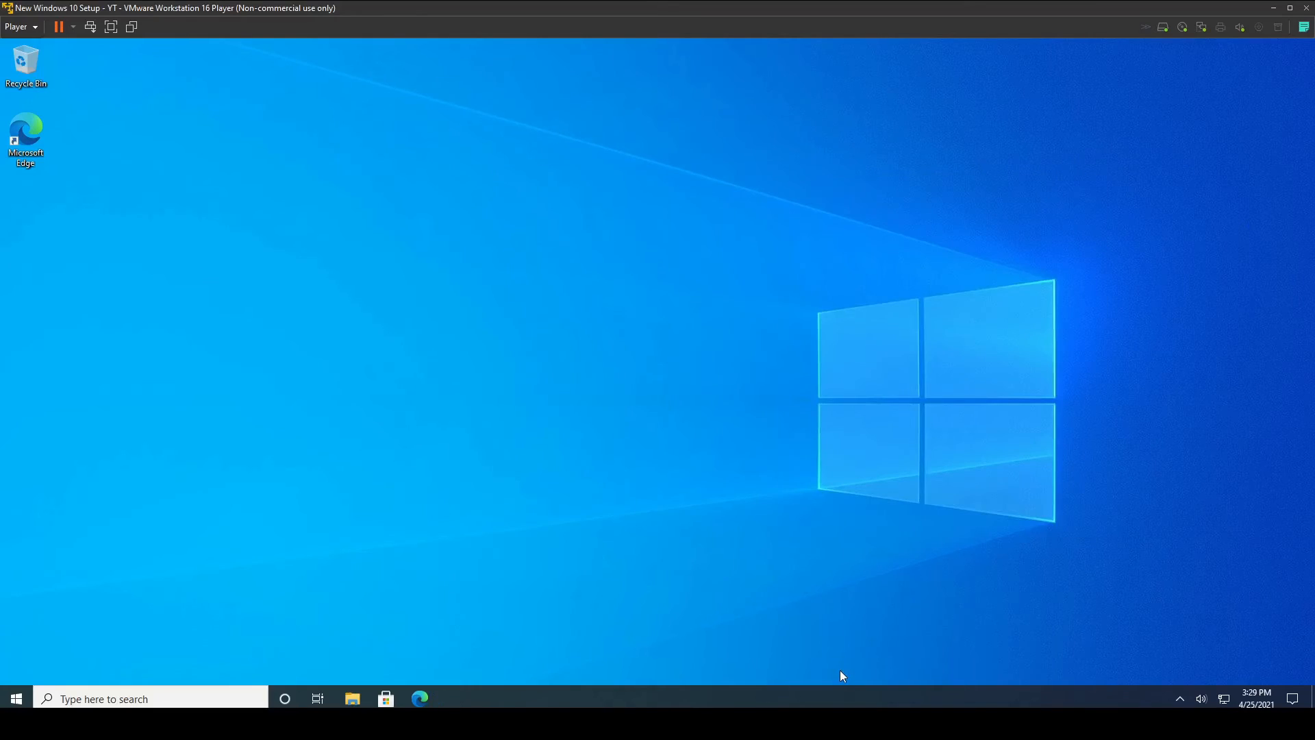
right_click(710, 294)
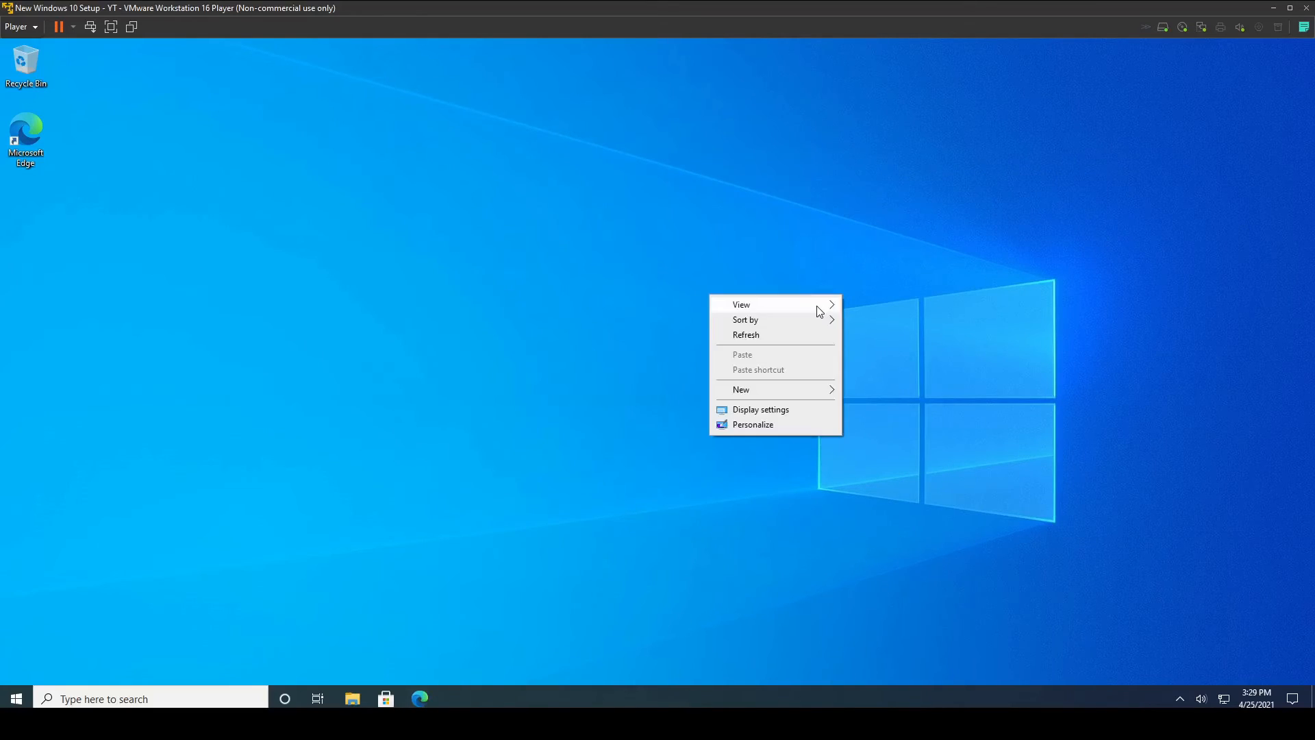
click(795, 337)
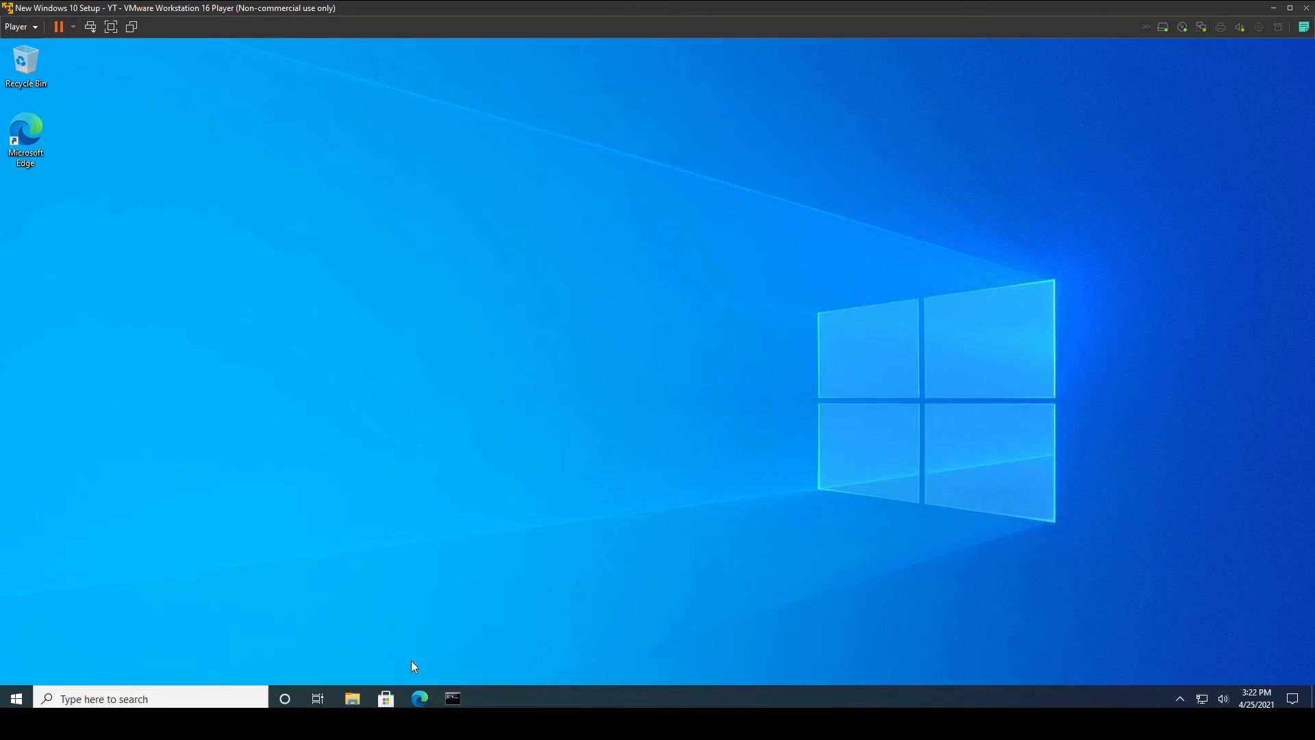
Find EarTrumpet in the Microsoft Store and get it, declining to sign in with a Microsoft account
click(387, 698)
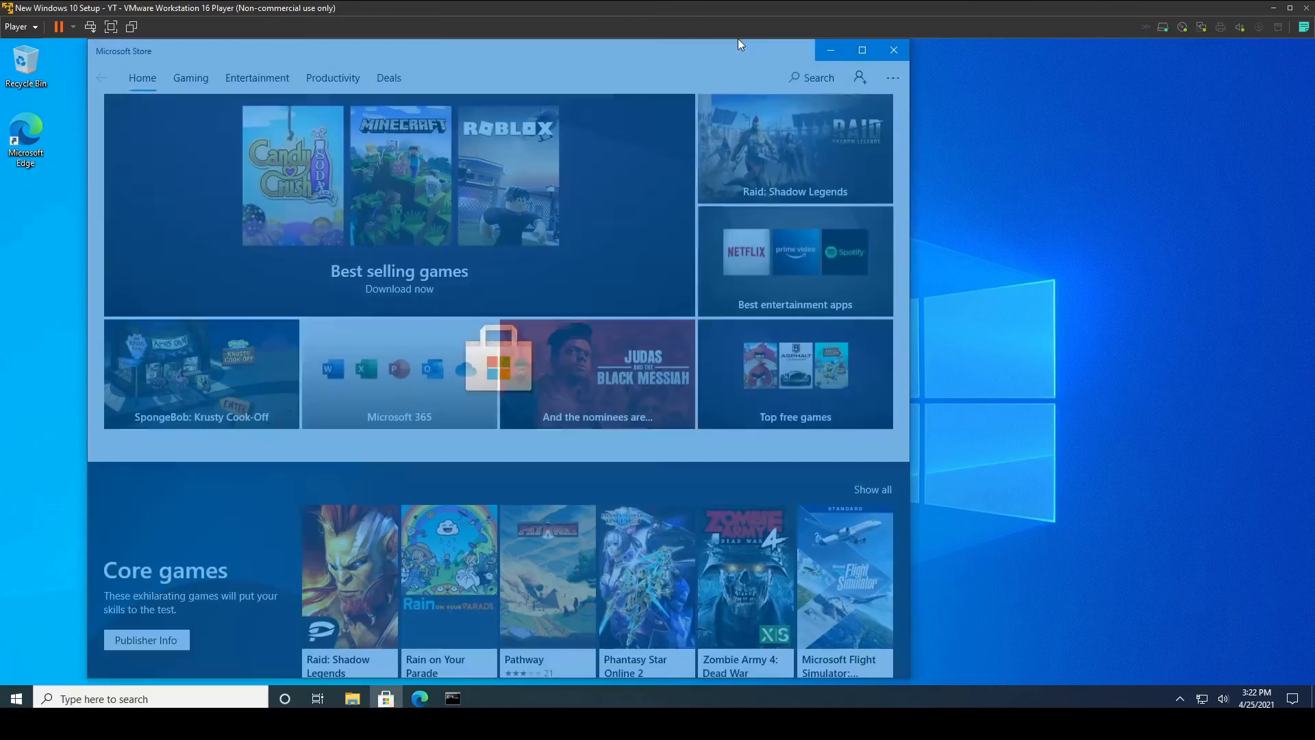
double_click(739, 43)
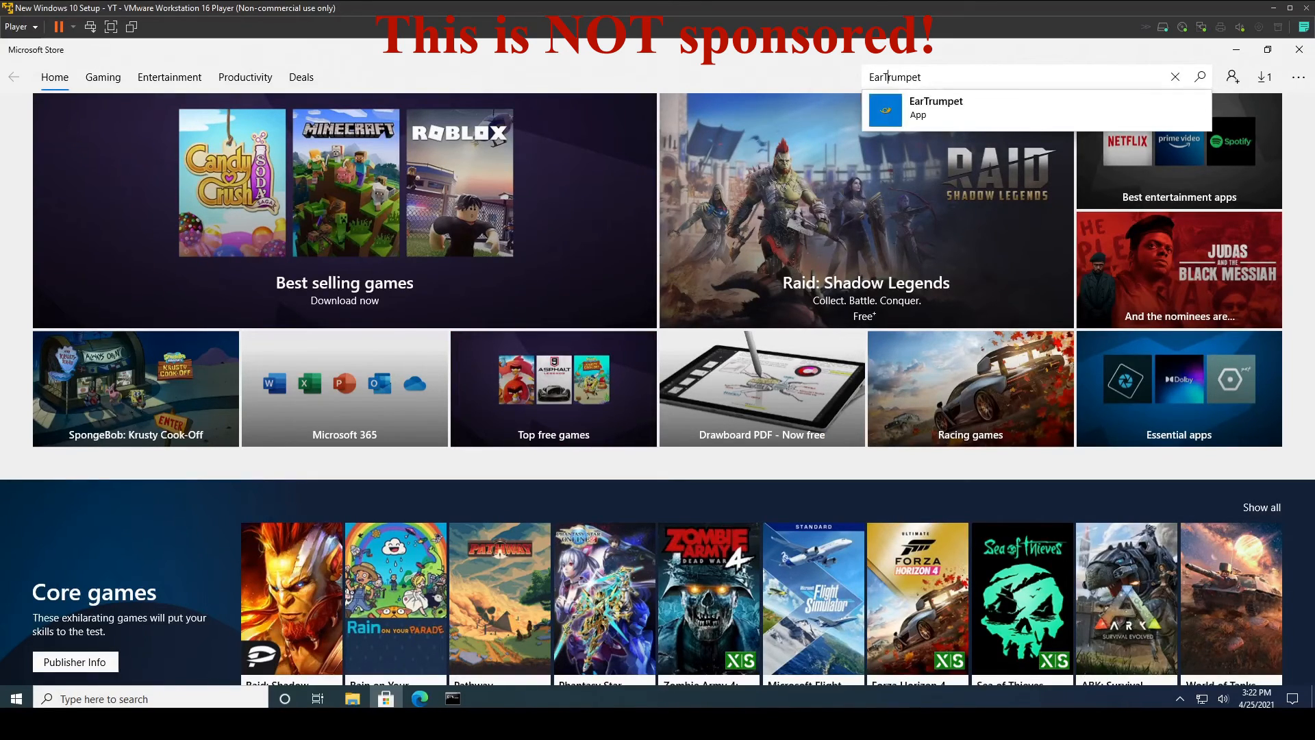
key(Return)
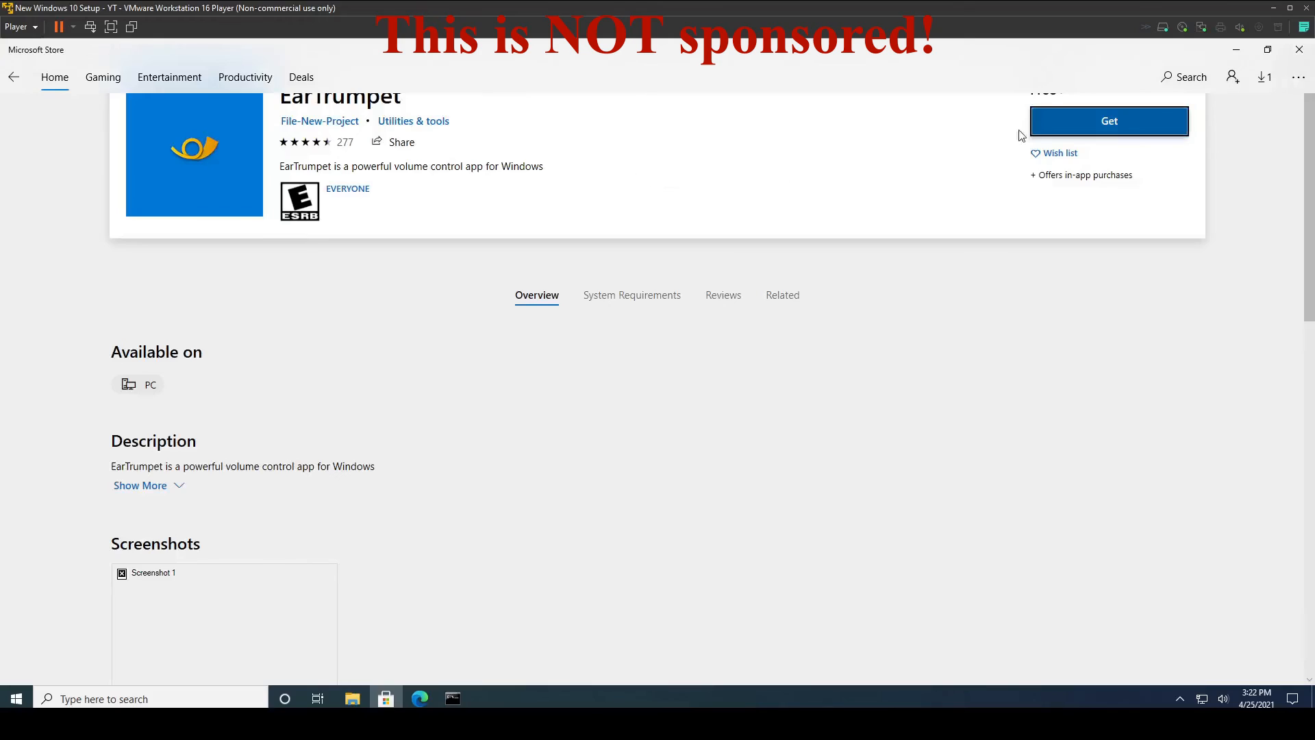
click(1109, 168)
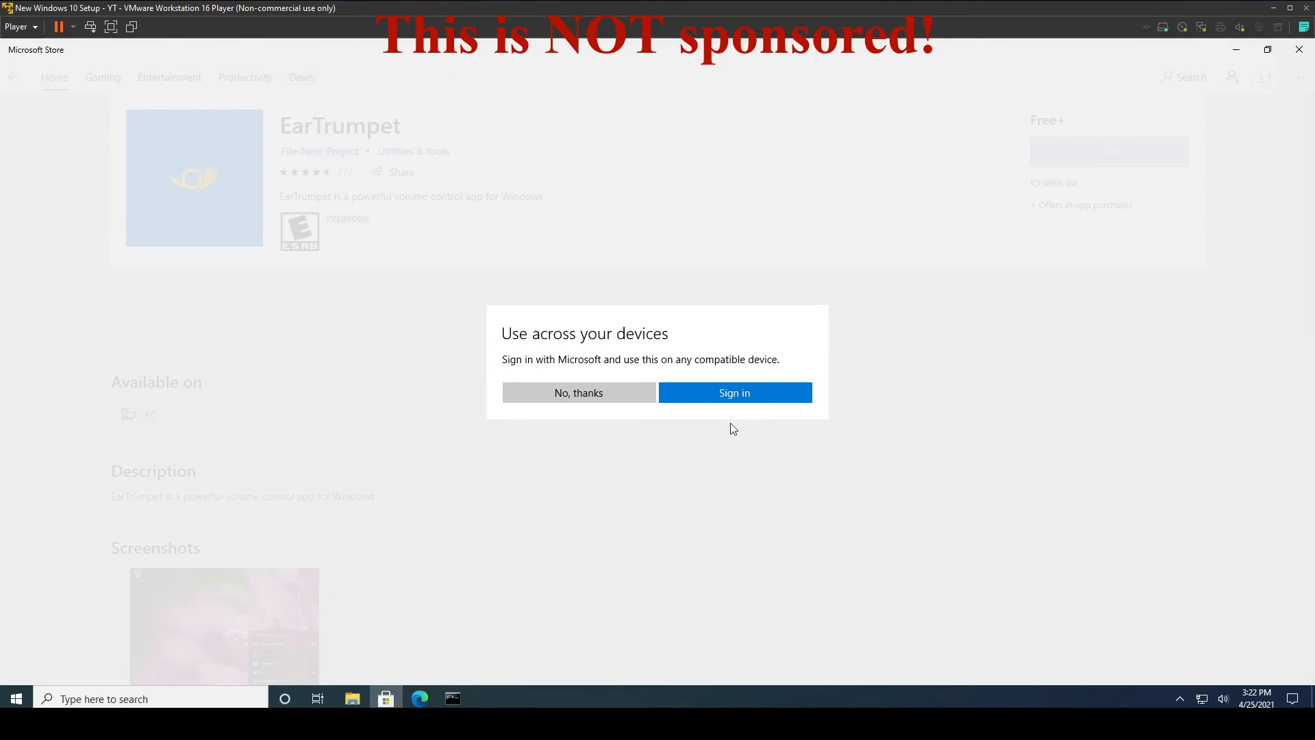
click(588, 391)
click(1181, 698)
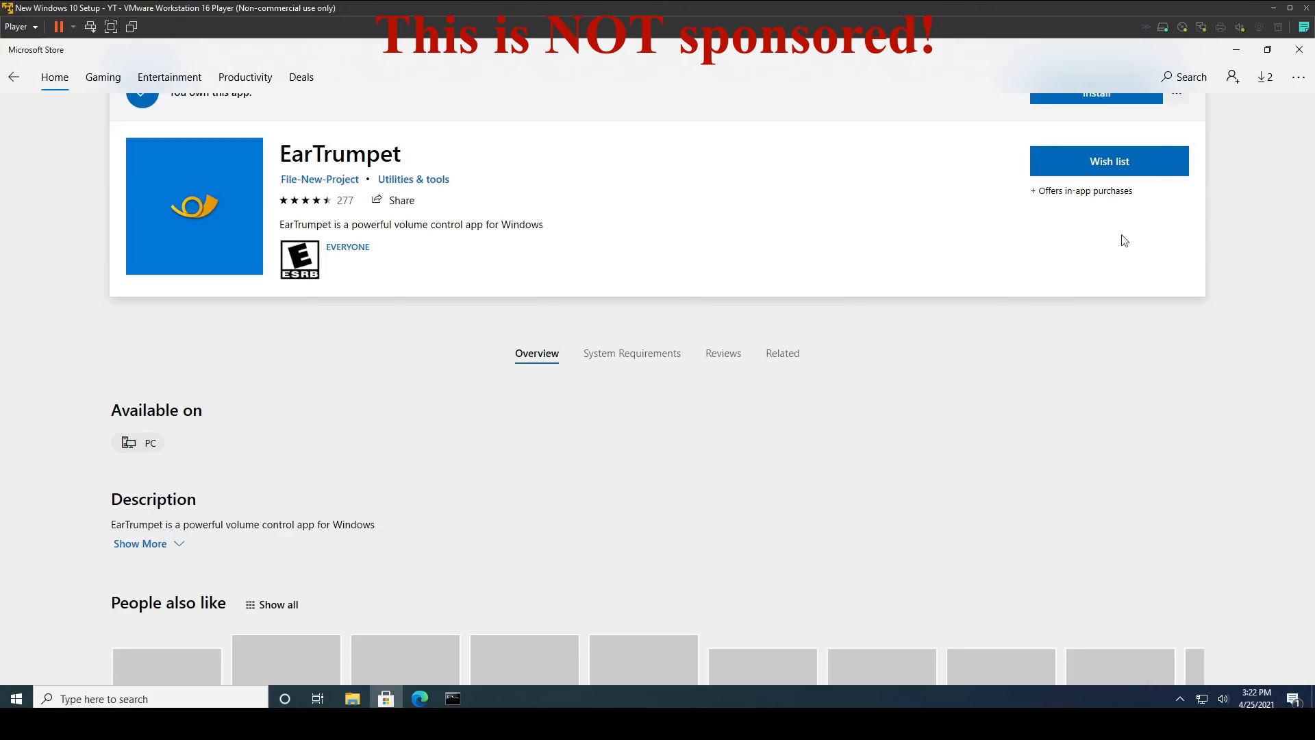
Check for app updates in the Store's Downloads and updates page and install all available ones
click(1268, 79)
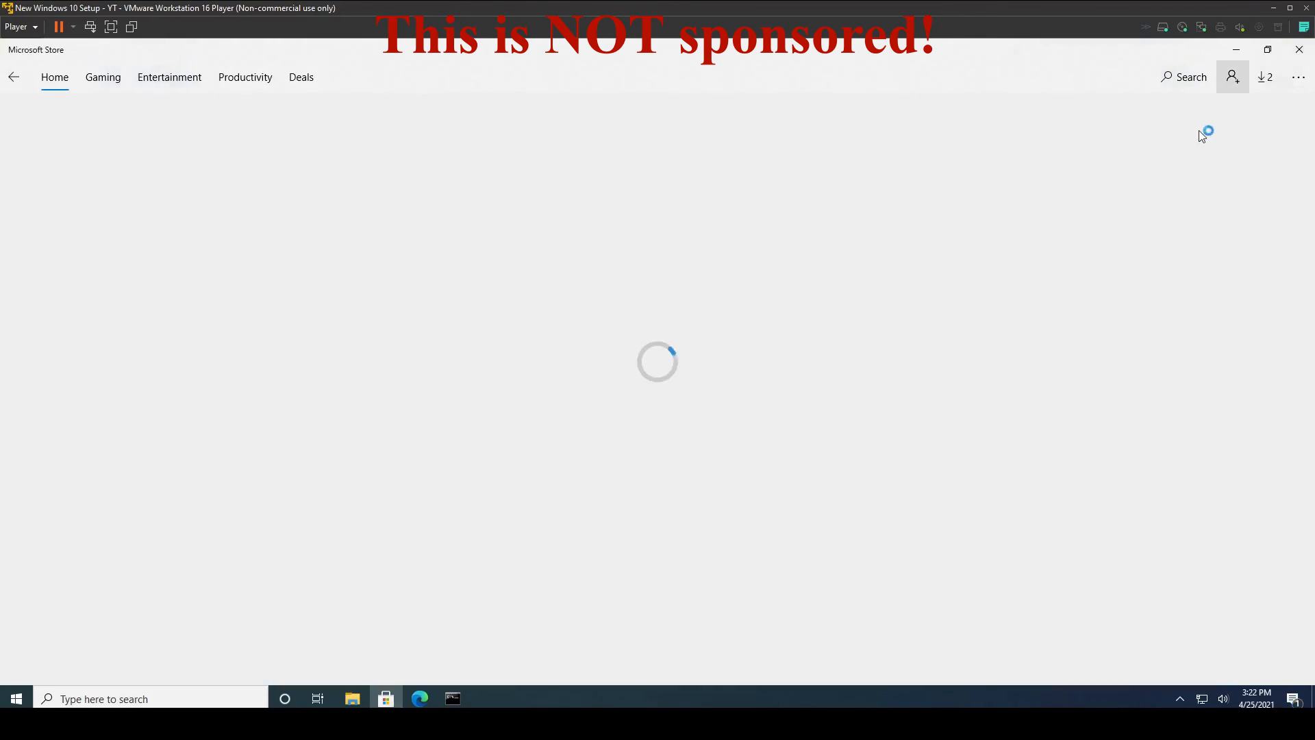
click(1245, 115)
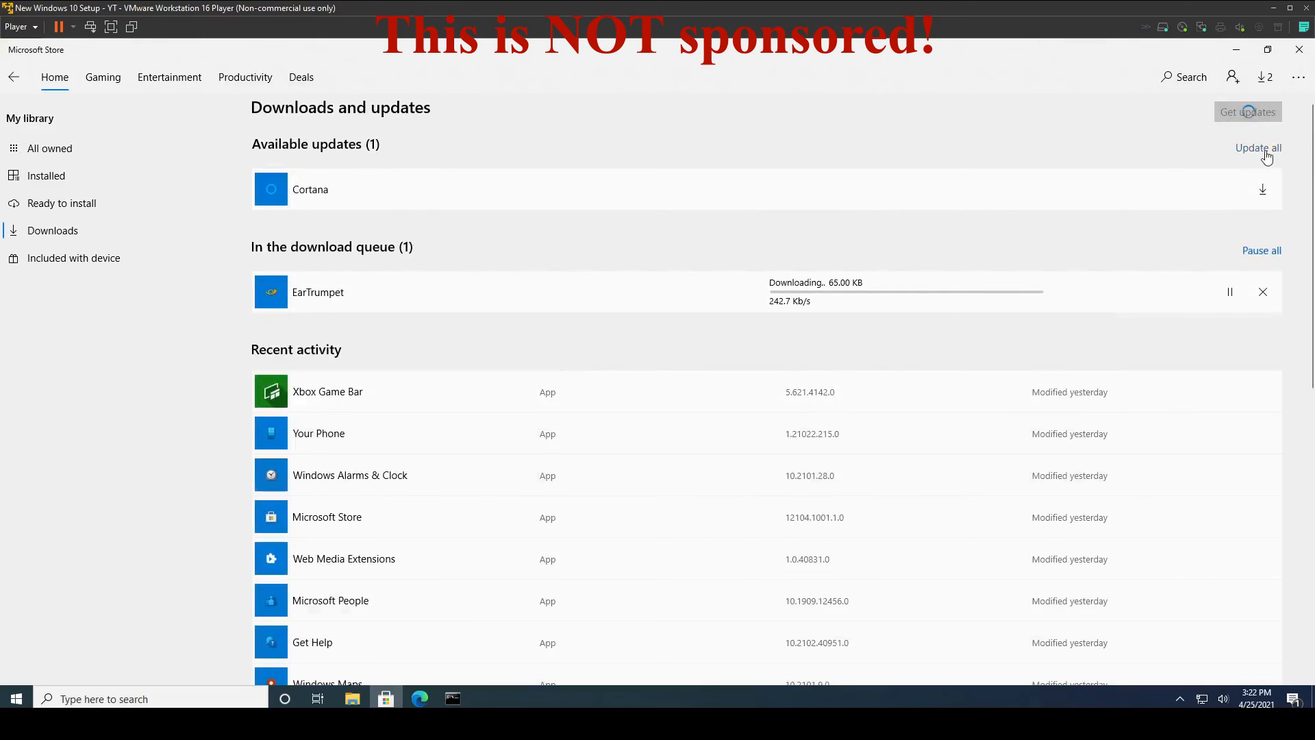
click(1266, 152)
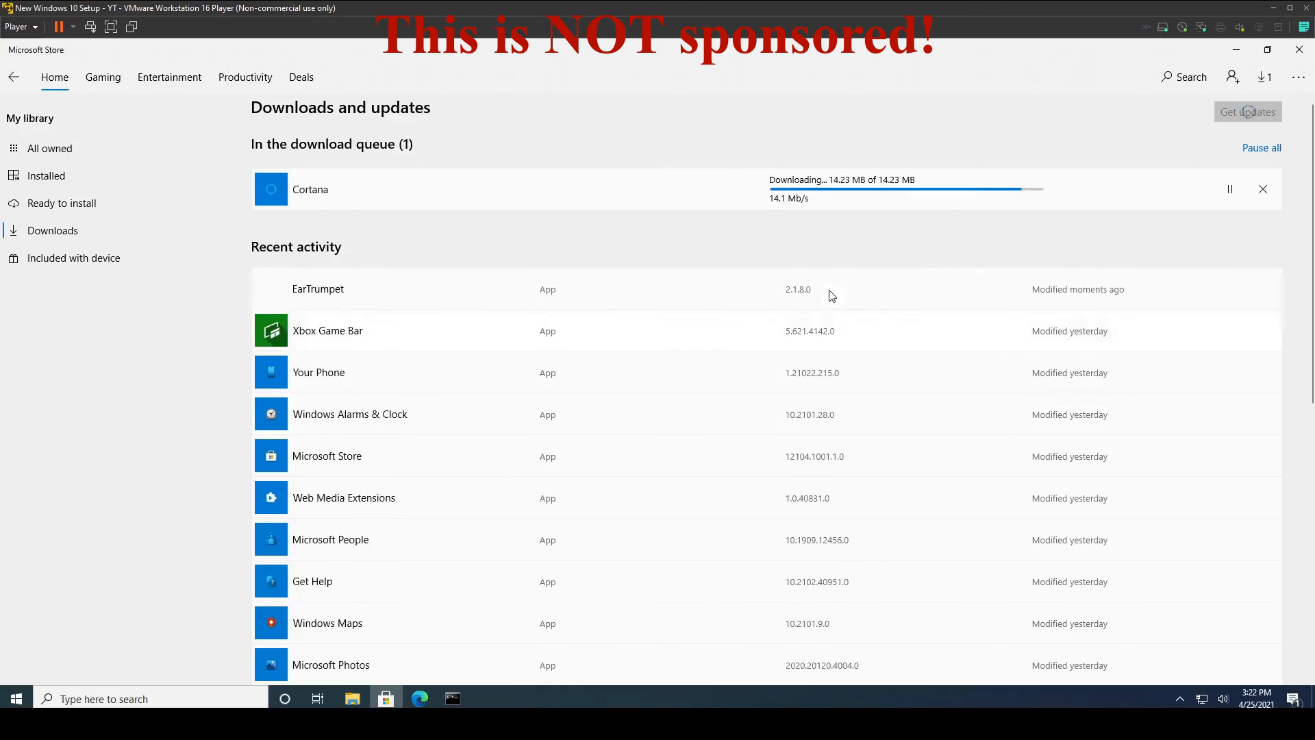
Launch EarTrumpet, turn off sending crash data to the EarTrumpet team, and close the welcome window
click(27, 695)
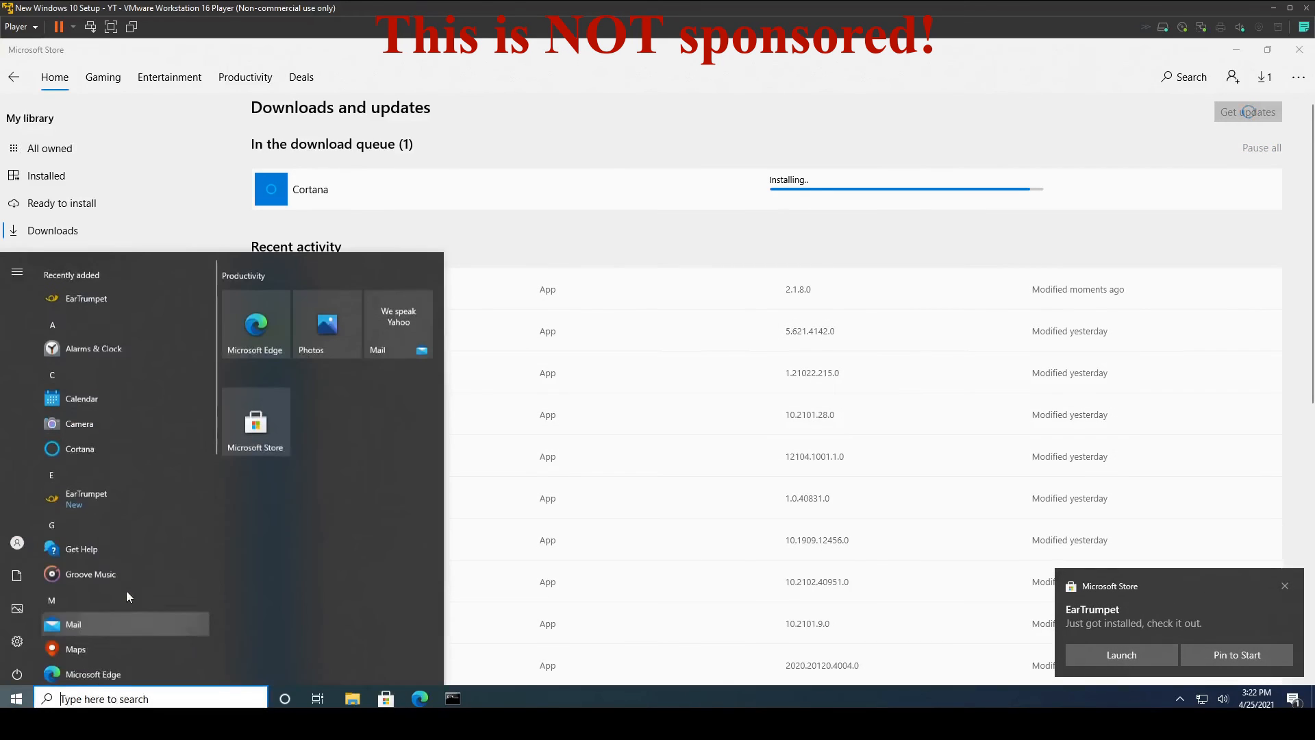
click(112, 289)
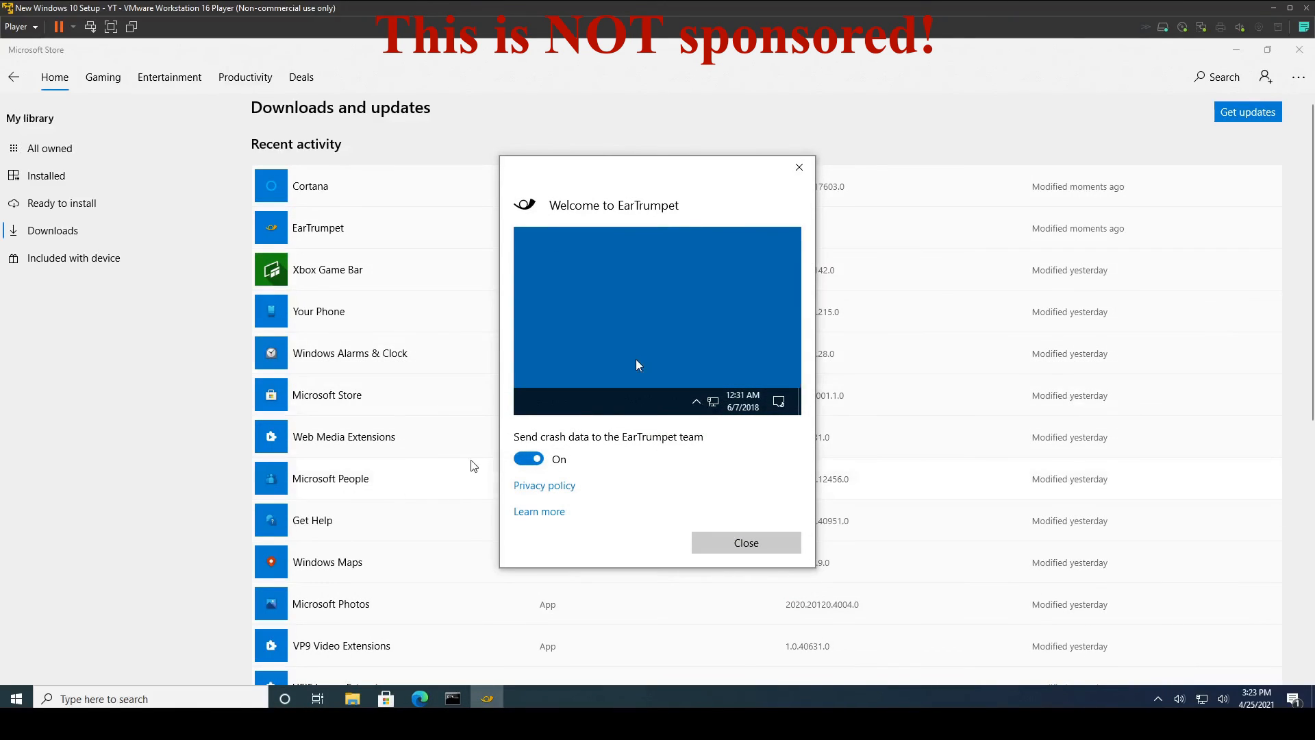
click(541, 459)
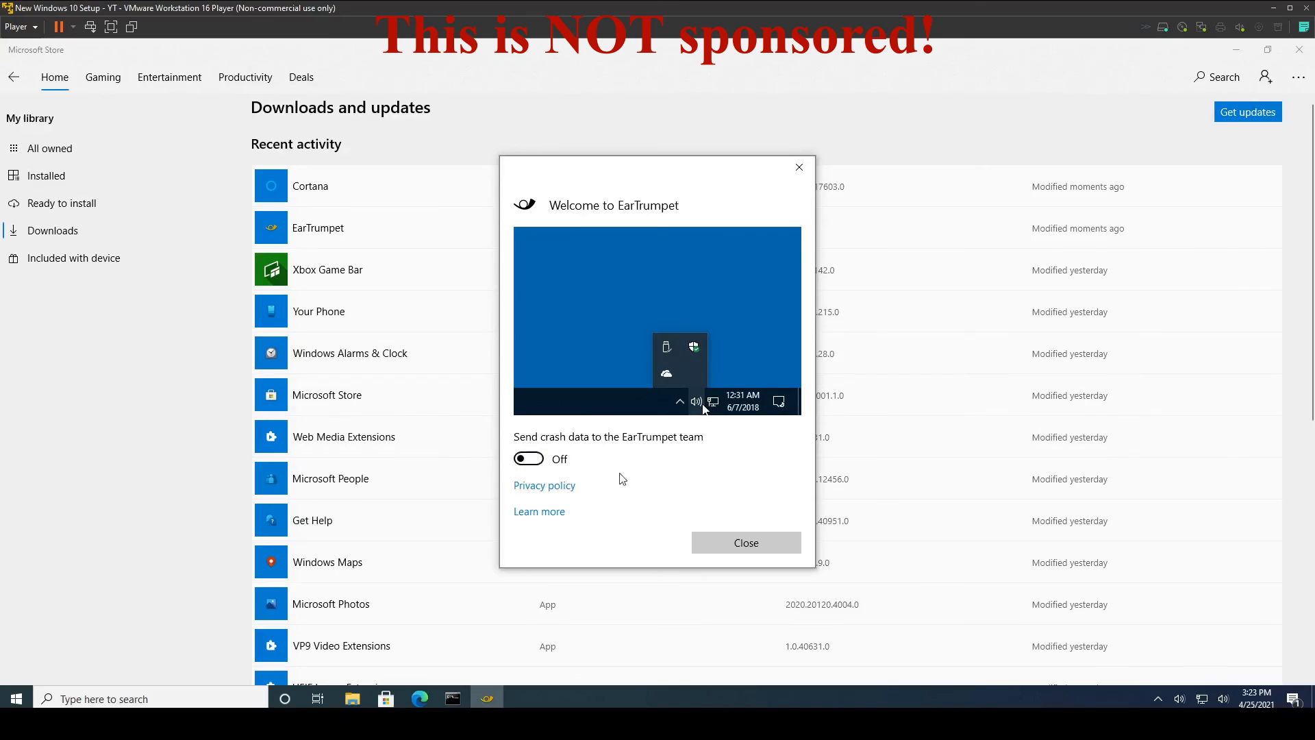
click(759, 542)
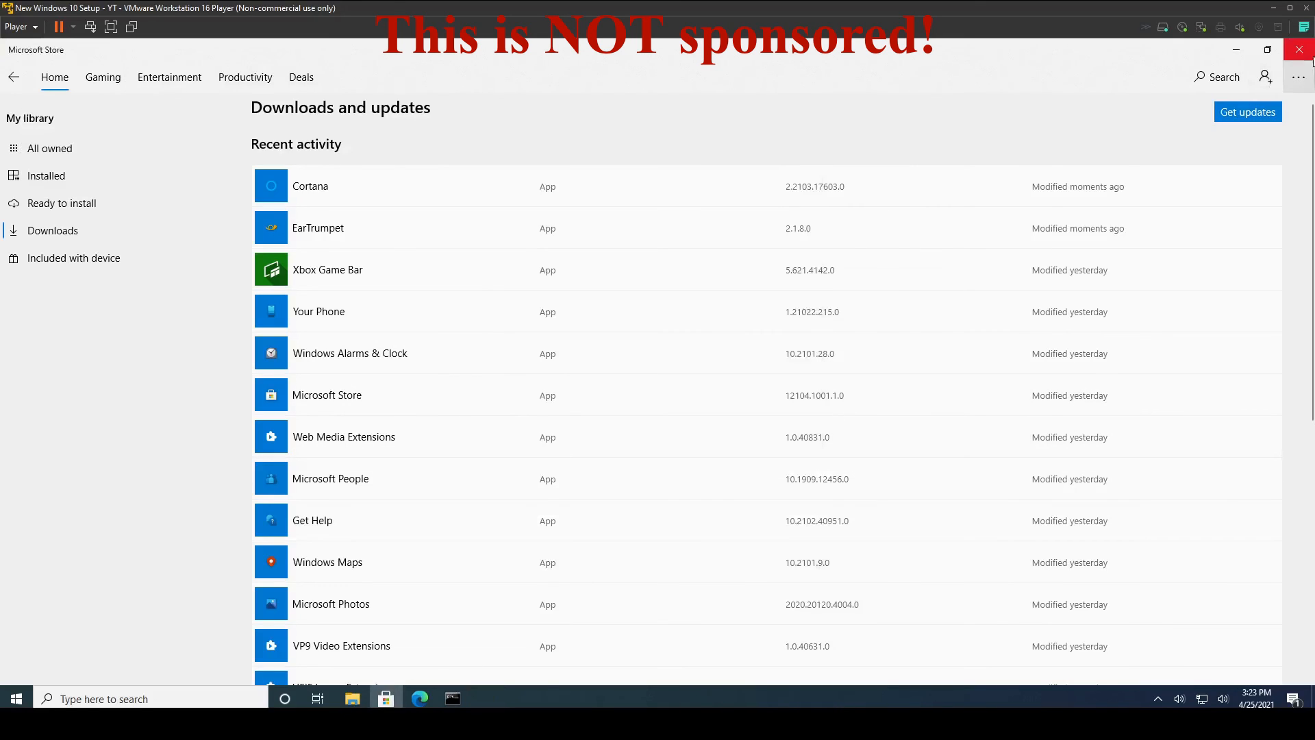
Close the Microsoft Store and refresh the desktop
click(1299, 50)
right_click(1183, 567)
click(1121, 463)
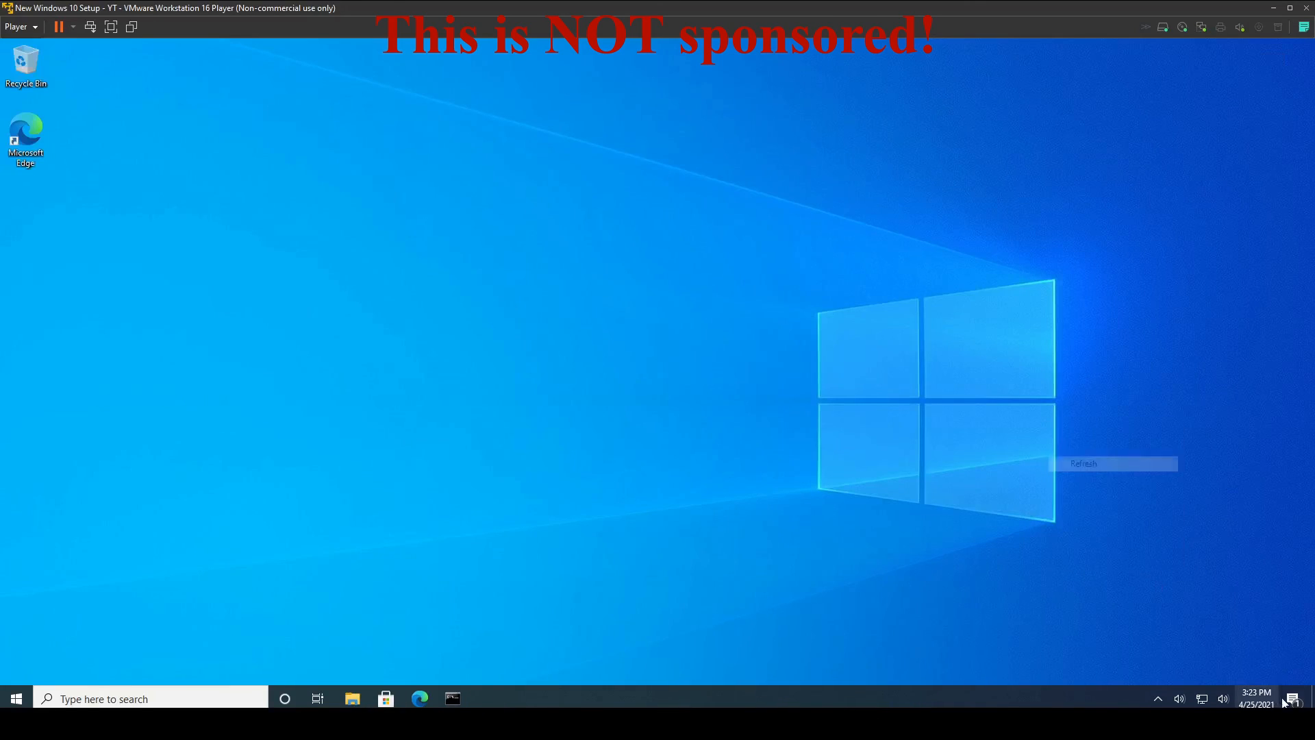
Check the notifications and move the extra volume icon into the hidden system tray icons
click(1293, 698)
click(1292, 698)
click(1156, 700)
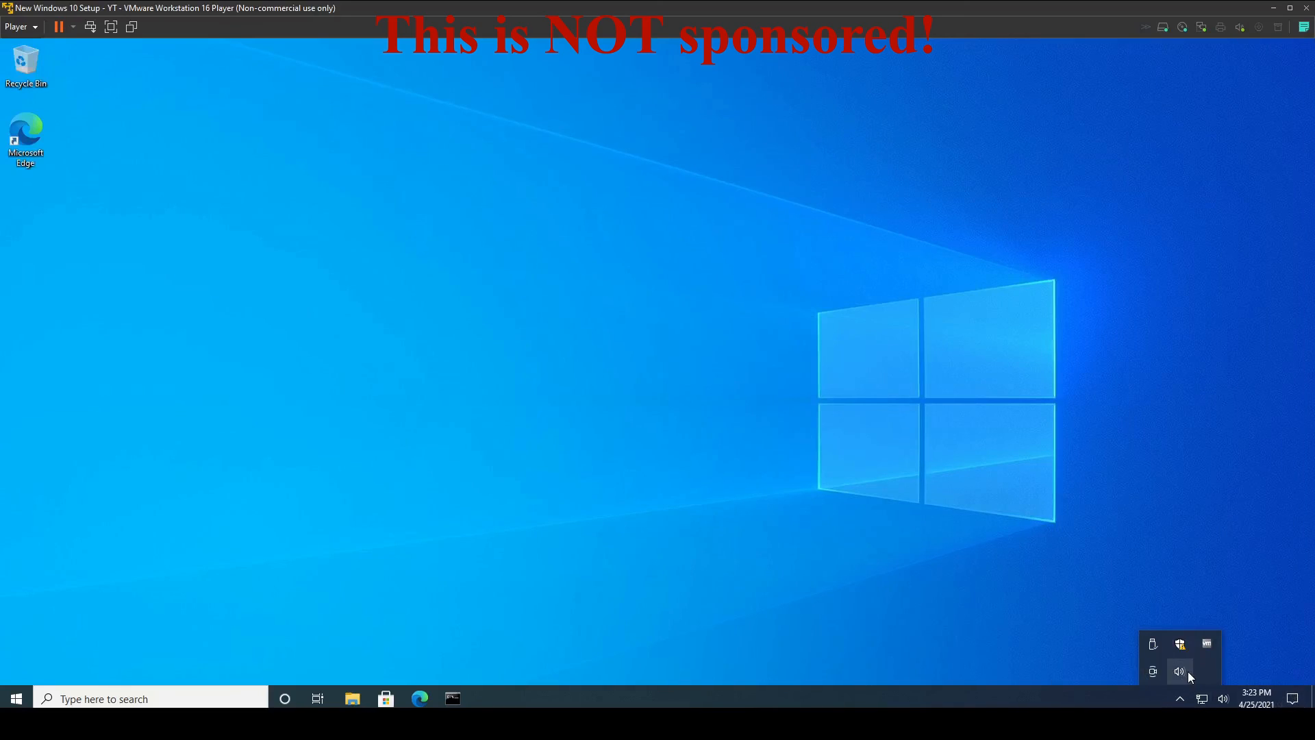